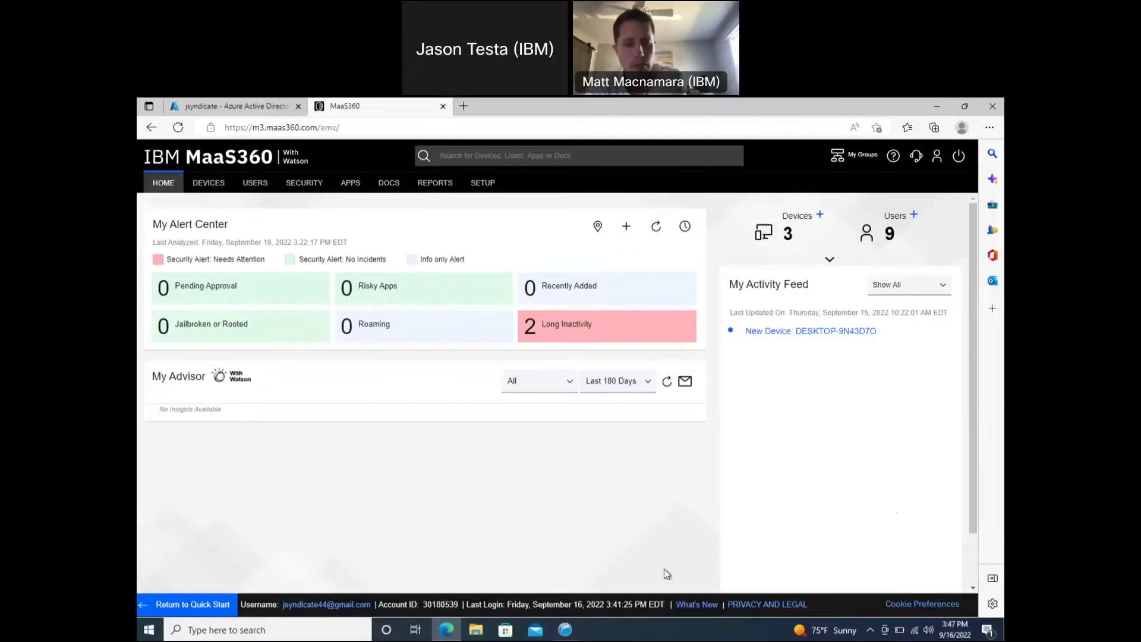
# From What's New, open the 'Deprecation of Basic Authentication - Exchange Online' article in a new tab
pyautogui.click(691, 604)
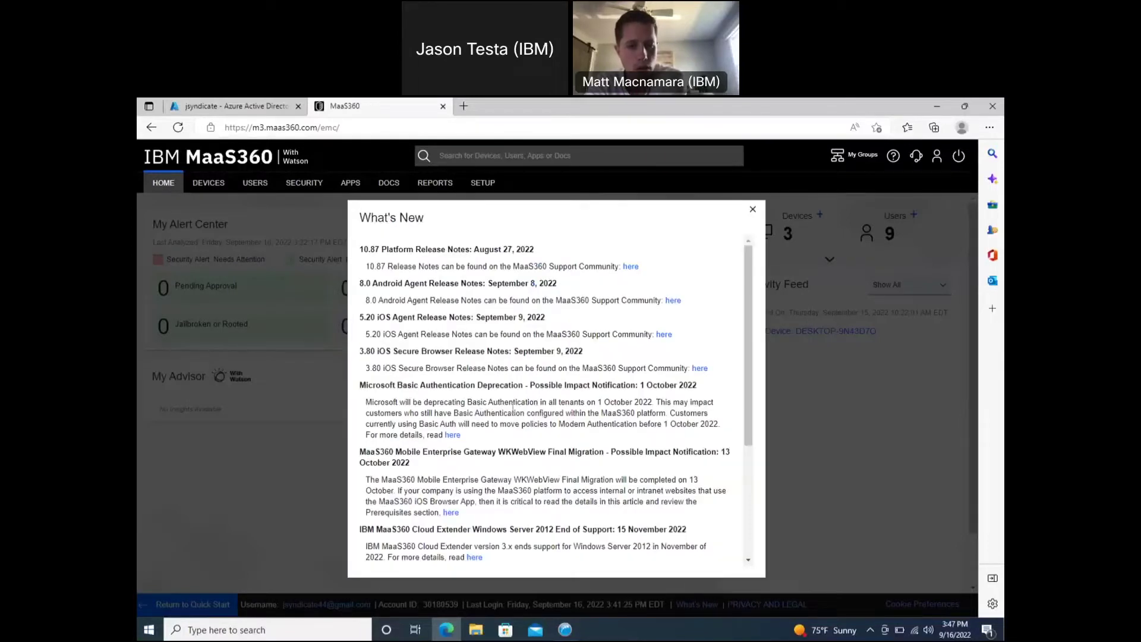
pyautogui.click(456, 434)
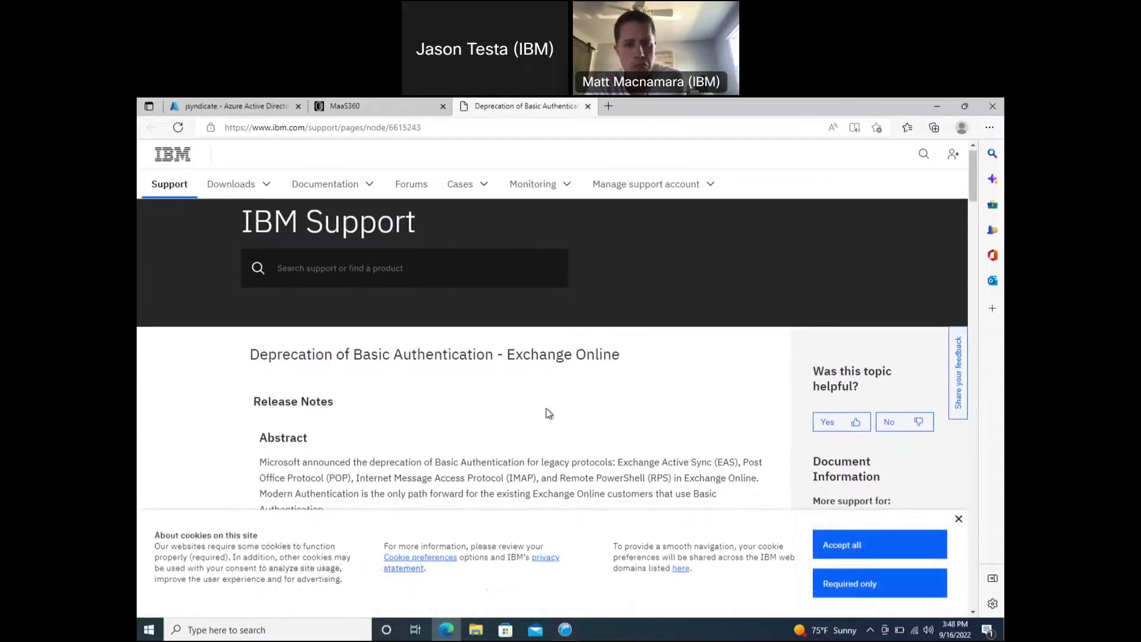
# Dismiss the cookie banner and read down to the Basic versus Modern authentication device examples
pyautogui.click(959, 518)
pyautogui.scroll(-2, 635, 437)
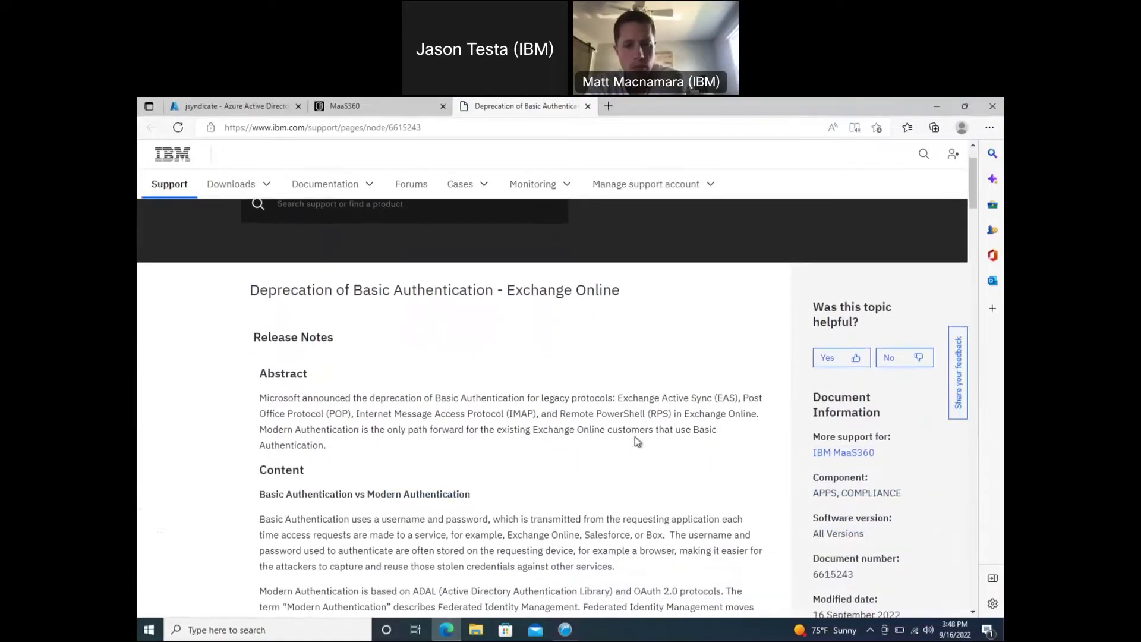
pyautogui.scroll(-3, 635, 438)
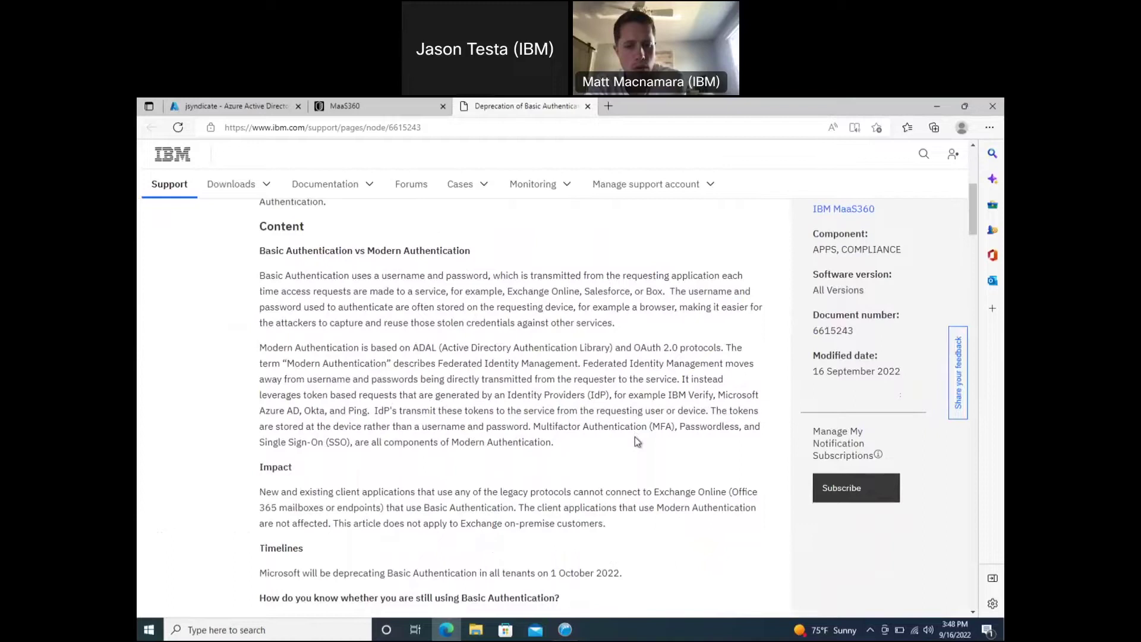
pyautogui.scroll(-1, 562, 403)
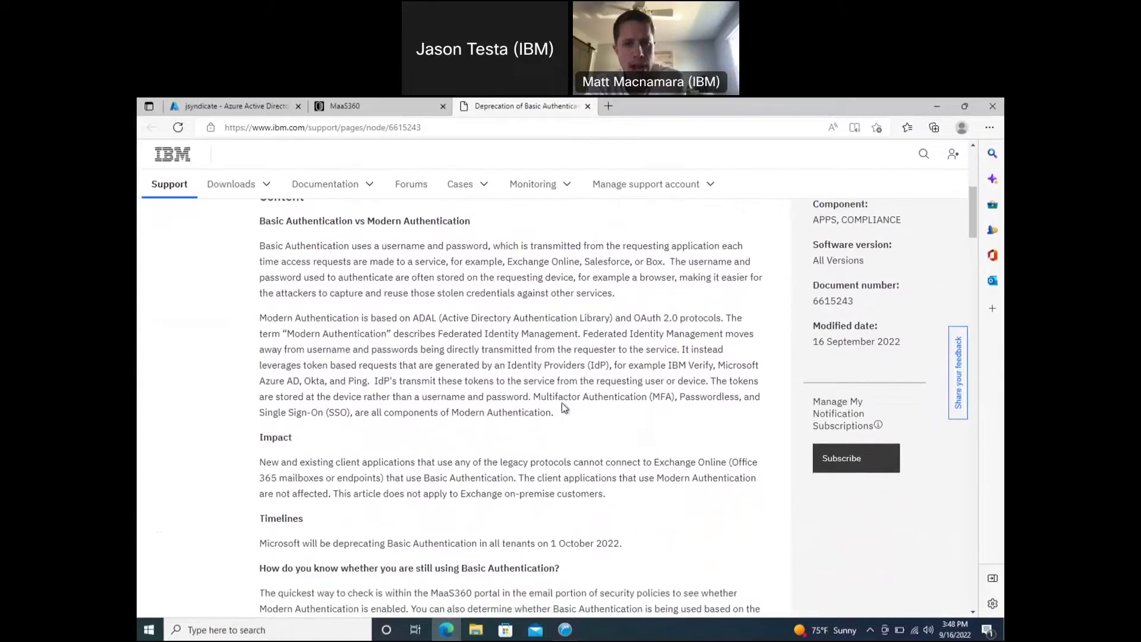
pyautogui.scroll(-3, 562, 402)
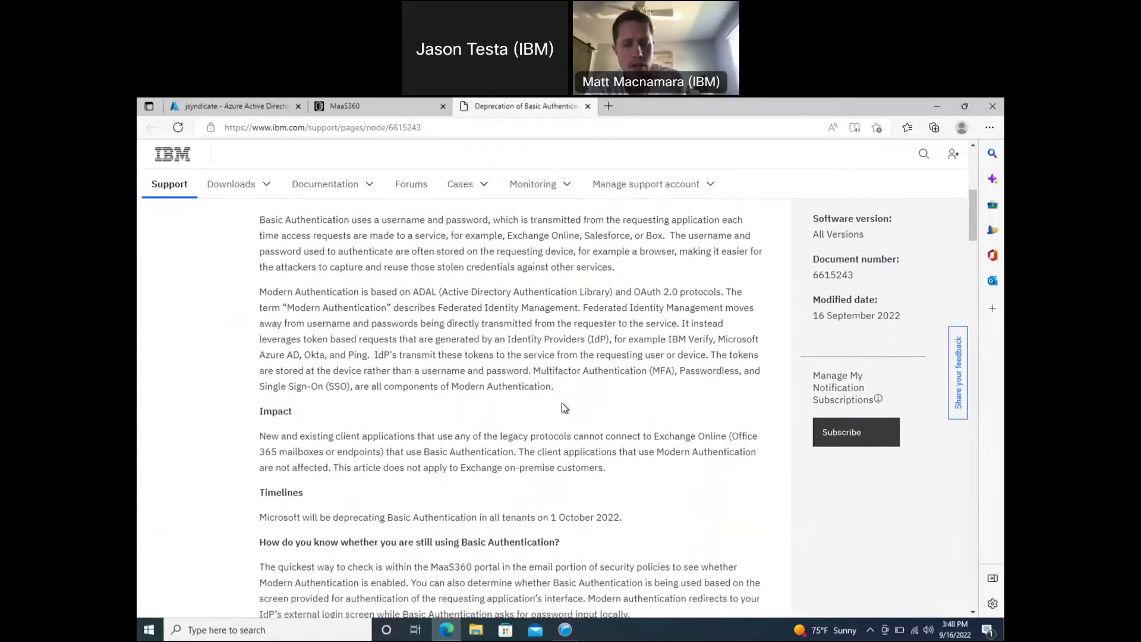
pyautogui.scroll(-1, 562, 402)
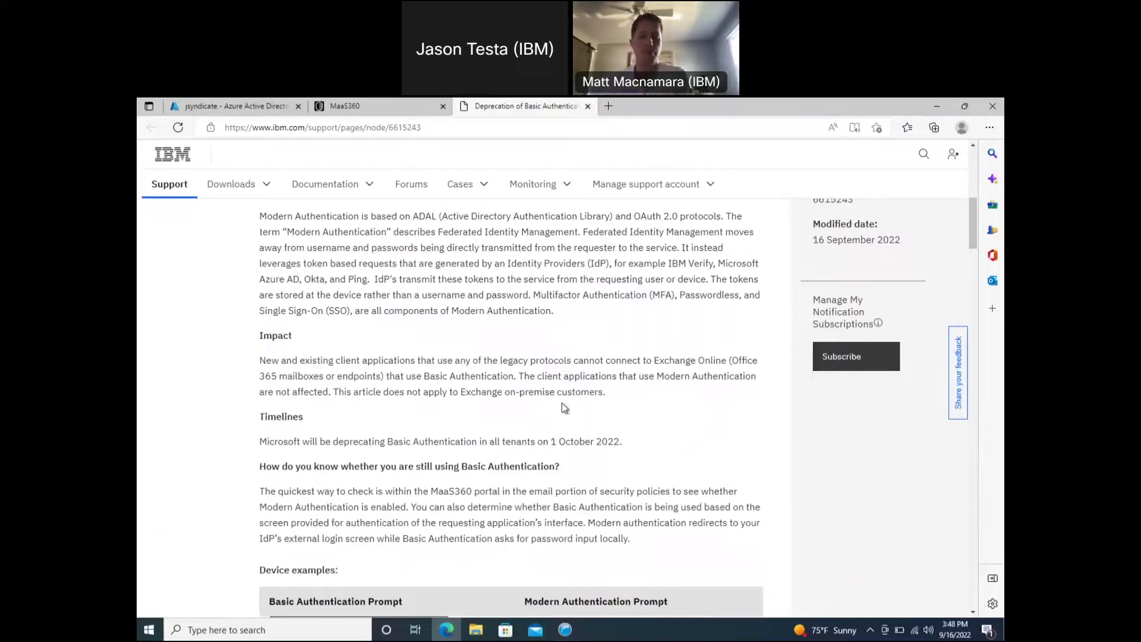
pyautogui.scroll(-1, 563, 407)
pyautogui.scroll(-1, 564, 408)
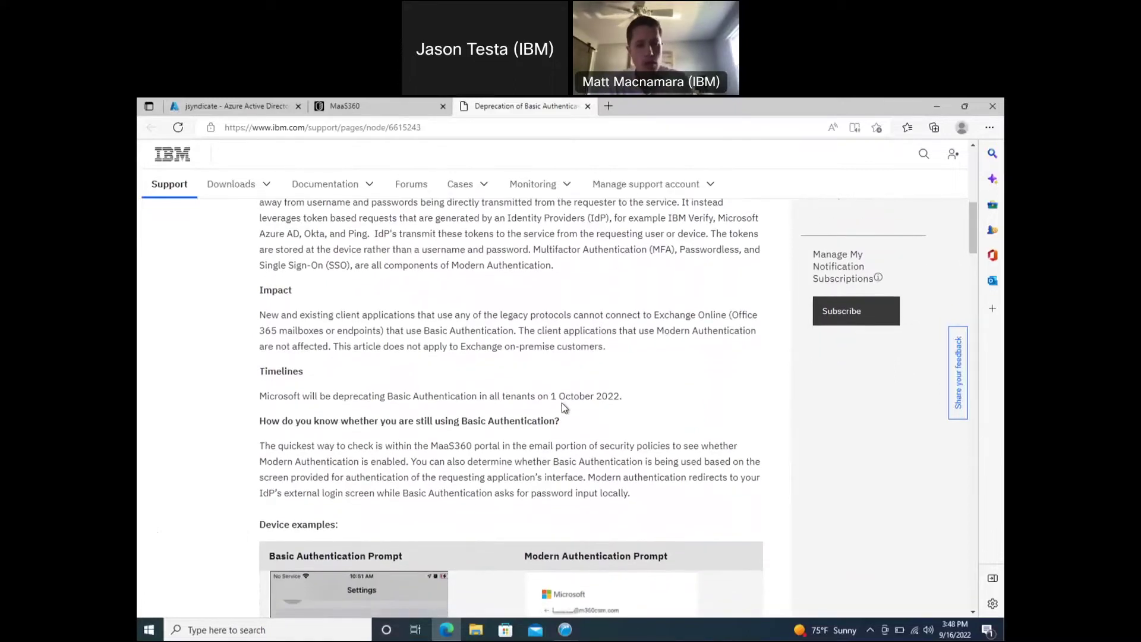
pyautogui.scroll(-2, 564, 407)
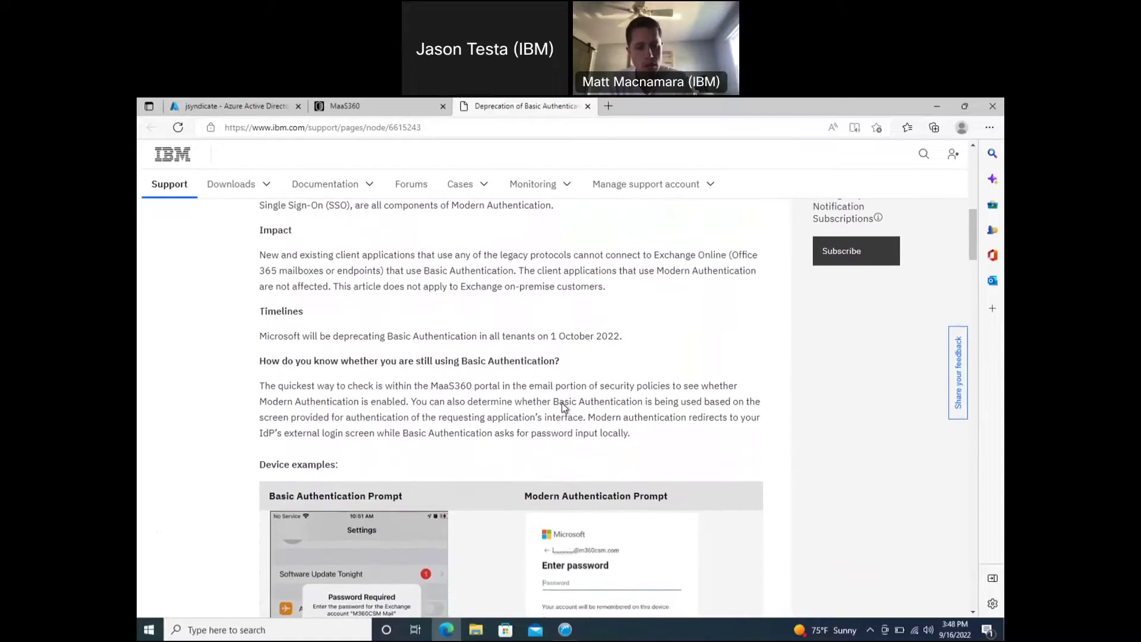
pyautogui.scroll(-3, 564, 403)
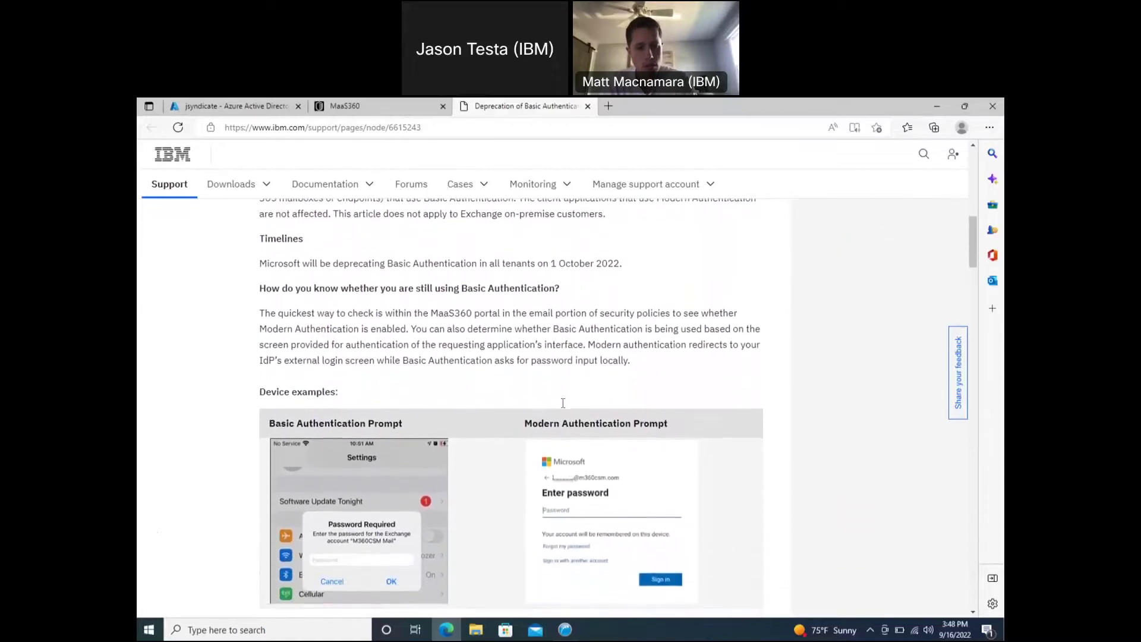
pyautogui.scroll(-2, 564, 404)
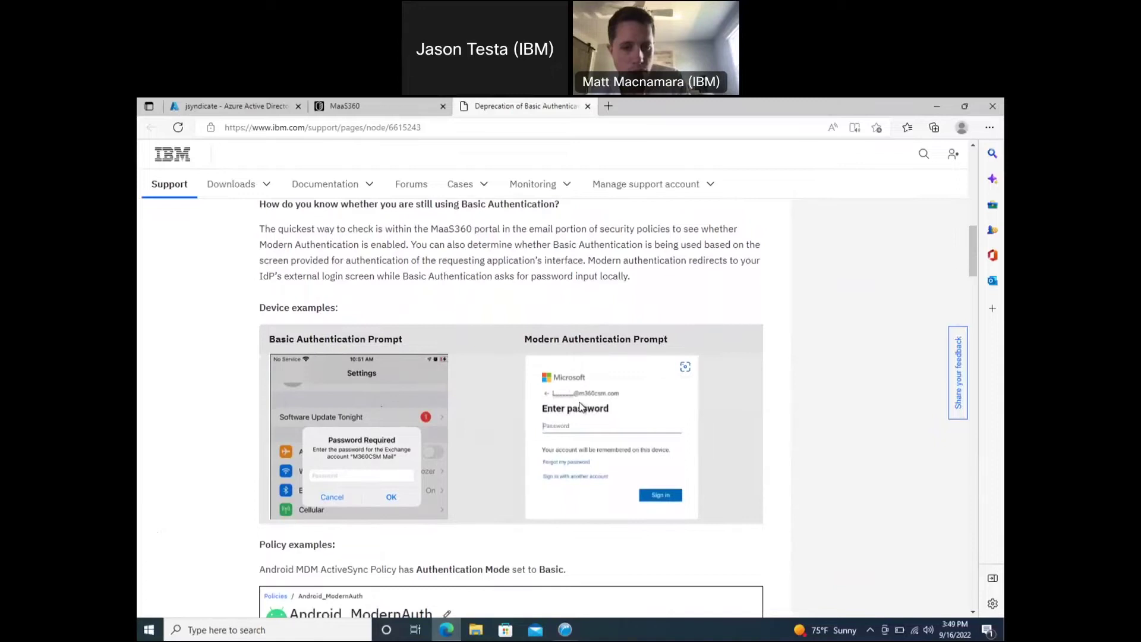
pyautogui.scroll(-2, 582, 406)
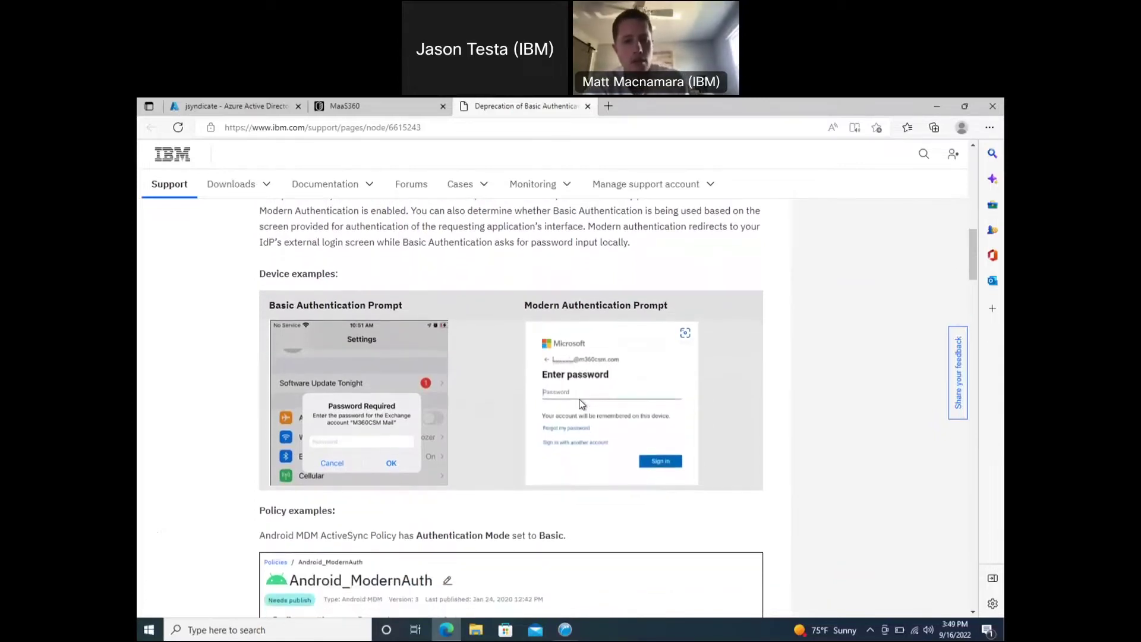
pyautogui.scroll(-2, 582, 404)
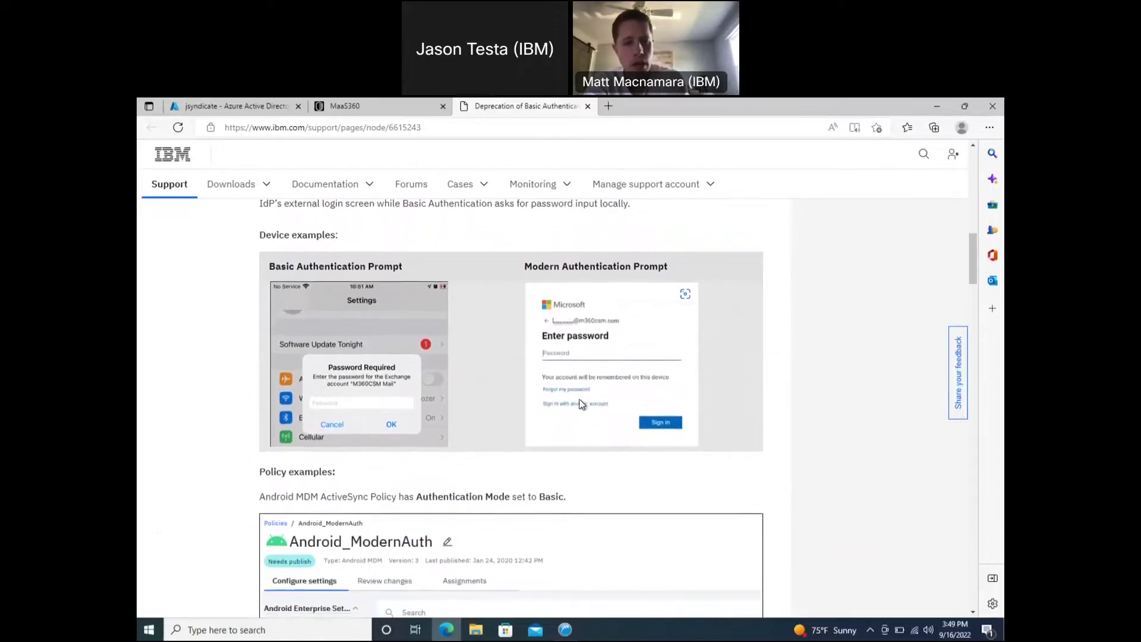
pyautogui.scroll(-2, 582, 403)
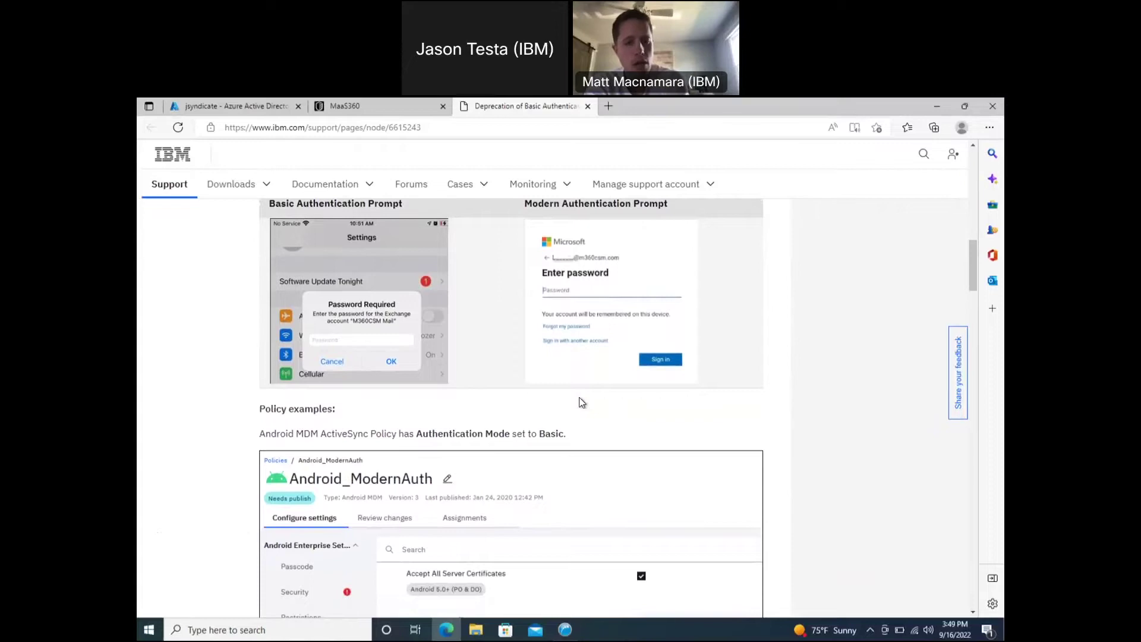
pyautogui.scroll(-1, 582, 403)
pyautogui.scroll(-3, 582, 403)
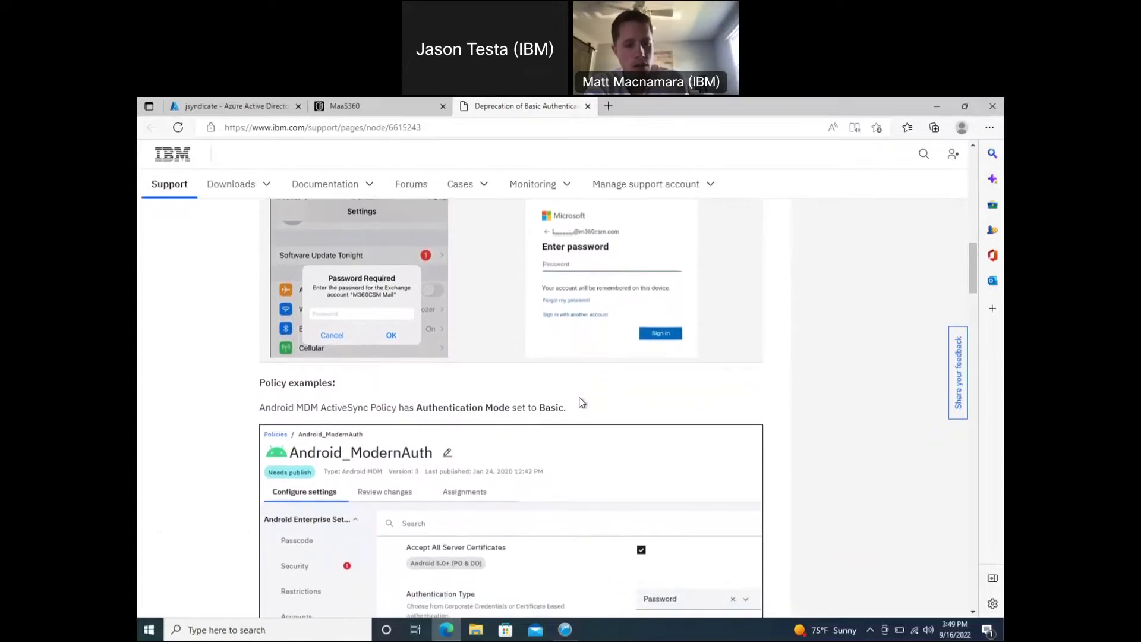
pyautogui.scroll(-1, 582, 403)
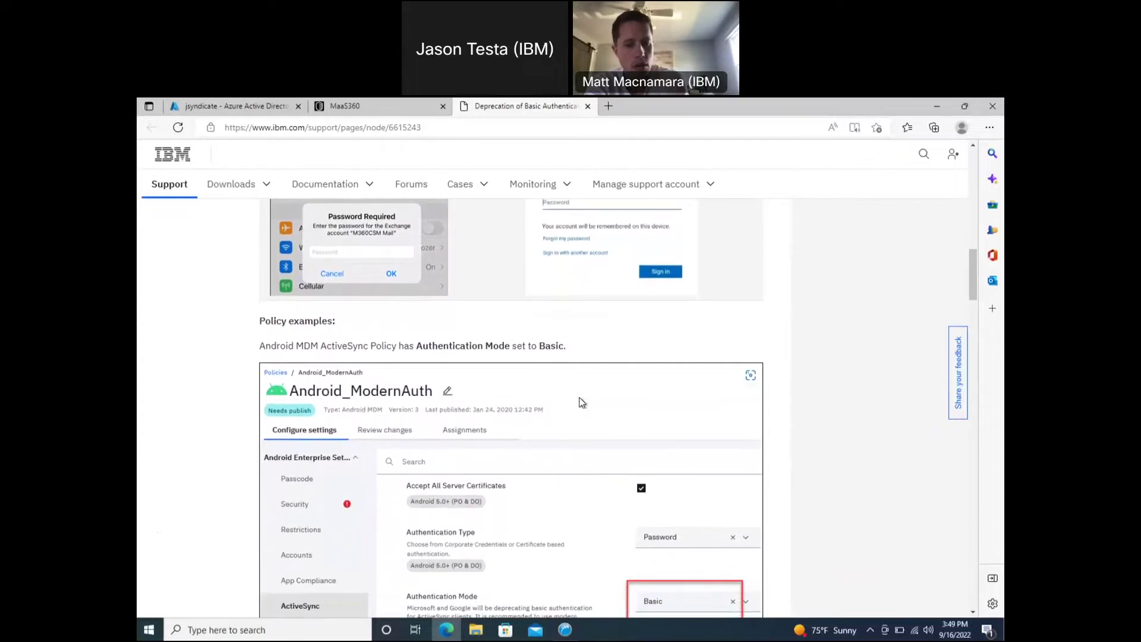
pyautogui.scroll(-1, 582, 403)
pyautogui.scroll(-2, 582, 404)
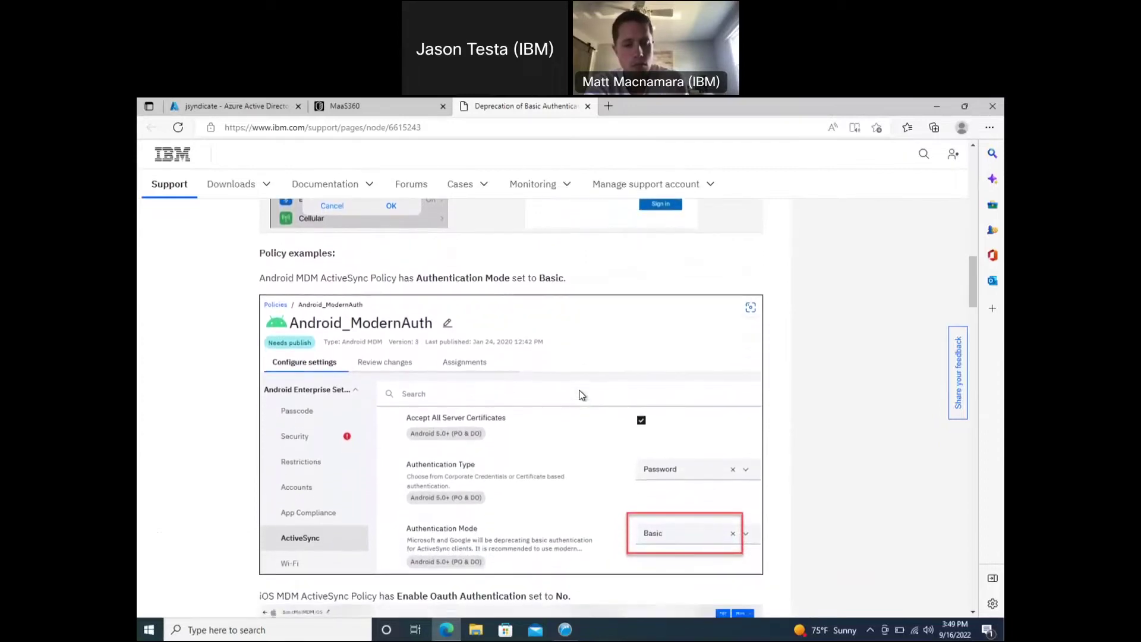
pyautogui.scroll(-1, 526, 250)
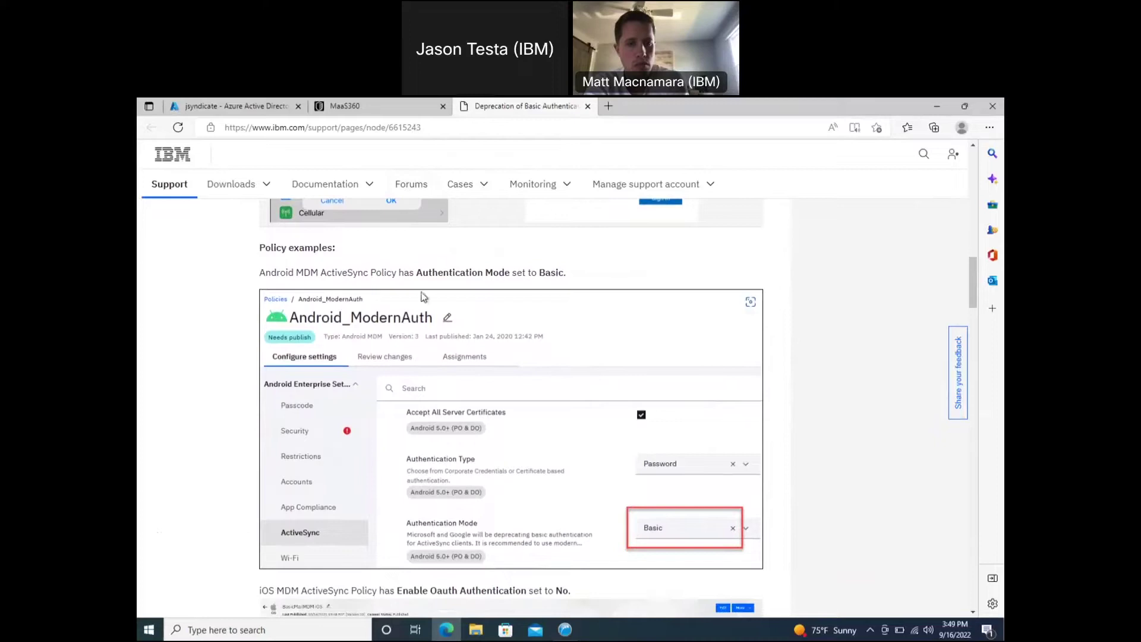
pyautogui.scroll(-1, 440, 261)
pyautogui.scroll(-2, 439, 258)
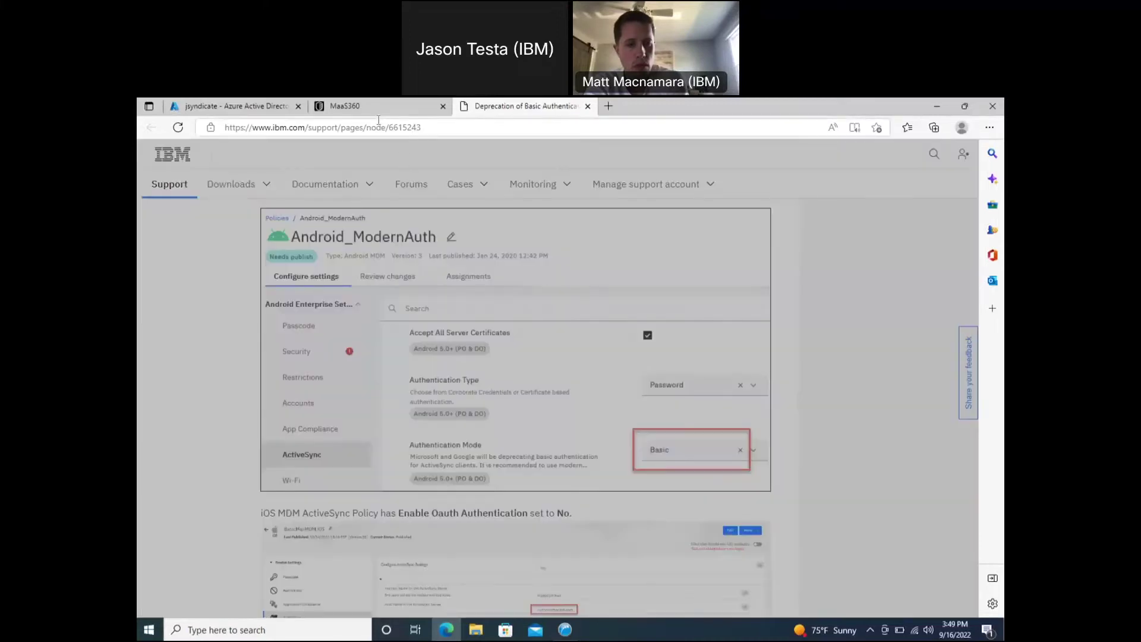
# Back in MaaS360, close What's New and view the Default Android MDM Policy under Security > Policies
pyautogui.click(374, 108)
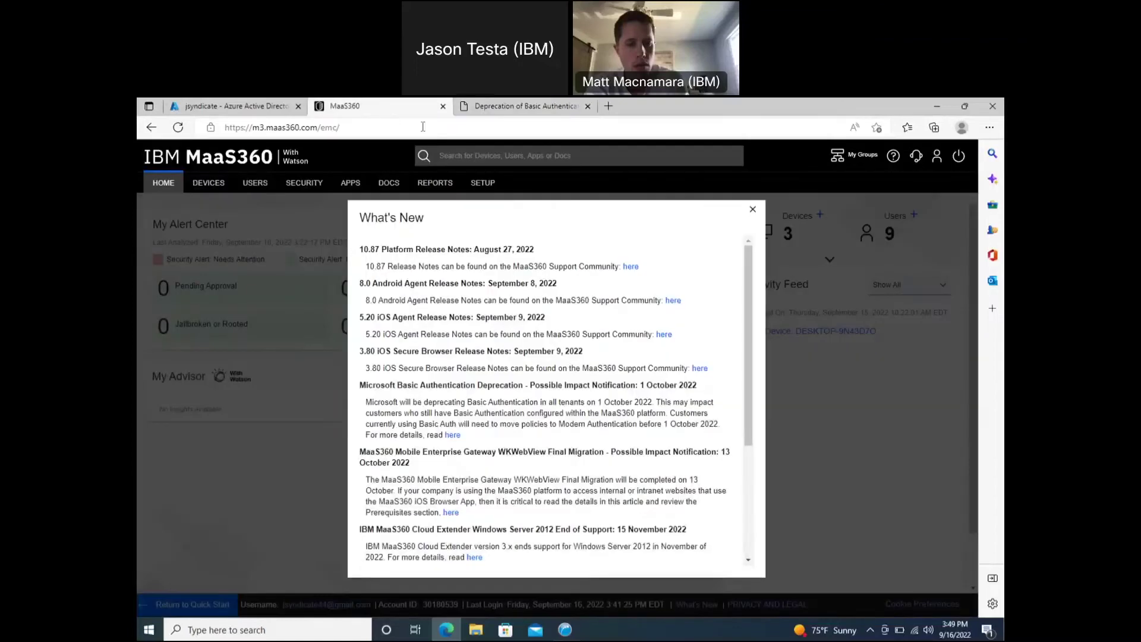
pyautogui.click(752, 209)
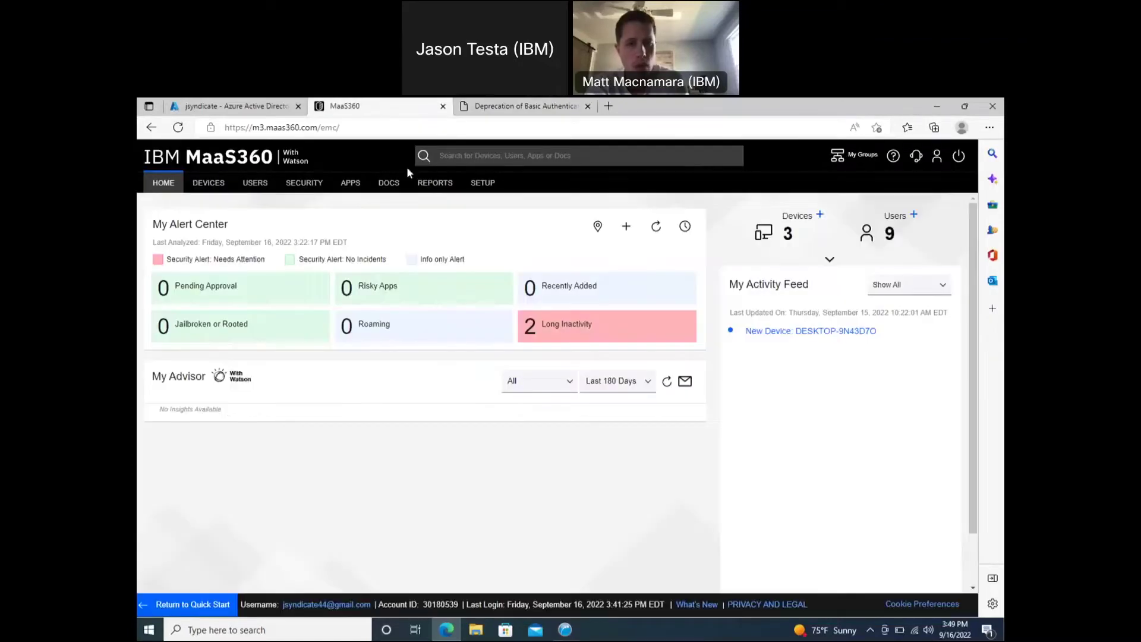
pyautogui.moveTo(302, 186)
pyautogui.doubleClick(308, 223)
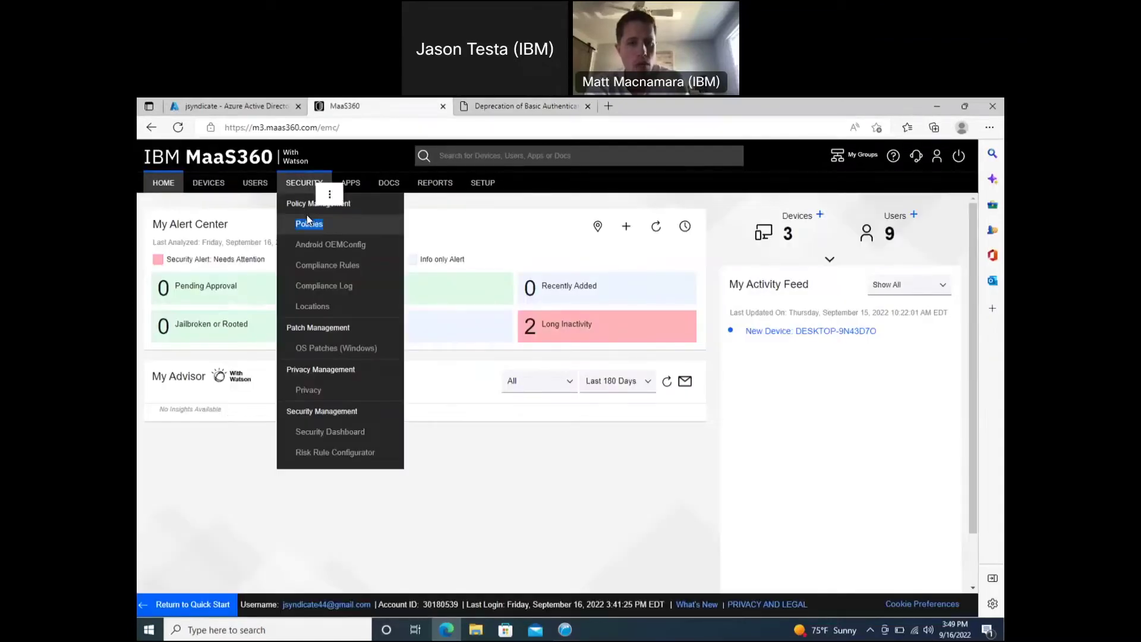
pyautogui.click(306, 227)
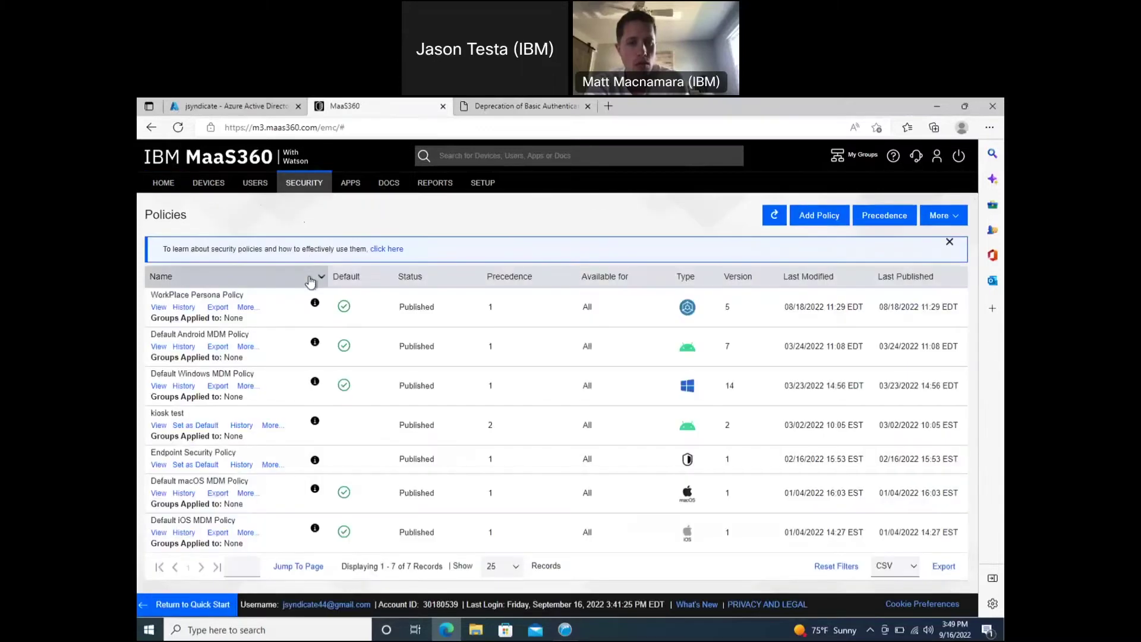
pyautogui.click(158, 347)
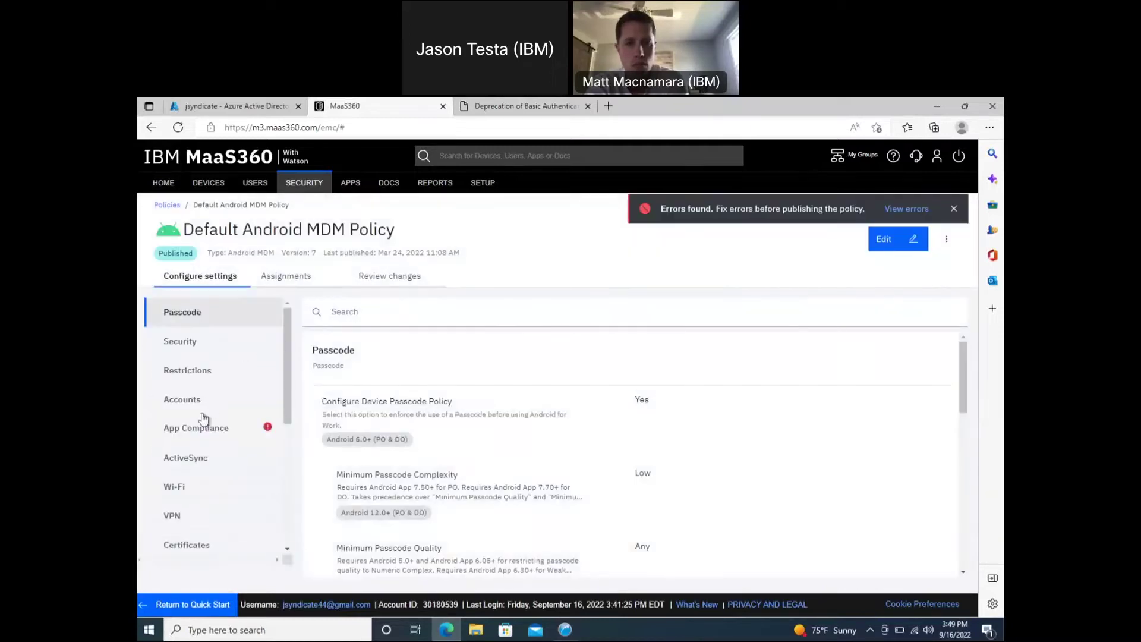
# Edit the Android policy's ActiveSync settings and bring the Authentication Type and Authentication Mode fields into view
pyautogui.click(195, 459)
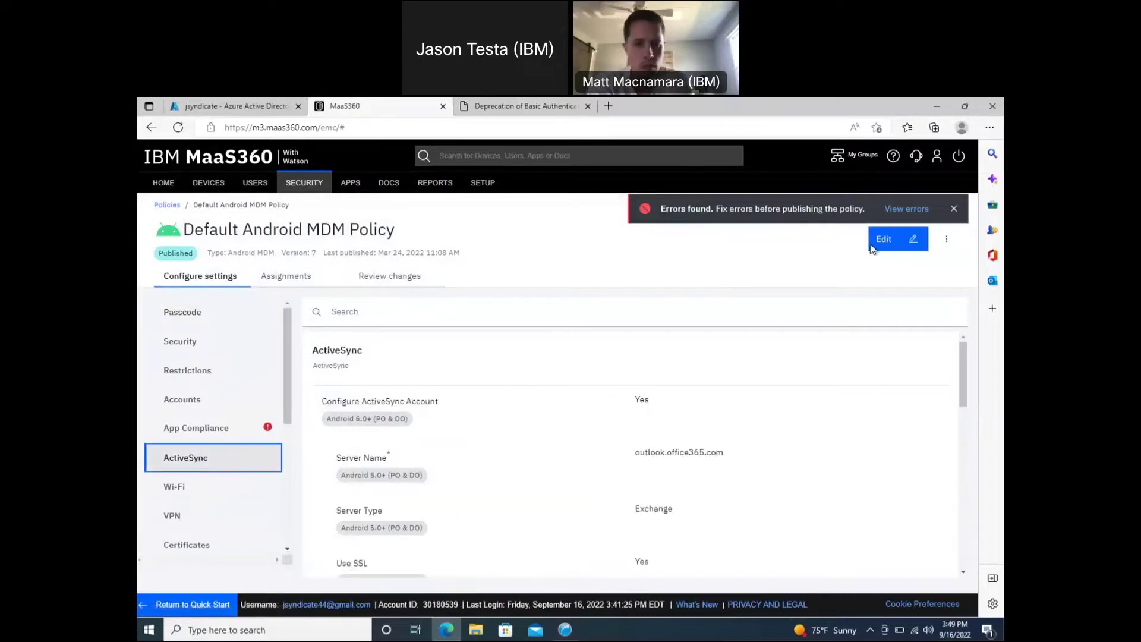
pyautogui.click(892, 239)
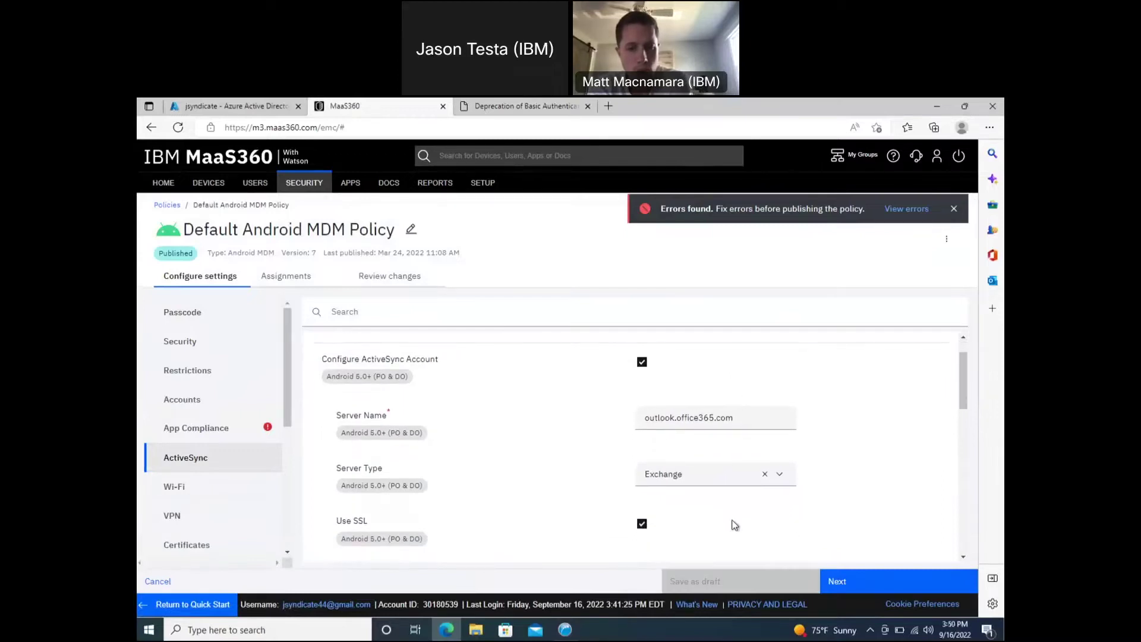
pyautogui.scroll(-1, 734, 524)
pyautogui.scroll(-2, 735, 525)
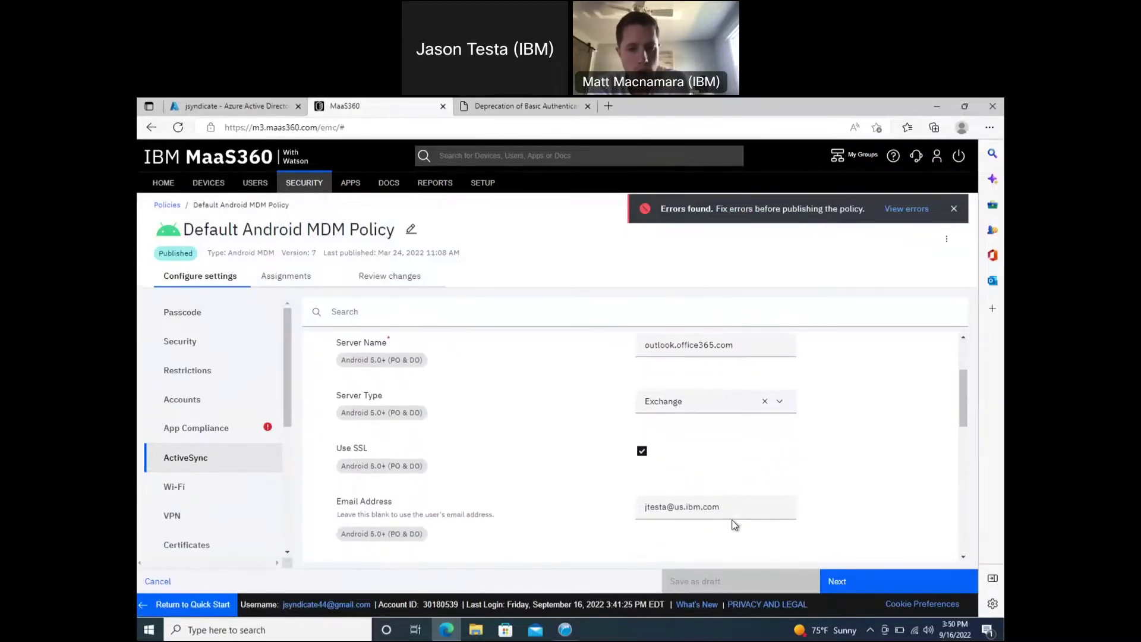
pyautogui.scroll(-4, 734, 524)
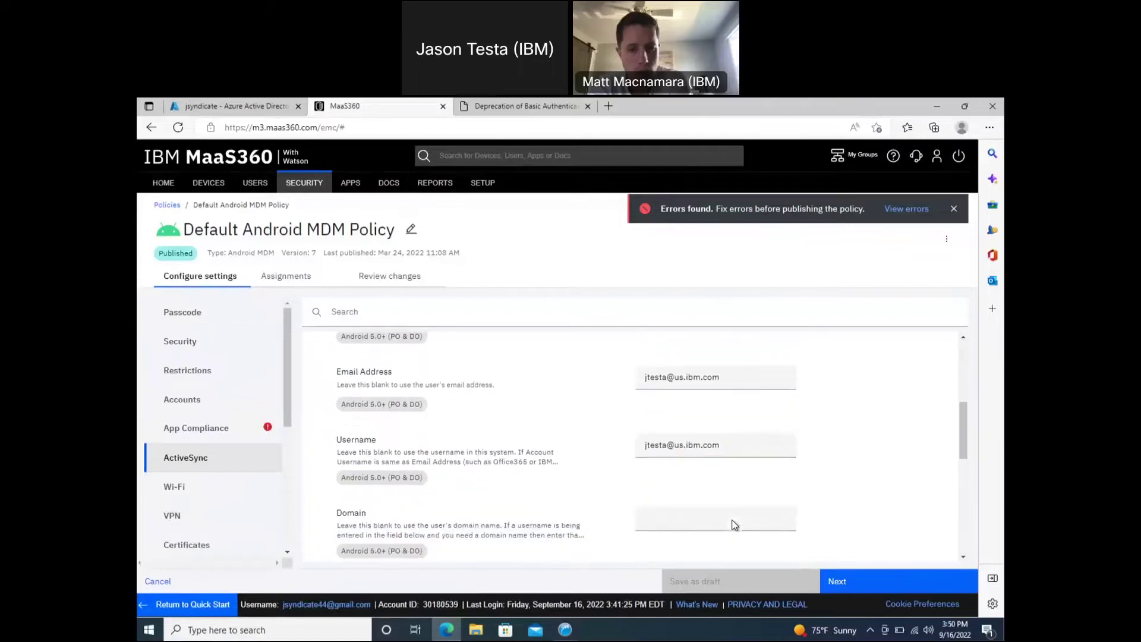
pyautogui.scroll(-5, 735, 525)
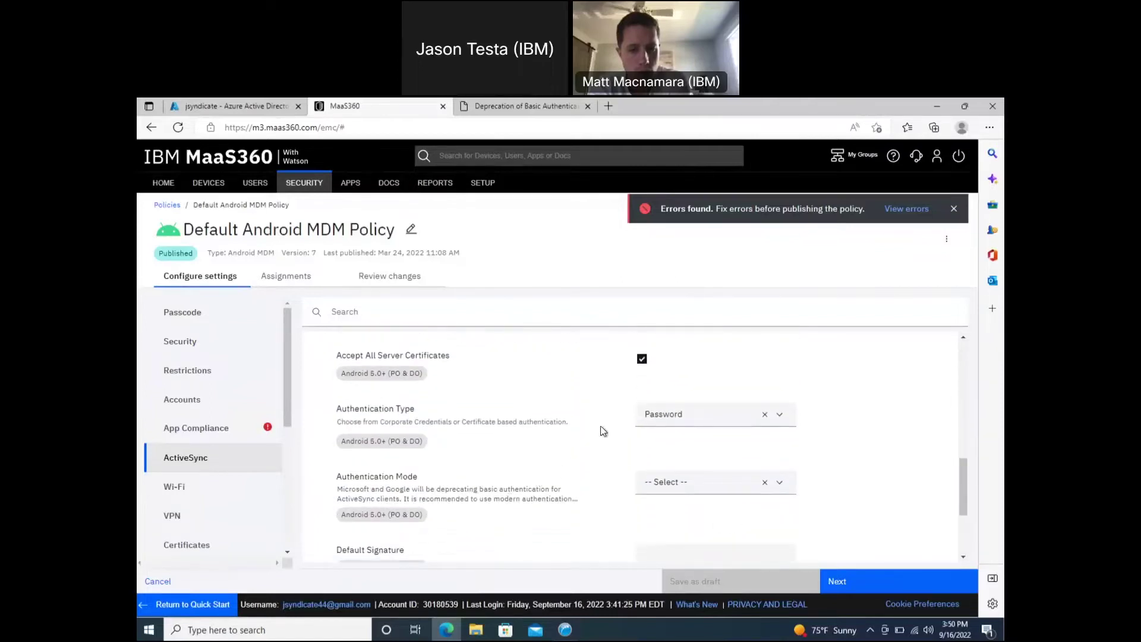
# Keep Authentication Type as Password, set Authentication Mode to Modern, and dismiss the errors banner
pyautogui.click(679, 418)
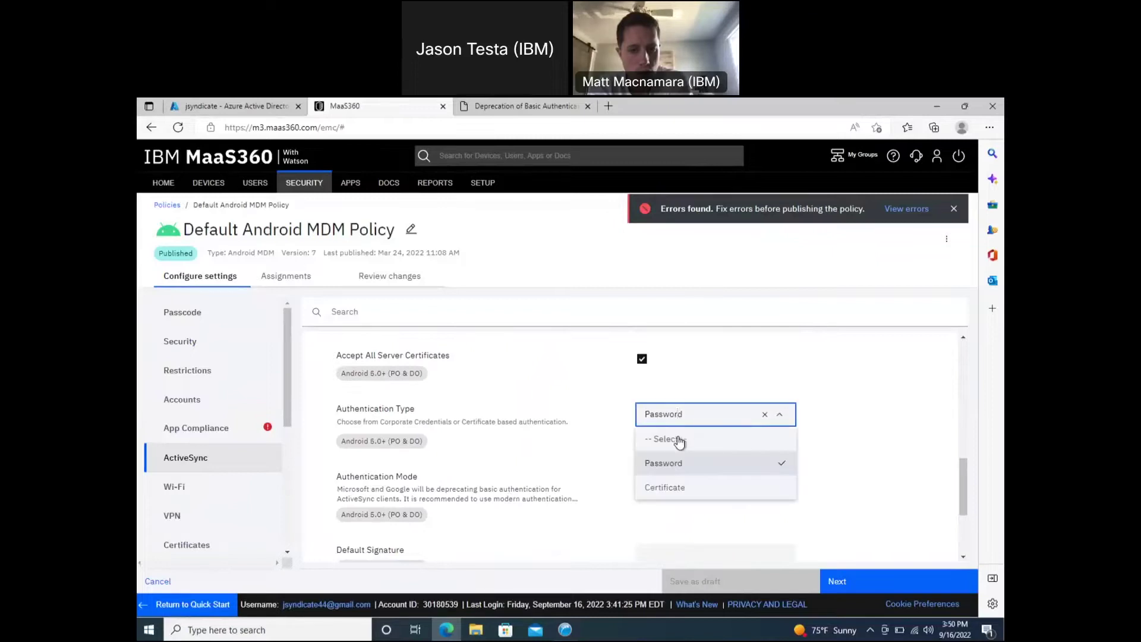
pyautogui.click(581, 448)
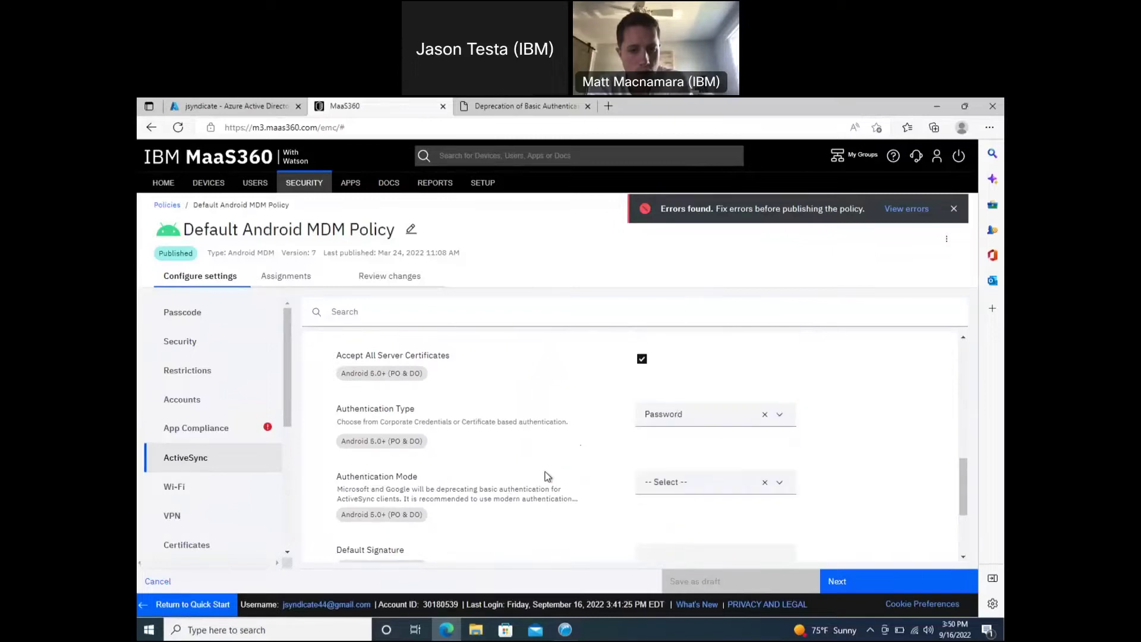
pyautogui.click(670, 483)
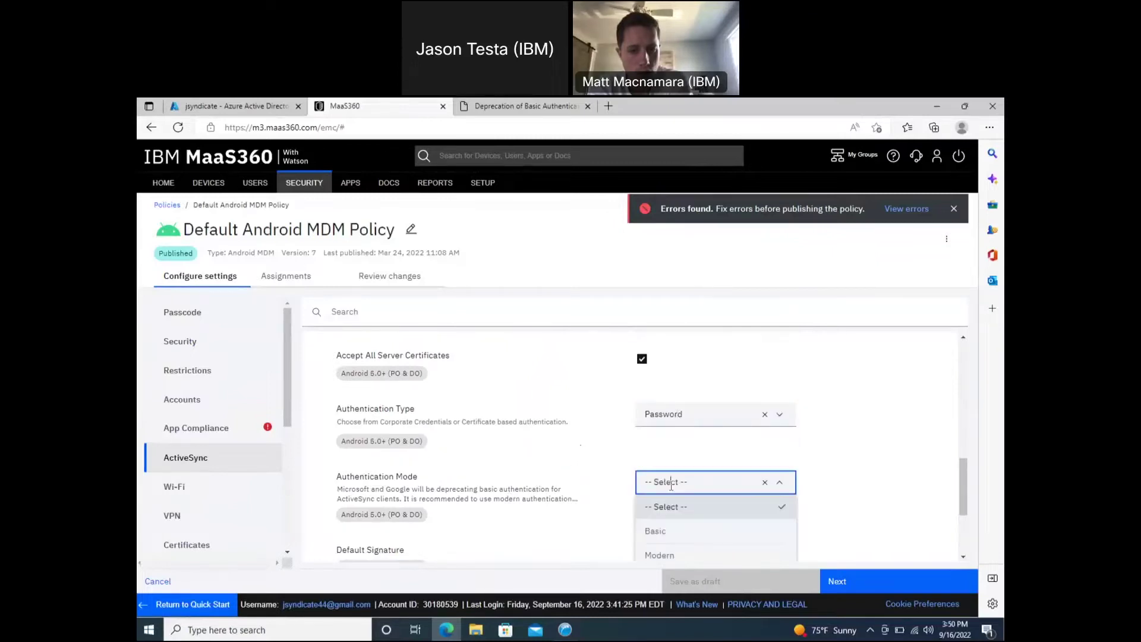
pyautogui.click(669, 553)
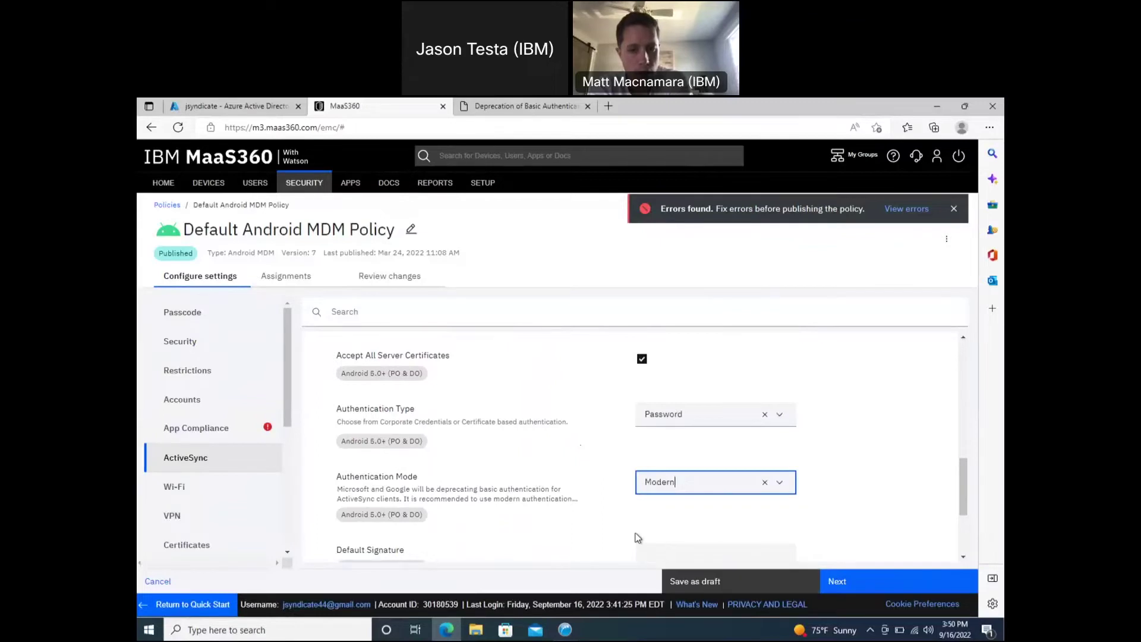
pyautogui.click(670, 529)
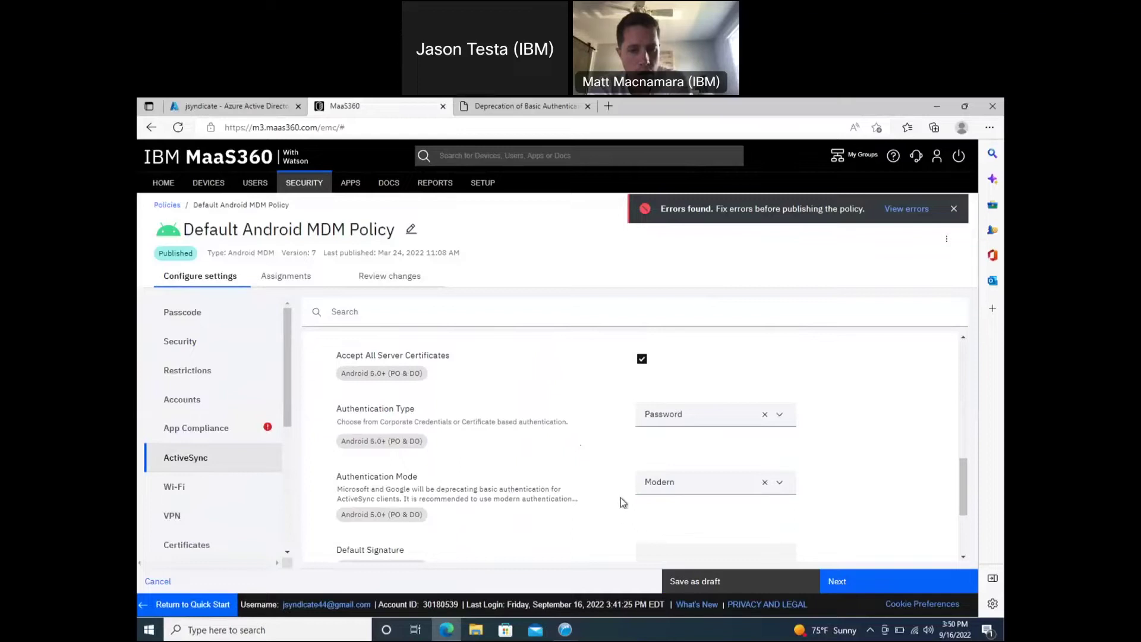
pyautogui.scroll(1, 828, 374)
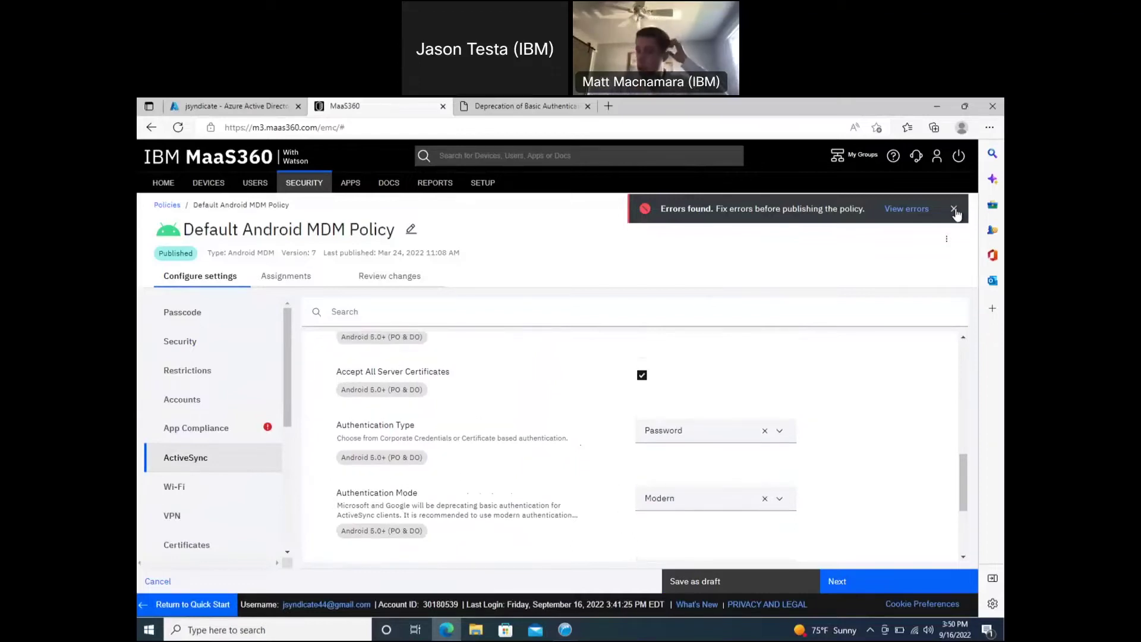
pyautogui.click(954, 208)
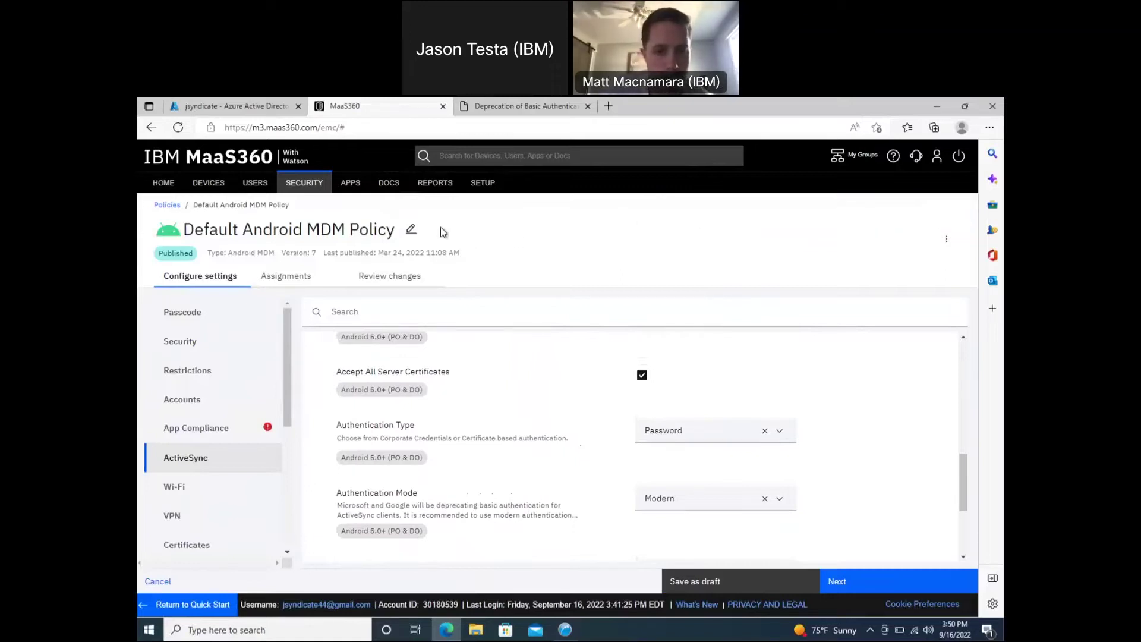
# Open the Default iOS MDM Policy from Security > Policies and show its ActiveSync settings
pyautogui.moveTo(315, 191)
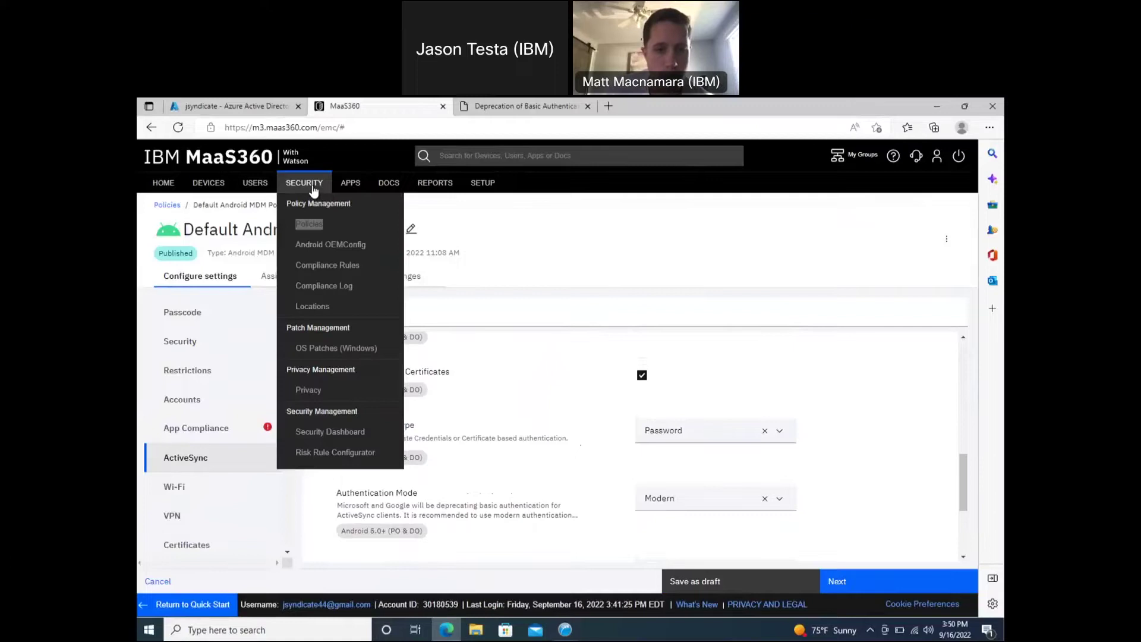
pyautogui.click(309, 224)
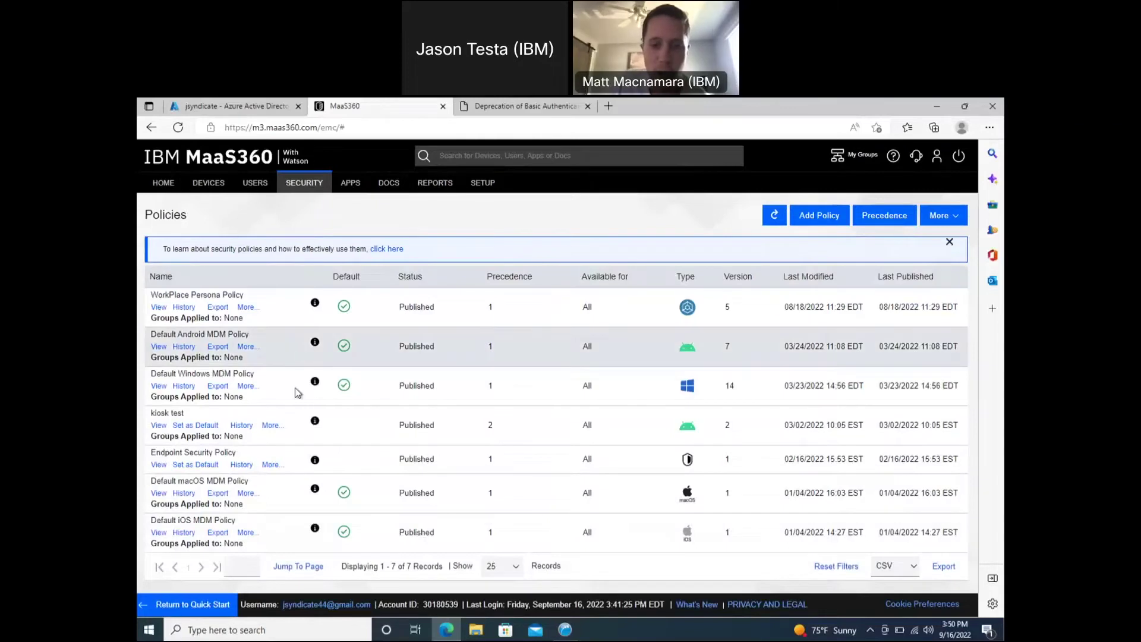
pyautogui.click(160, 534)
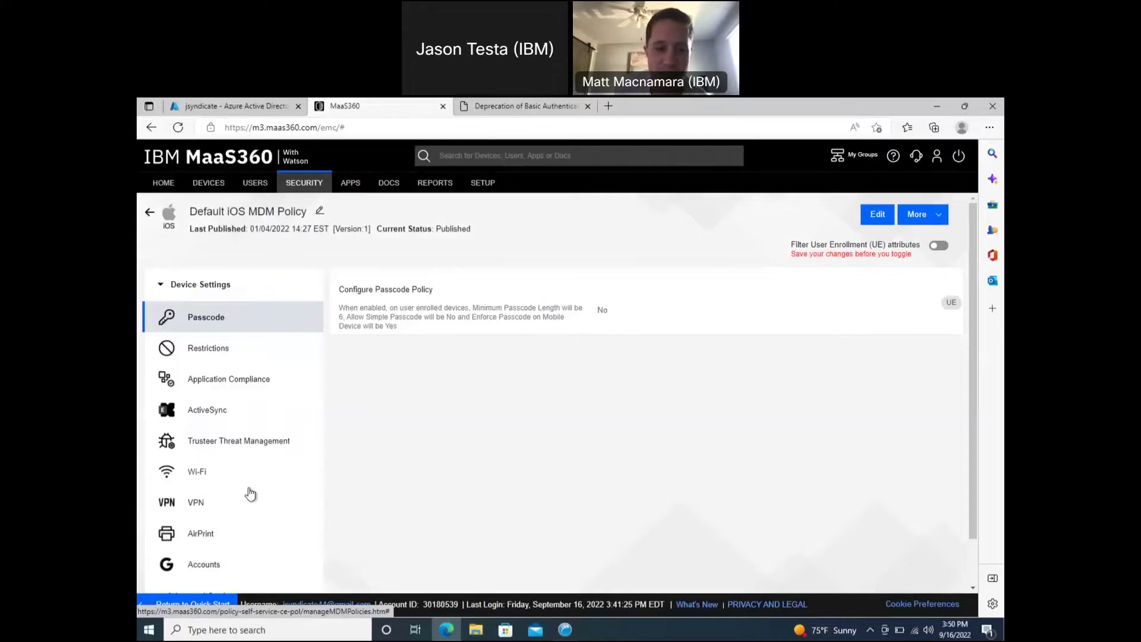
pyautogui.scroll(-1, 250, 494)
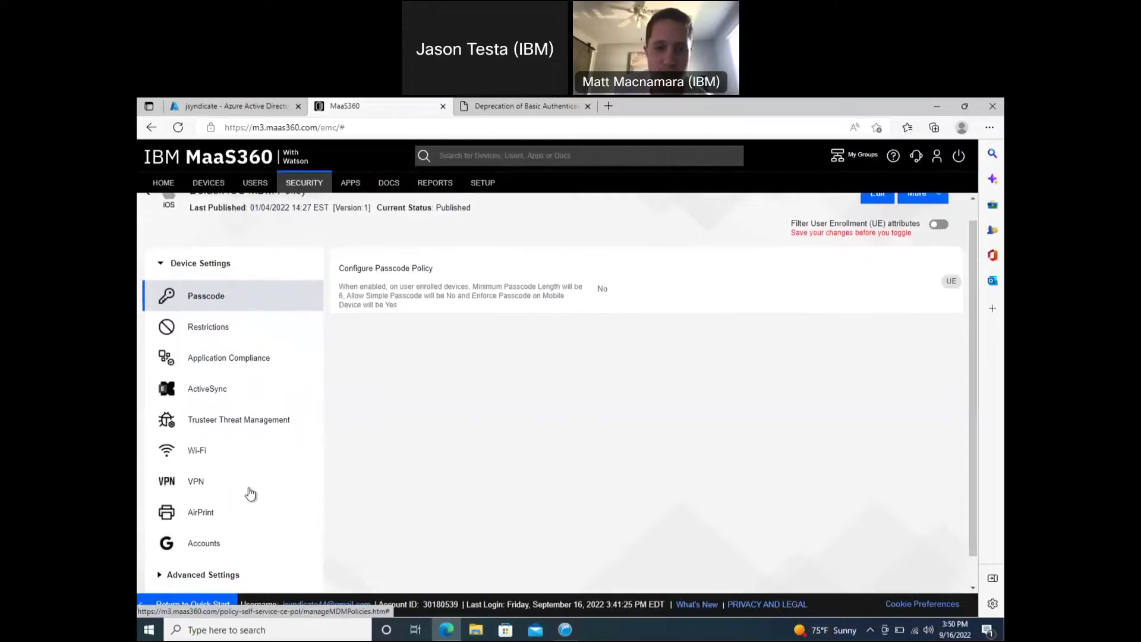
pyautogui.scroll(-1, 258, 451)
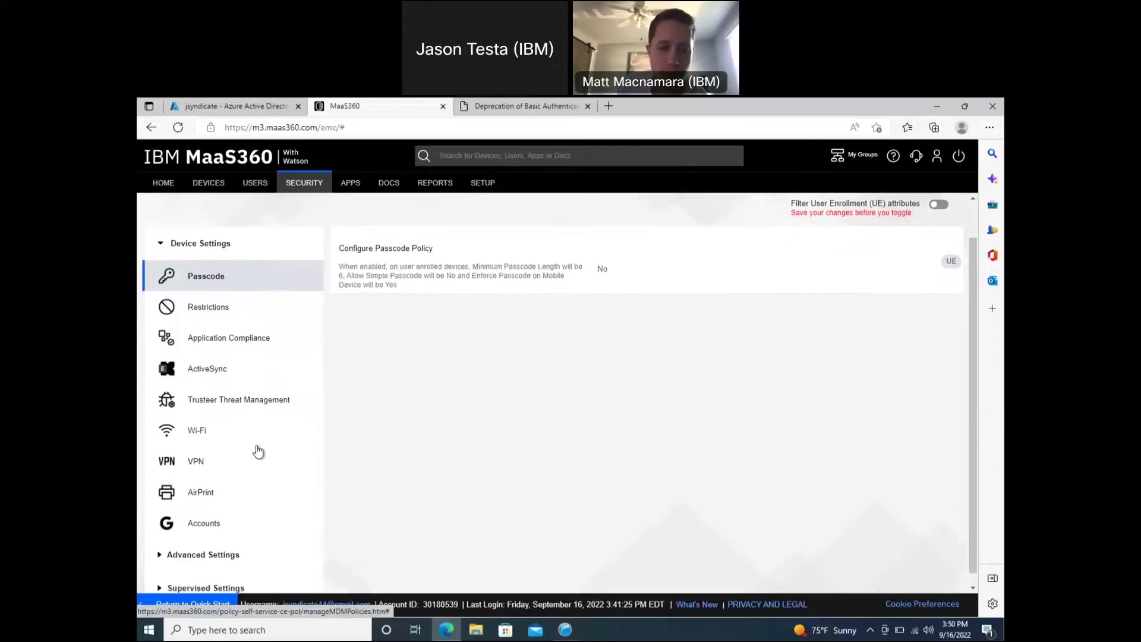
pyautogui.scroll(1, 258, 452)
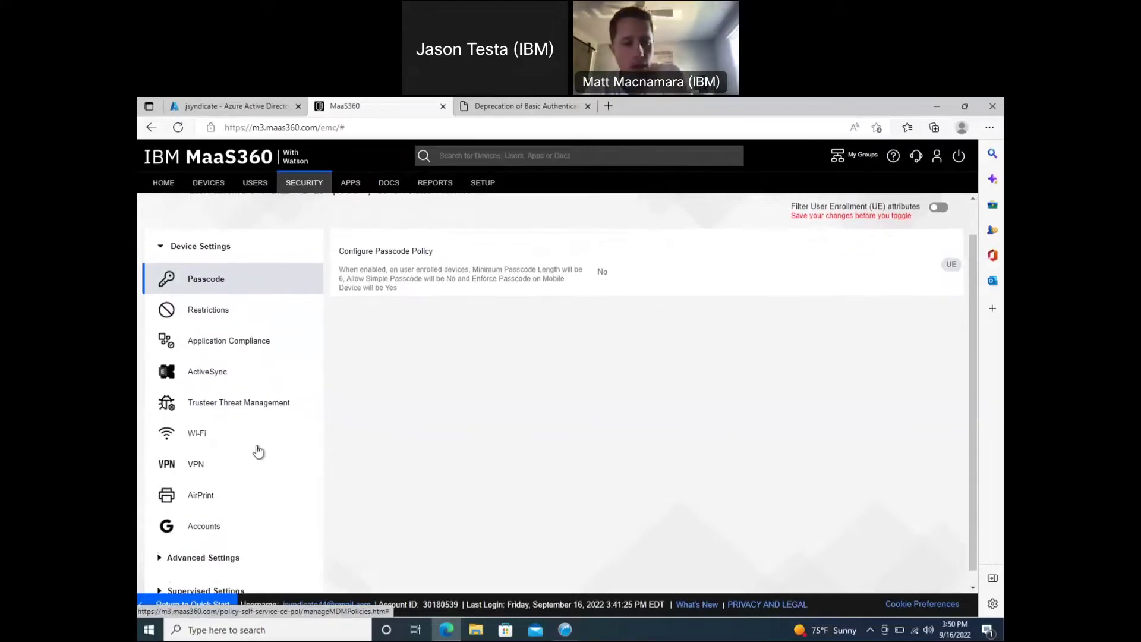
pyautogui.click(218, 373)
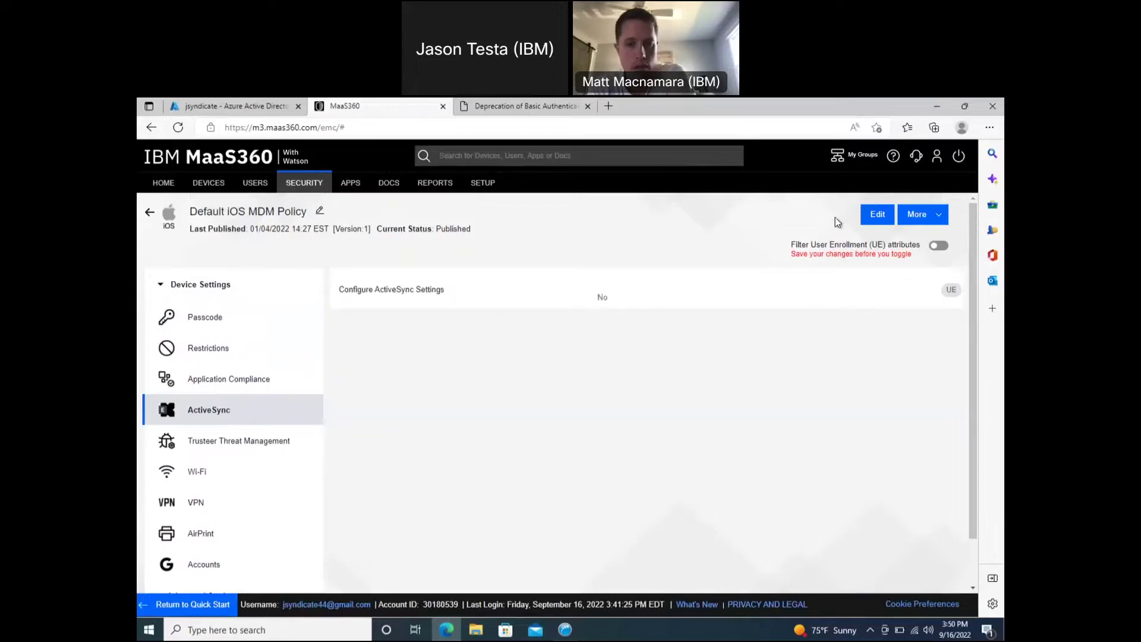
# Enable Configure ActiveSync Settings and OAuth Authentication in the iOS policy, then return to Security > Policies
pyautogui.click(878, 217)
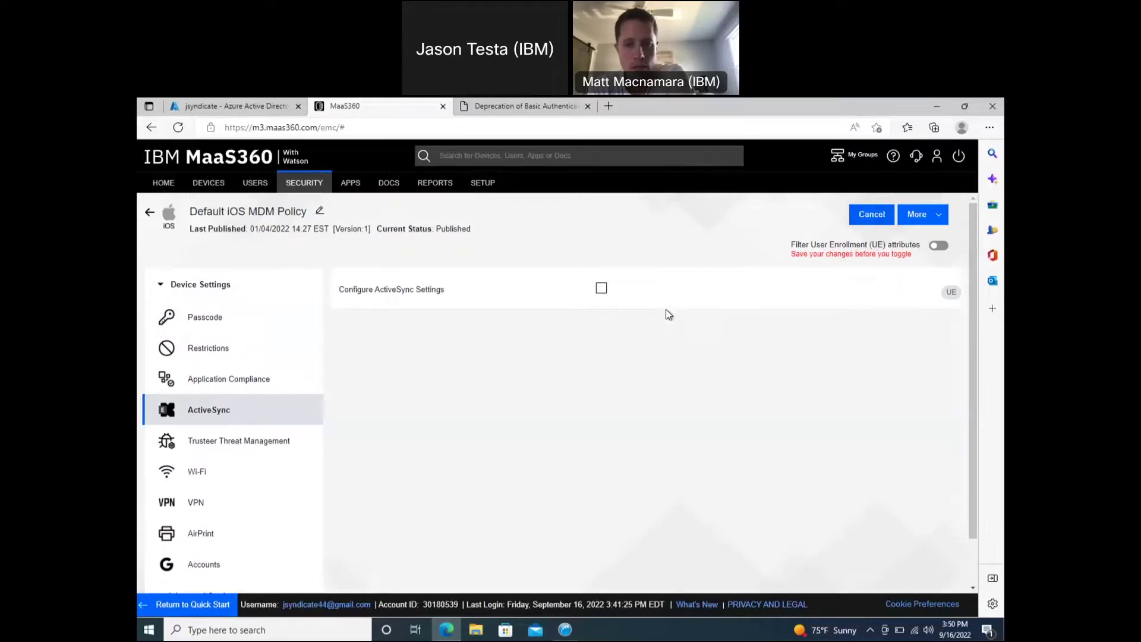
pyautogui.click(601, 288)
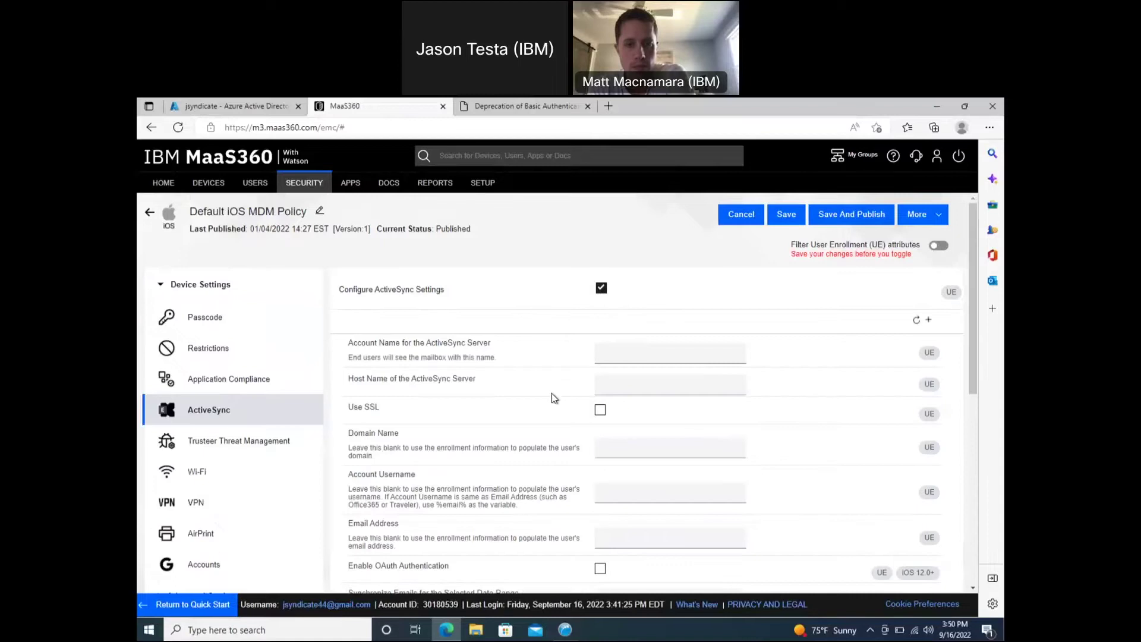
pyautogui.scroll(-1, 554, 398)
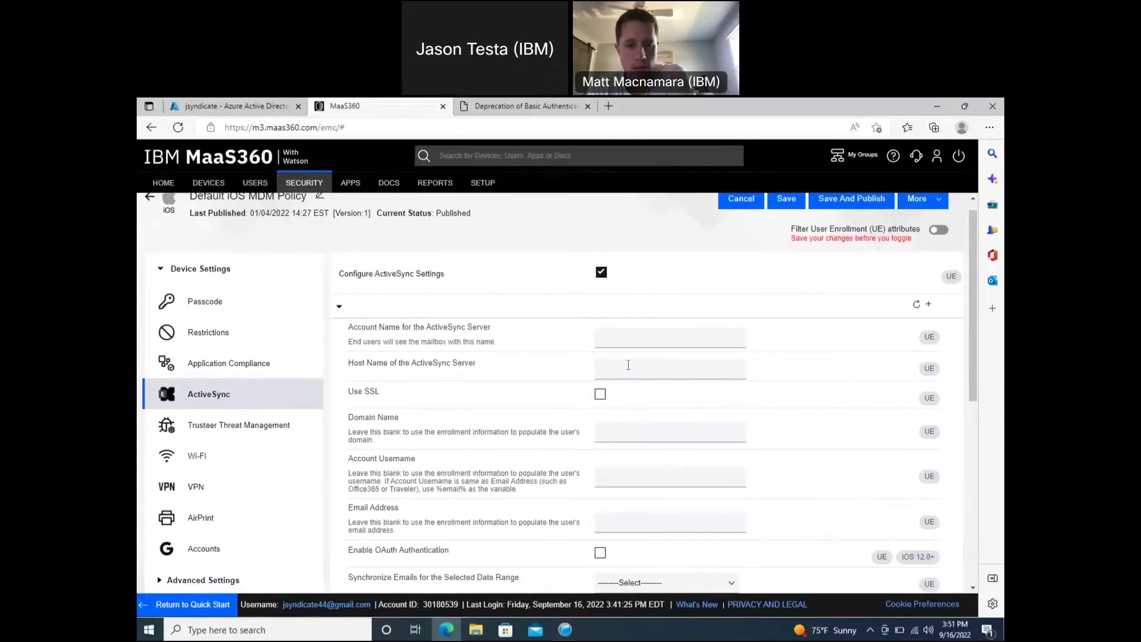
pyautogui.scroll(-1, 622, 423)
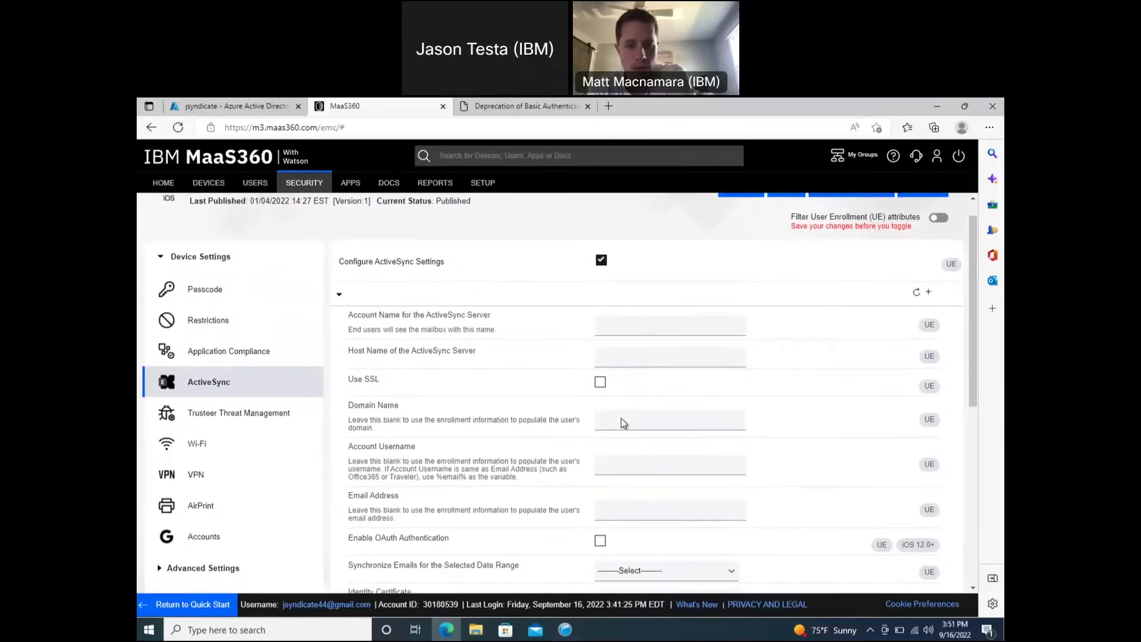
pyautogui.click(601, 541)
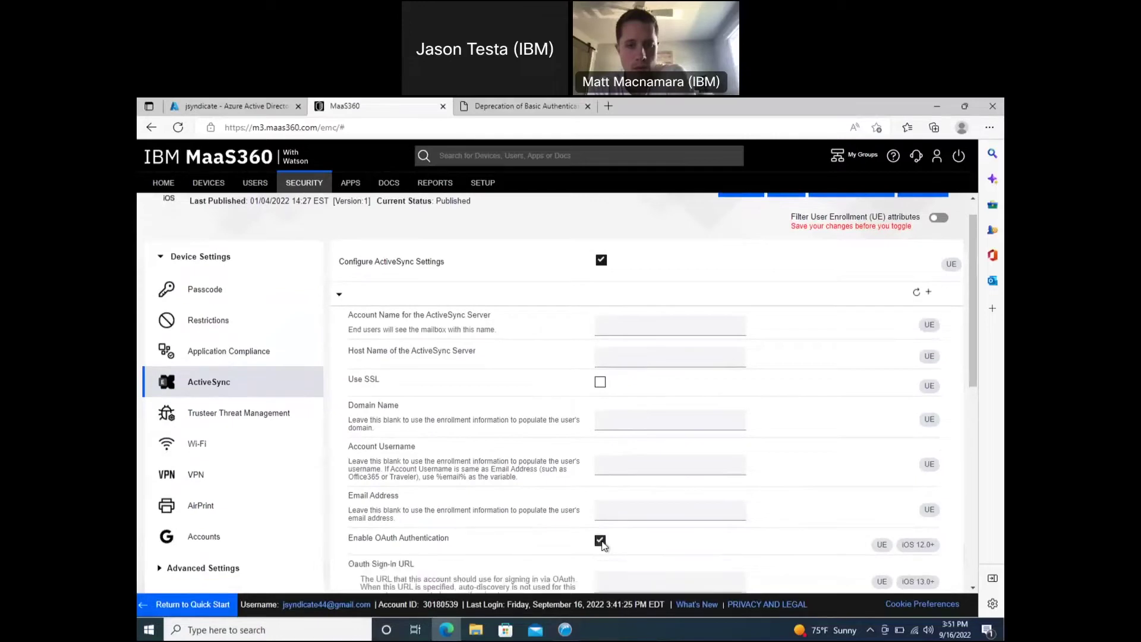
pyautogui.scroll(-1, 556, 531)
pyautogui.scroll(-1, 559, 535)
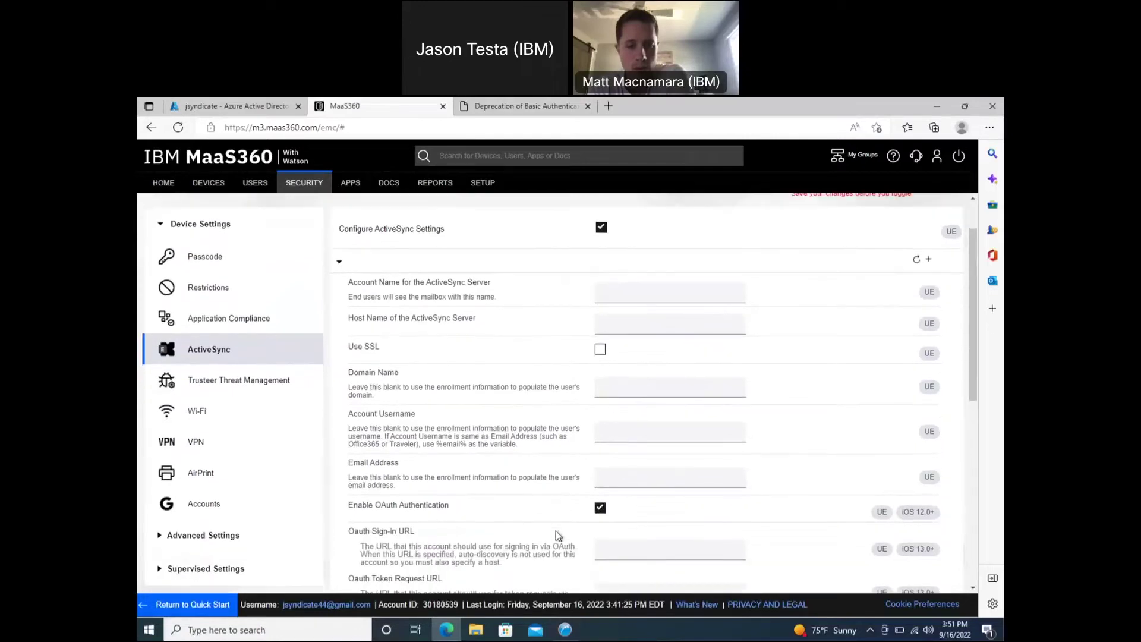
pyautogui.scroll(-1, 556, 531)
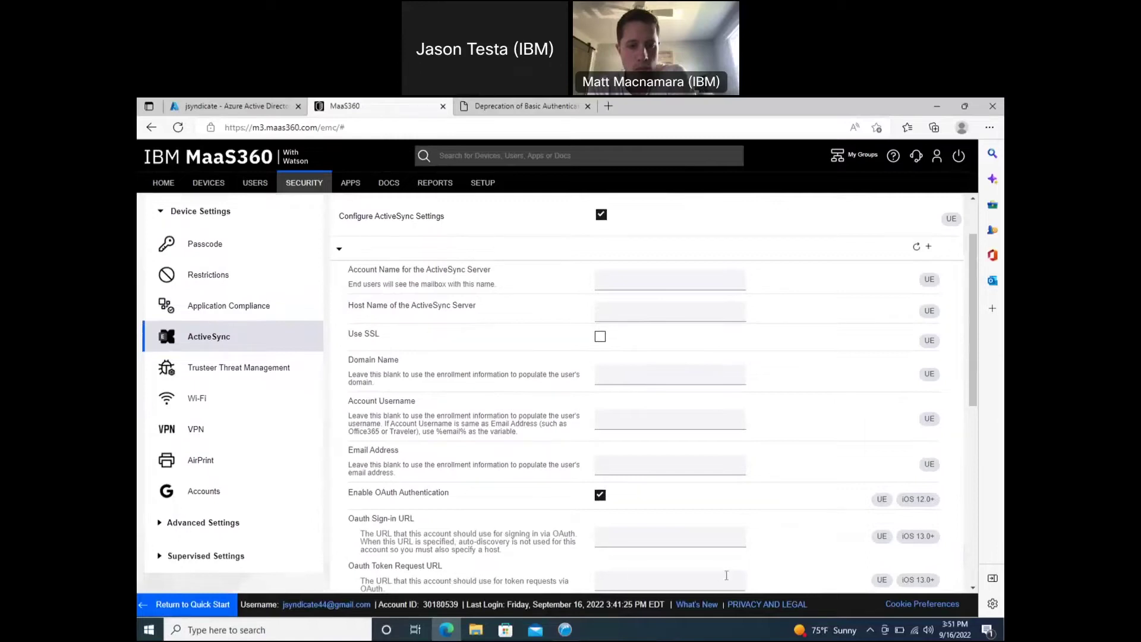
pyautogui.scroll(4, 688, 511)
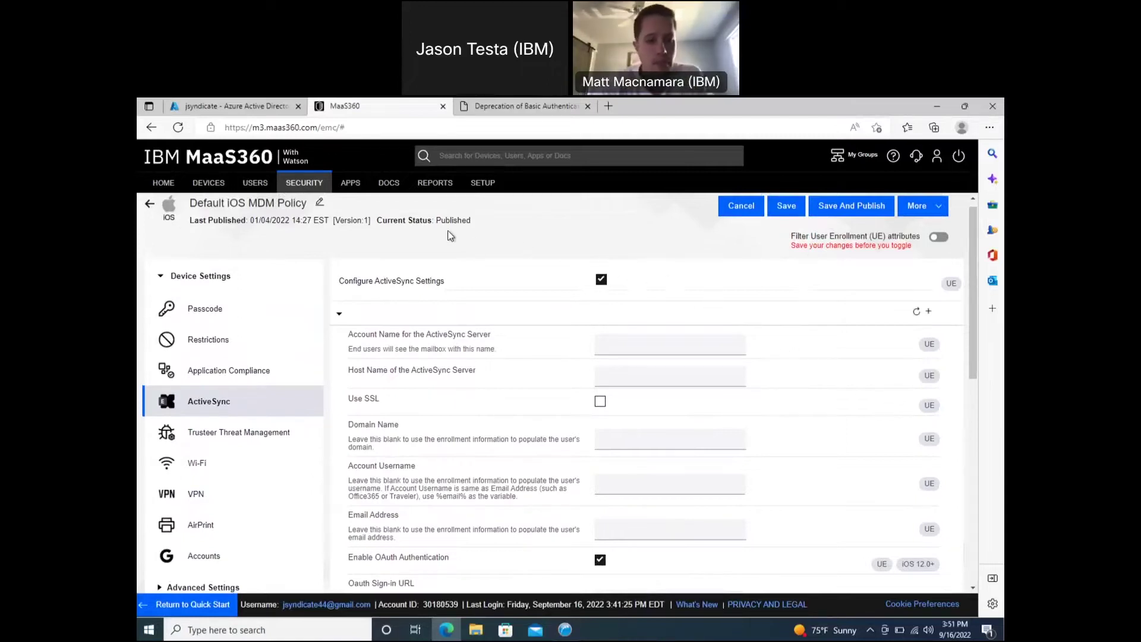
pyautogui.moveTo(308, 186)
pyautogui.click(305, 224)
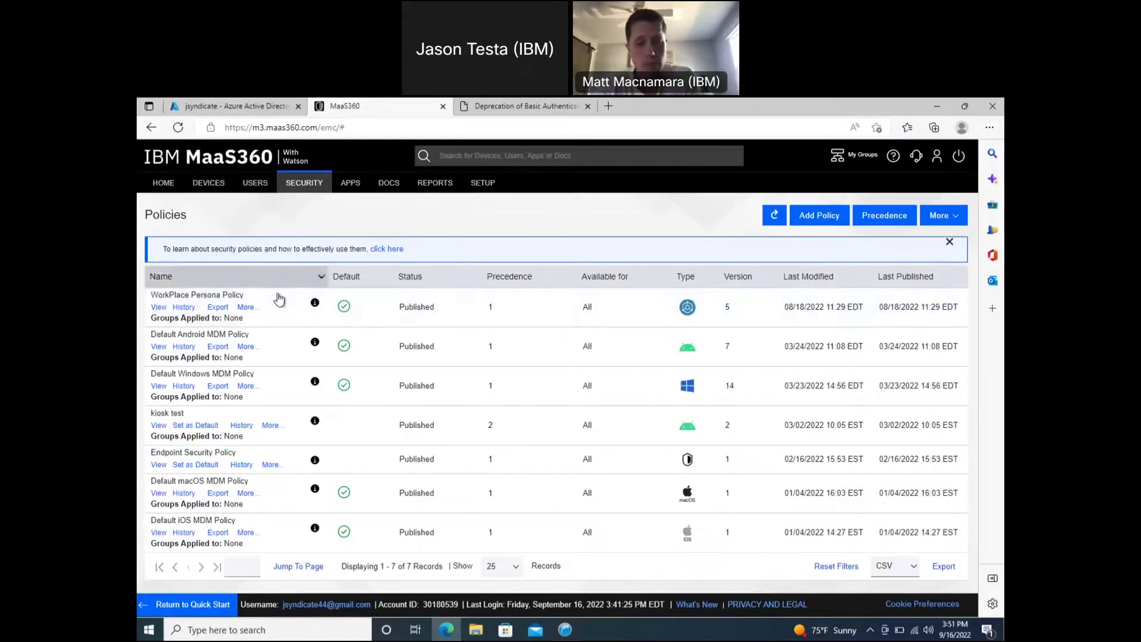
# Edit the WorkPlace Persona Policy's Email Configuration and turn on Enable SSO for Secure Mail
pyautogui.click(158, 307)
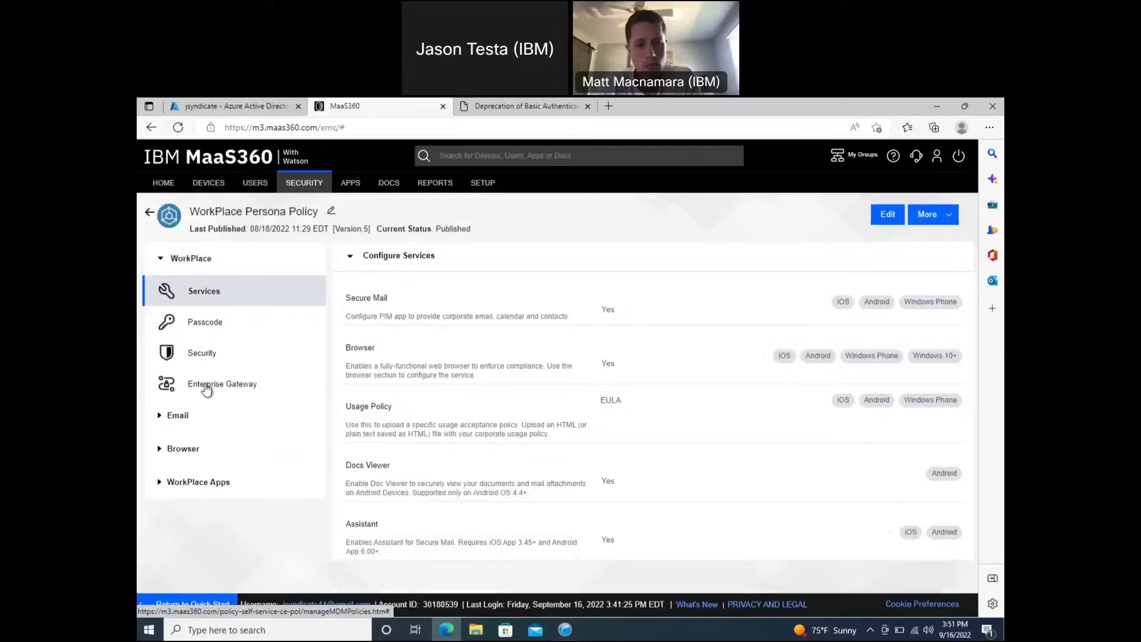
pyautogui.click(183, 414)
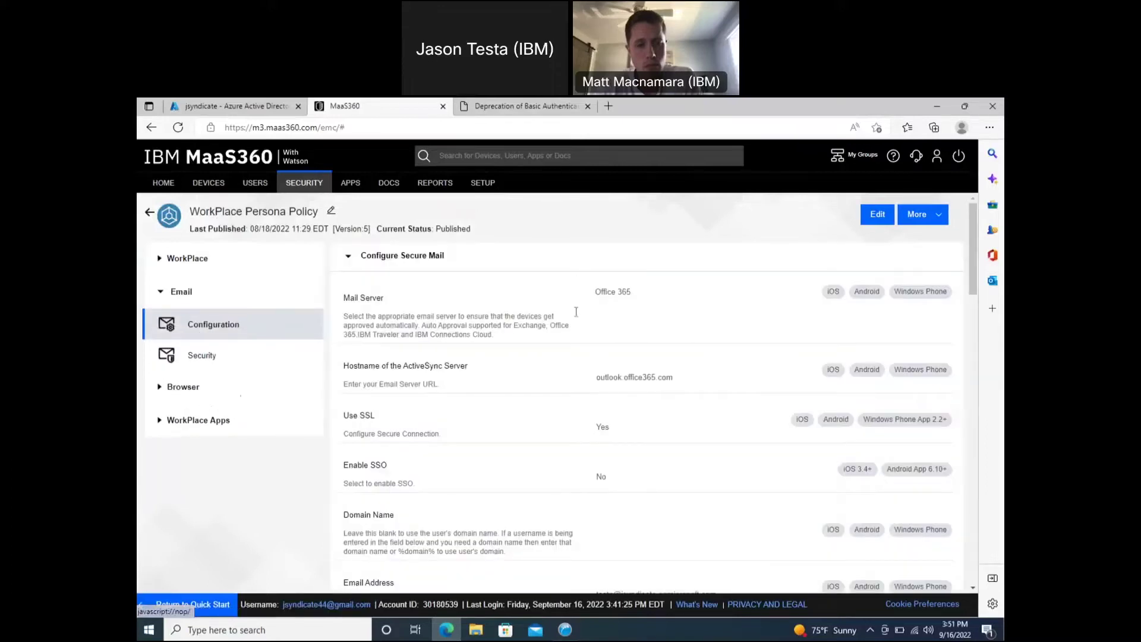
pyautogui.click(877, 215)
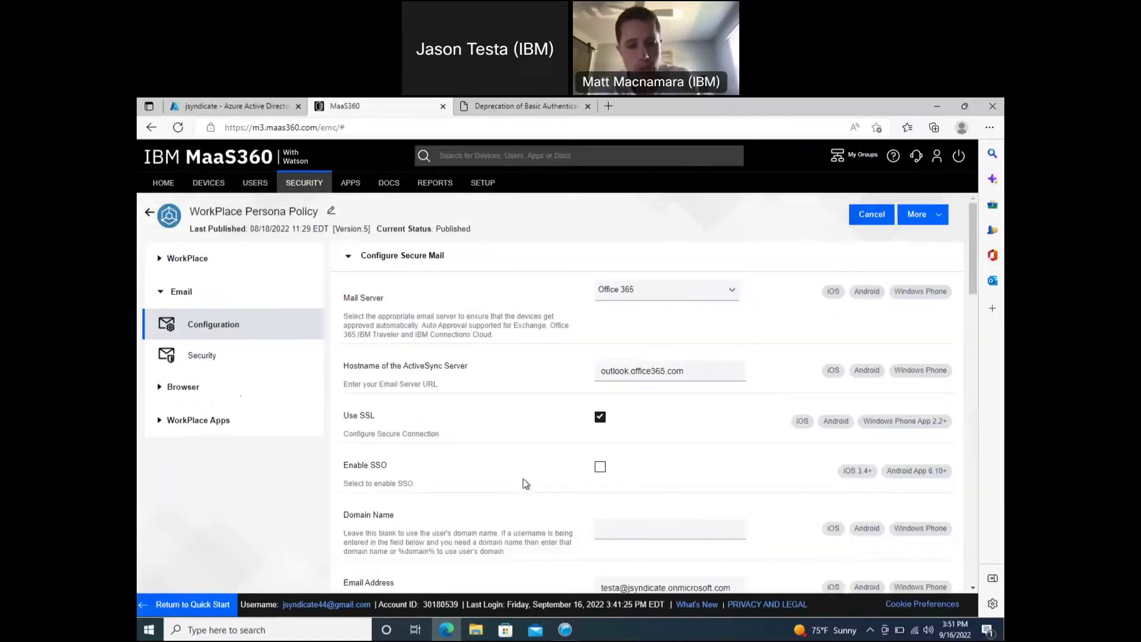
pyautogui.click(599, 468)
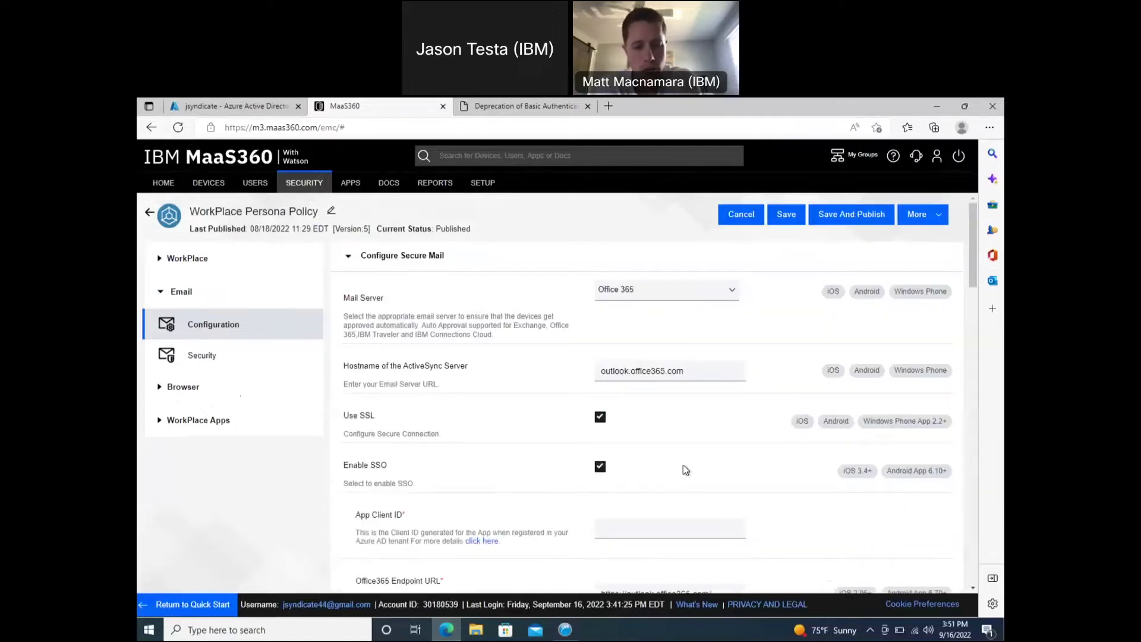
pyautogui.scroll(-2, 683, 465)
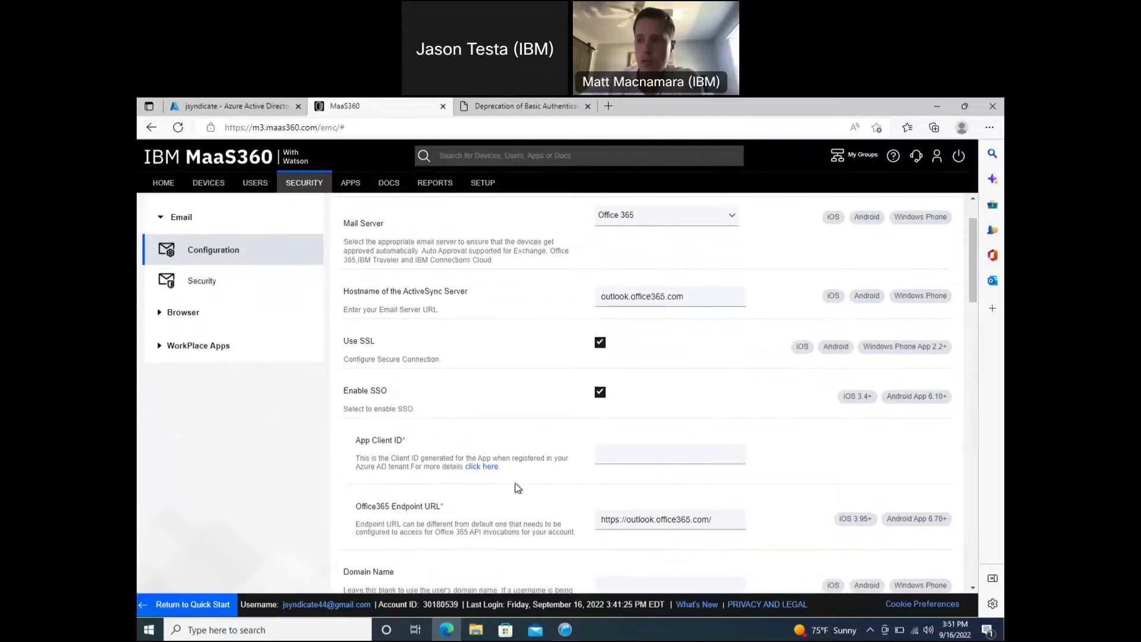
# Open the 'Instructions to generate App Client ID' popup, then close it
pyautogui.click(478, 468)
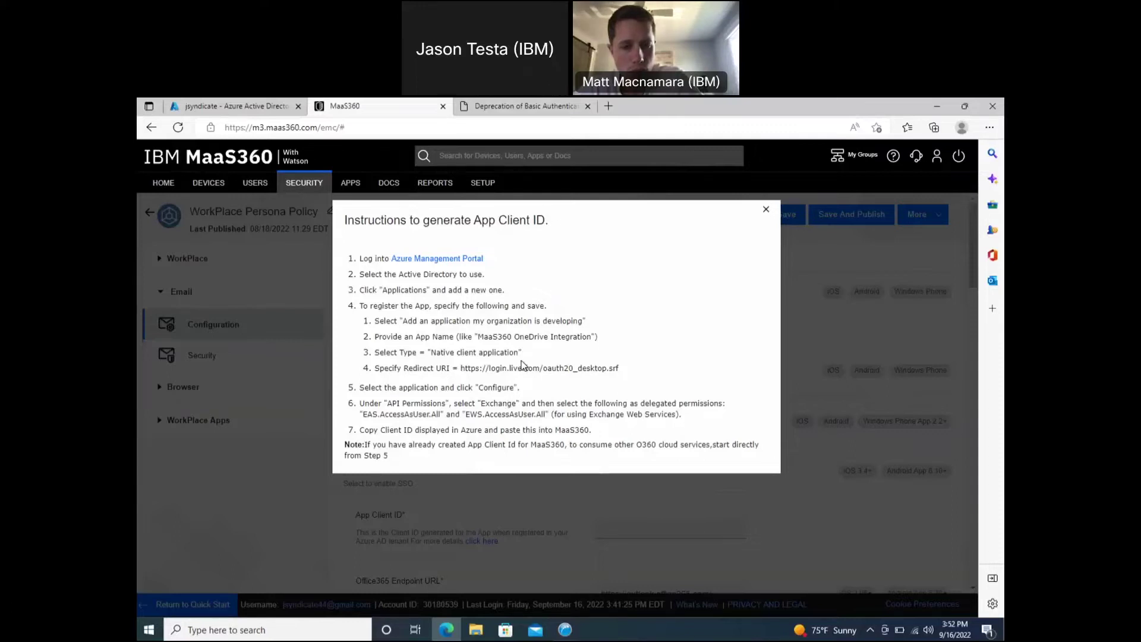
pyautogui.click(767, 210)
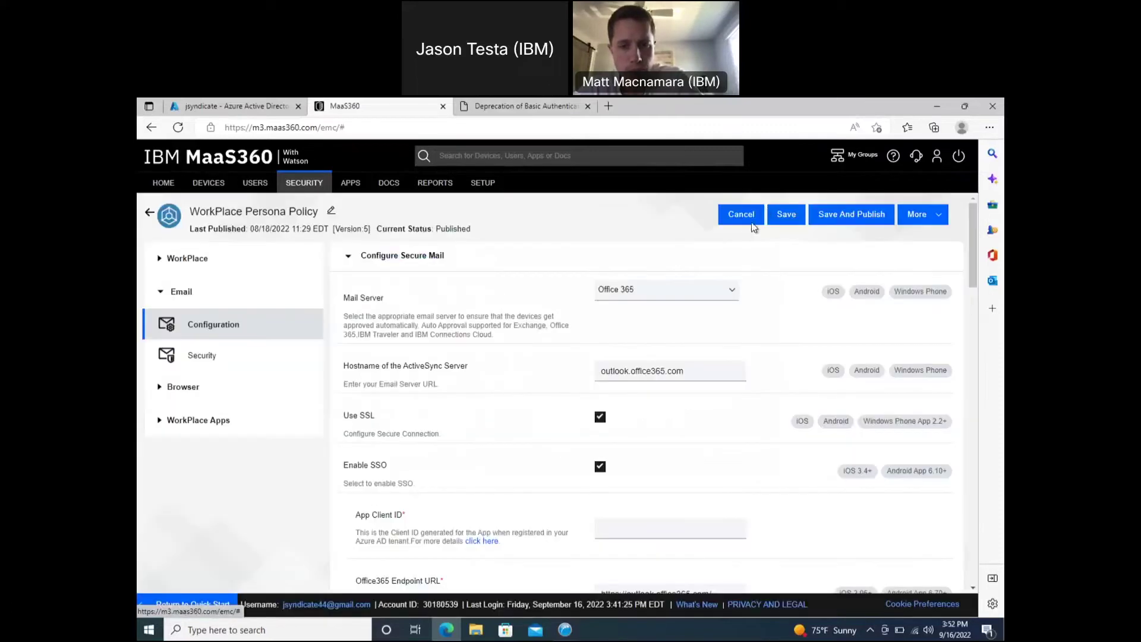
# Check the Azure AD app registrations (MaaS360, MaaSCE), then return to the MaaS360 policy tab
pyautogui.click(261, 116)
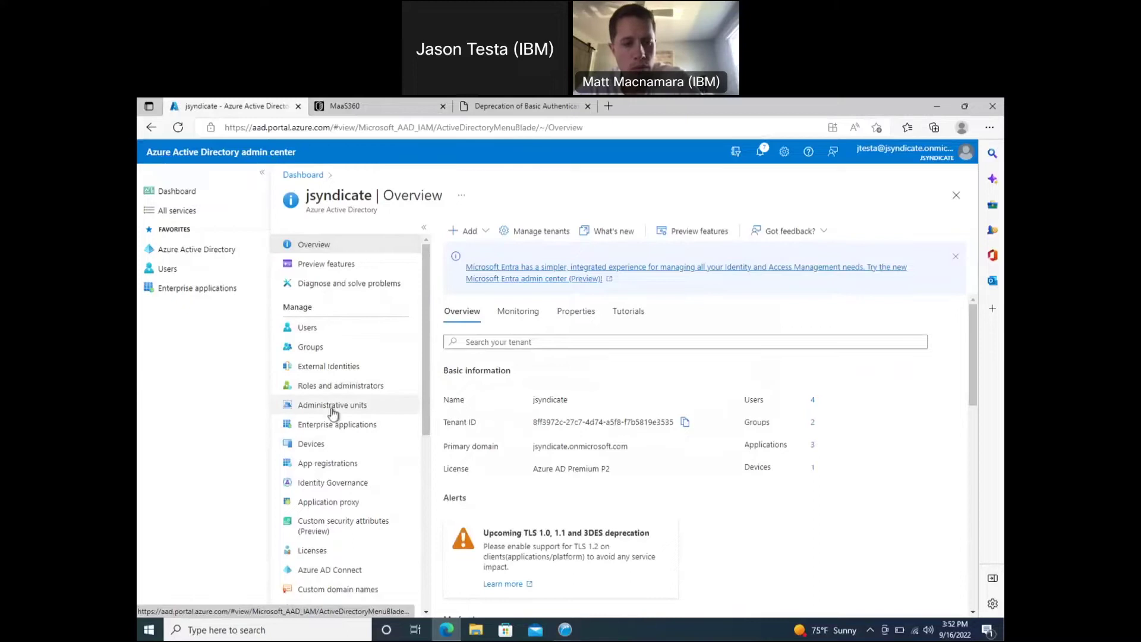
pyautogui.click(334, 469)
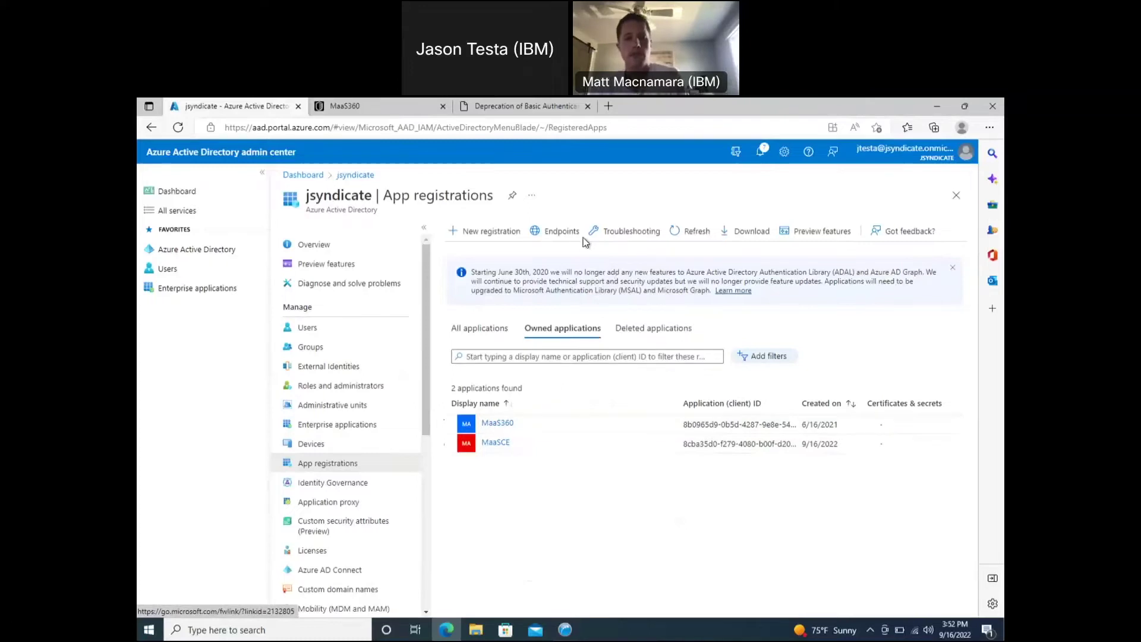
pyautogui.hotkey('ctrl', 'Tab')
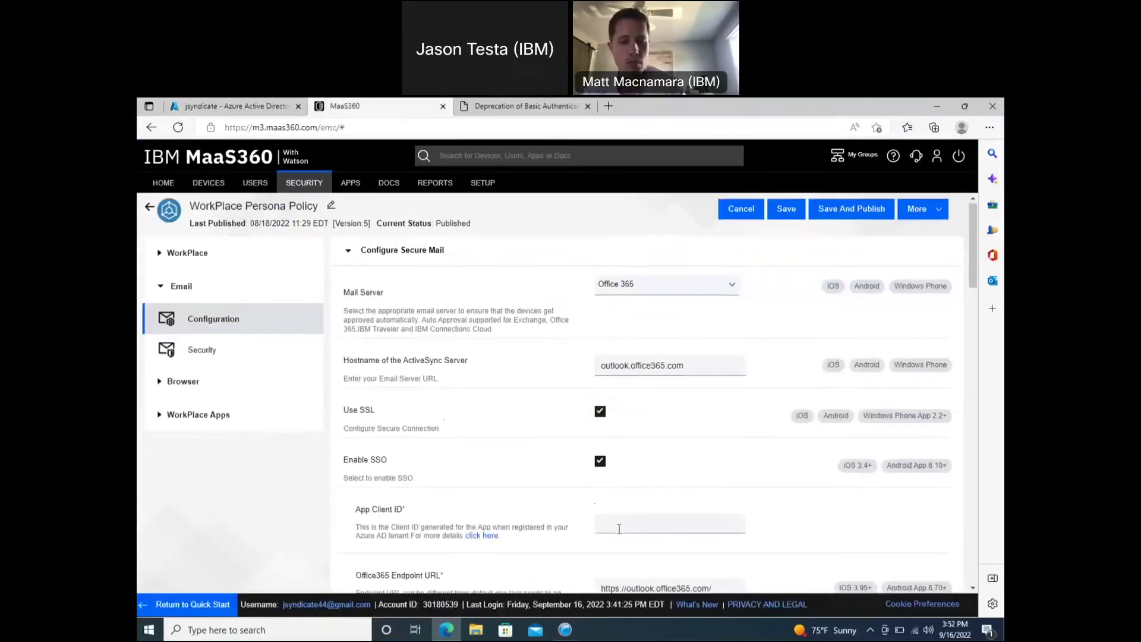
# Scroll down through the Configure Secure Mail settings and back up again
pyautogui.scroll(-1, 620, 529)
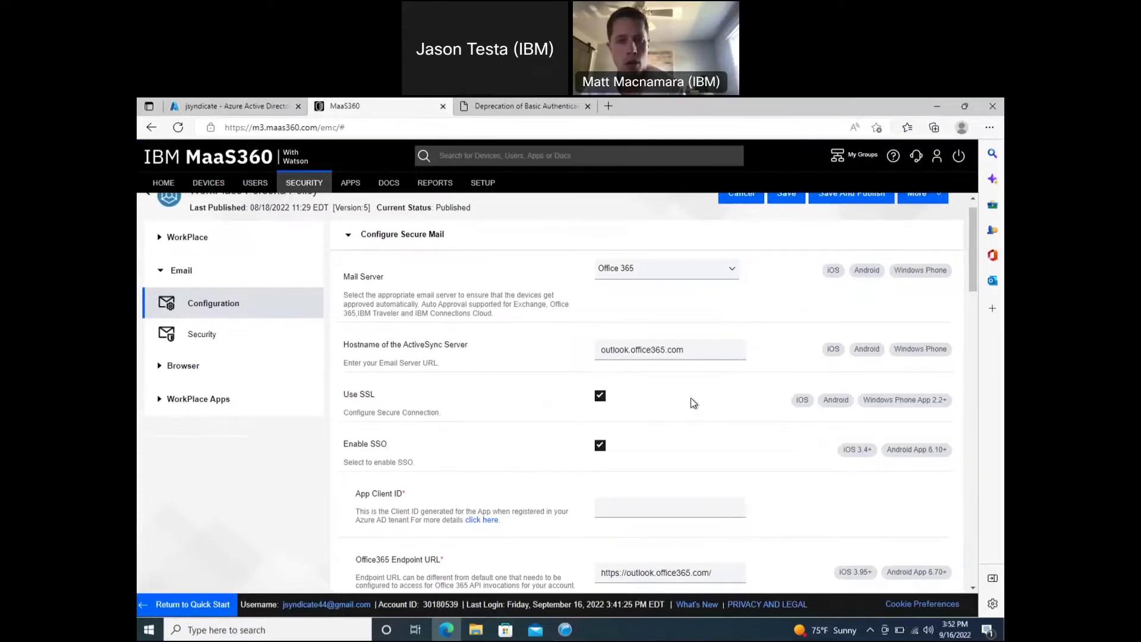
pyautogui.scroll(-1, 678, 438)
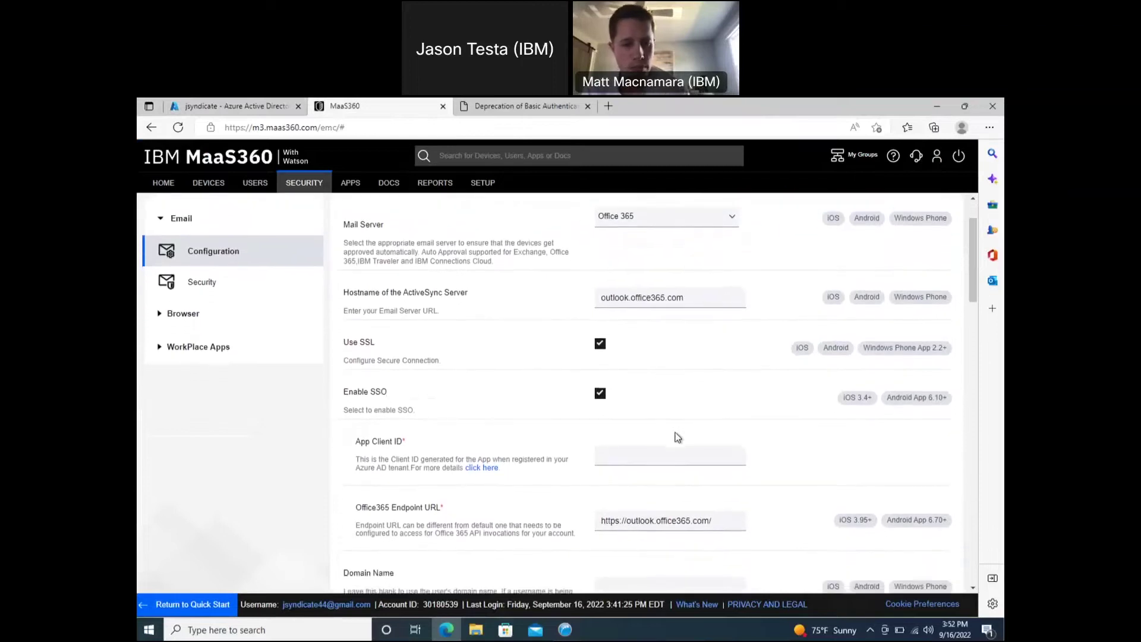
pyautogui.scroll(1, 678, 438)
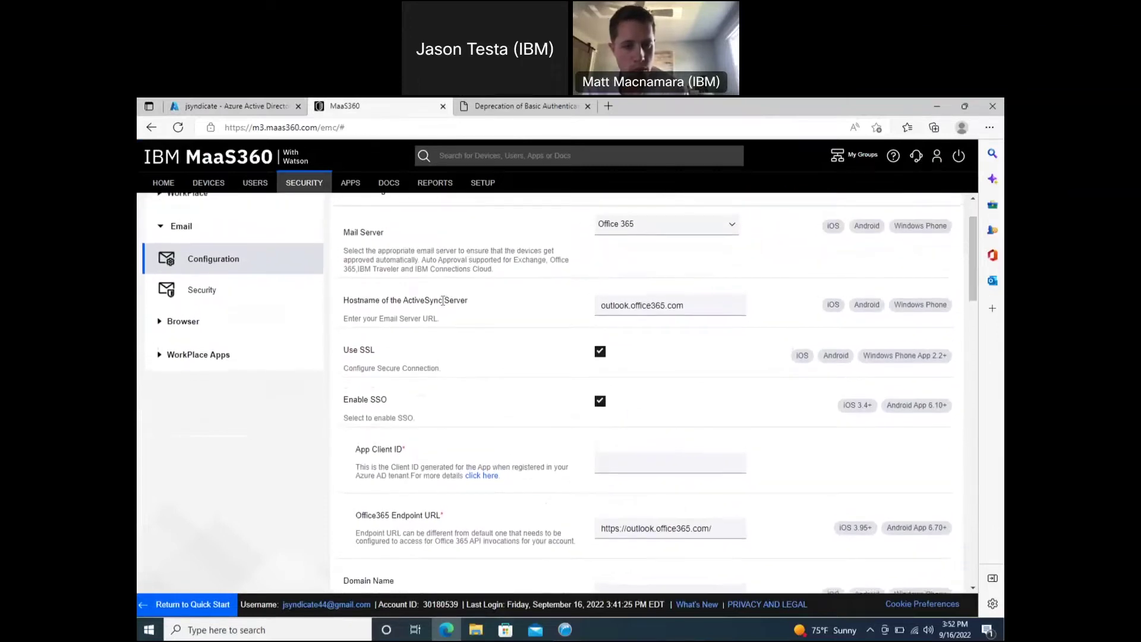
pyautogui.scroll(1, 443, 301)
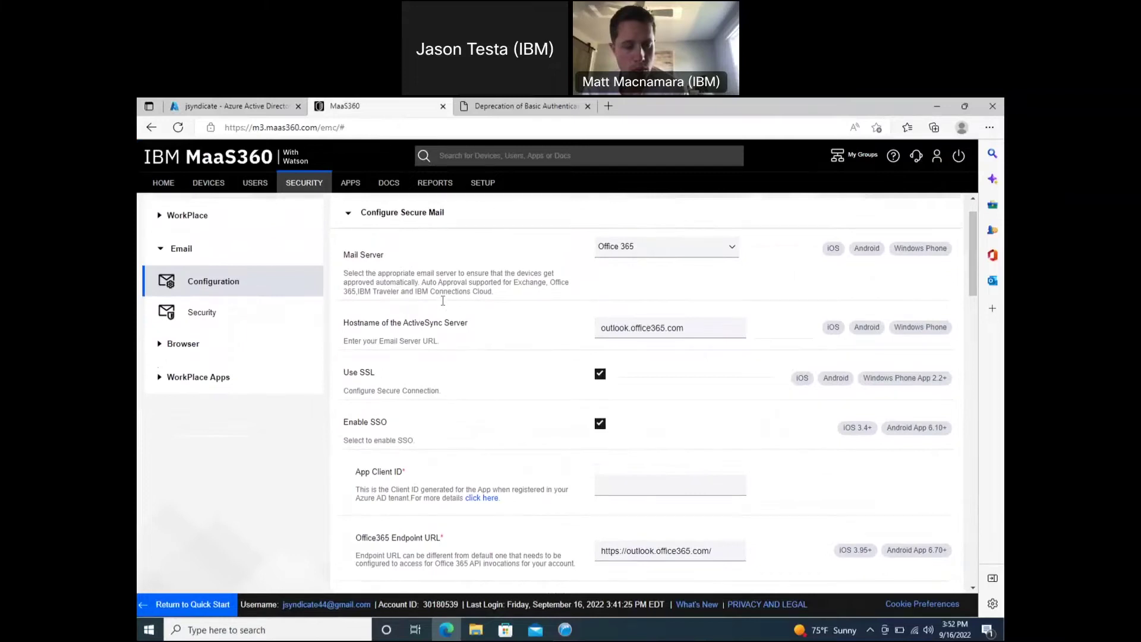
pyautogui.scroll(1, 441, 301)
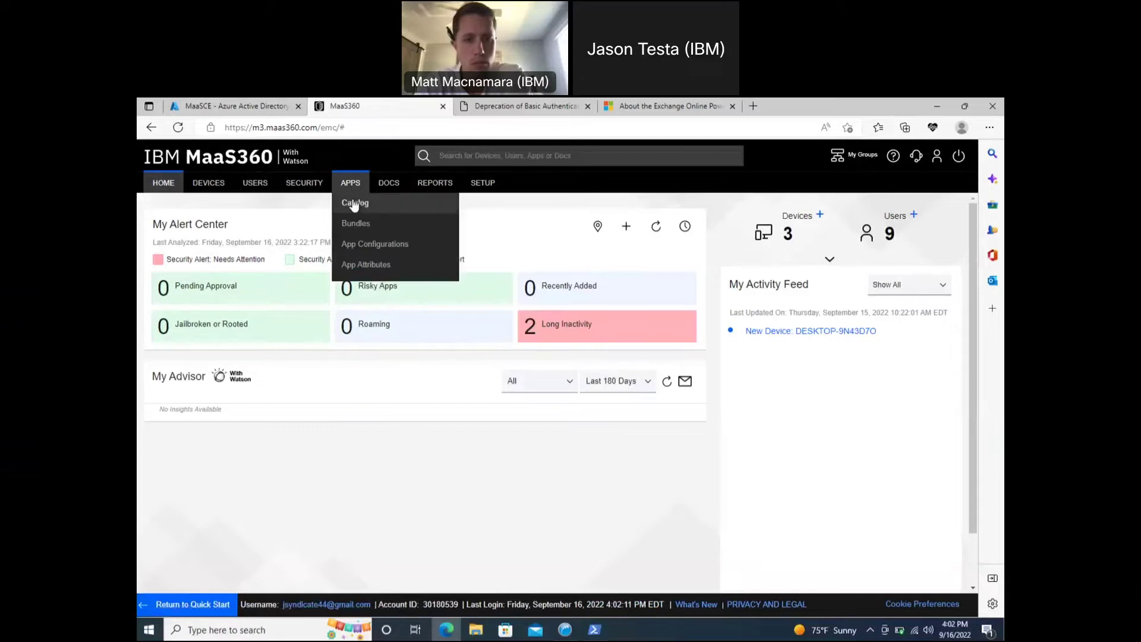
# Open the iOS Microsoft Outlook app from the App Catalog and scroll to its empty App Configurations
pyautogui.click(354, 203)
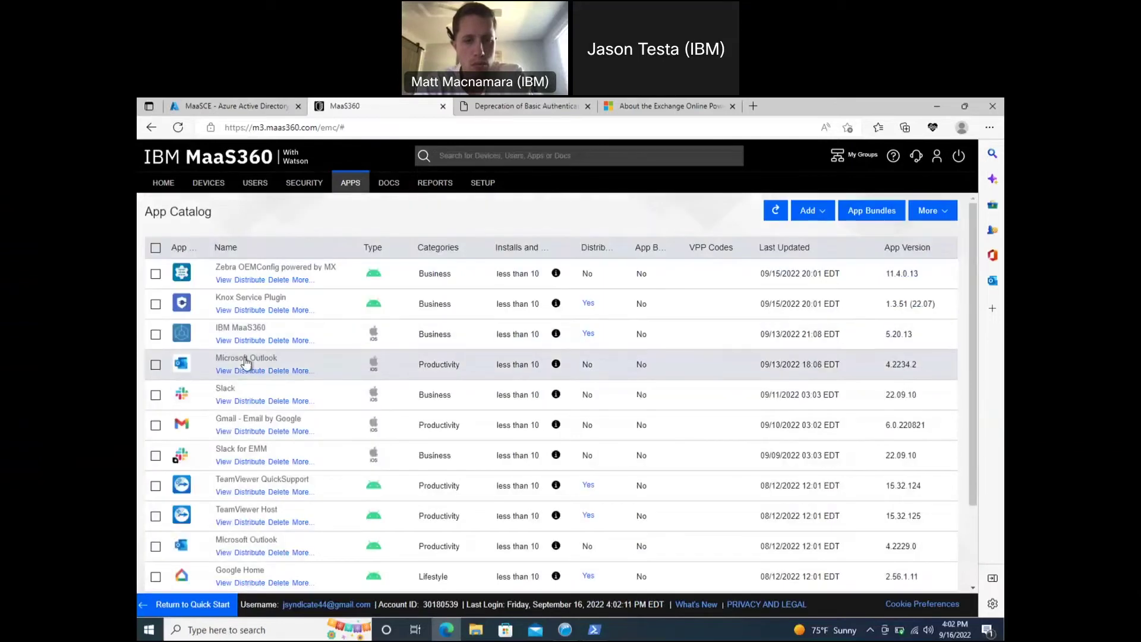
pyautogui.click(224, 371)
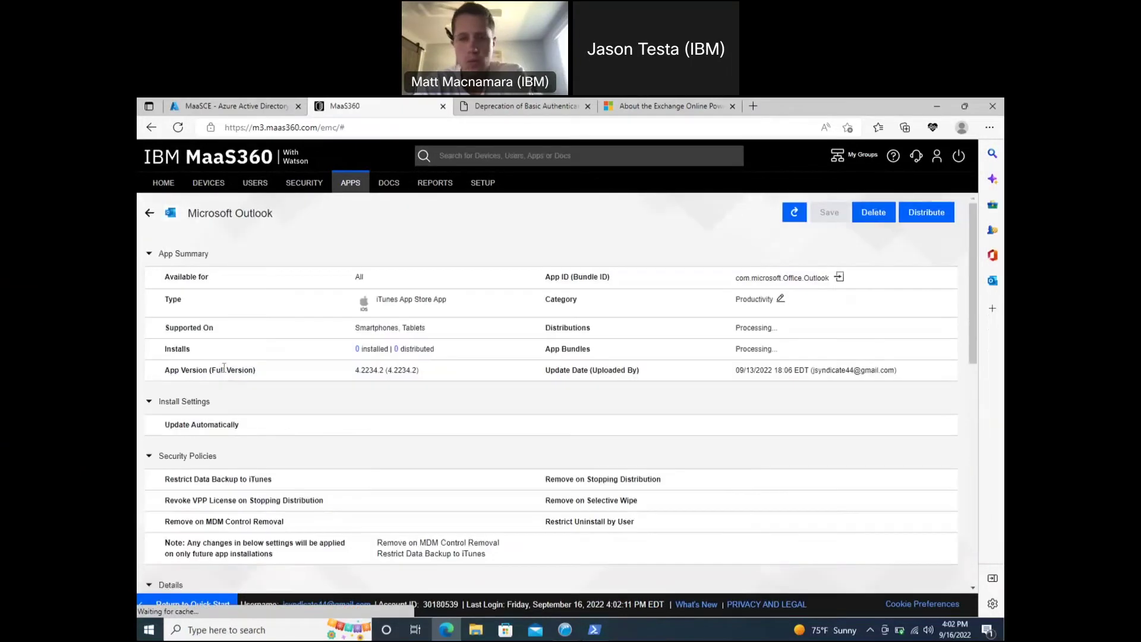
pyautogui.scroll(-15, 397, 429)
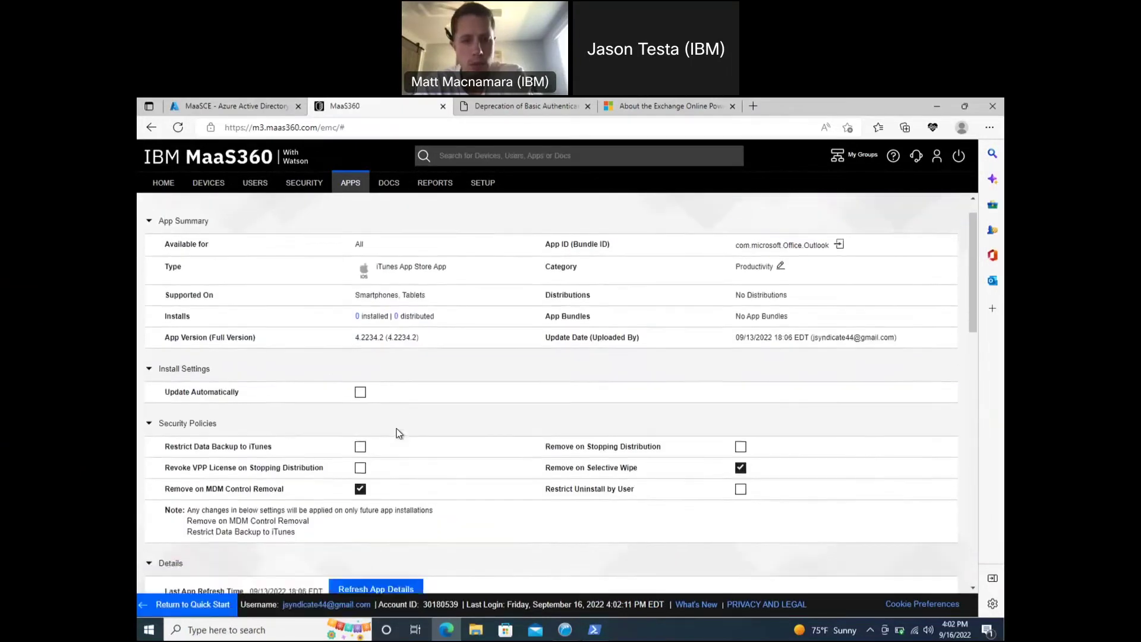
pyautogui.scroll(-6, 397, 432)
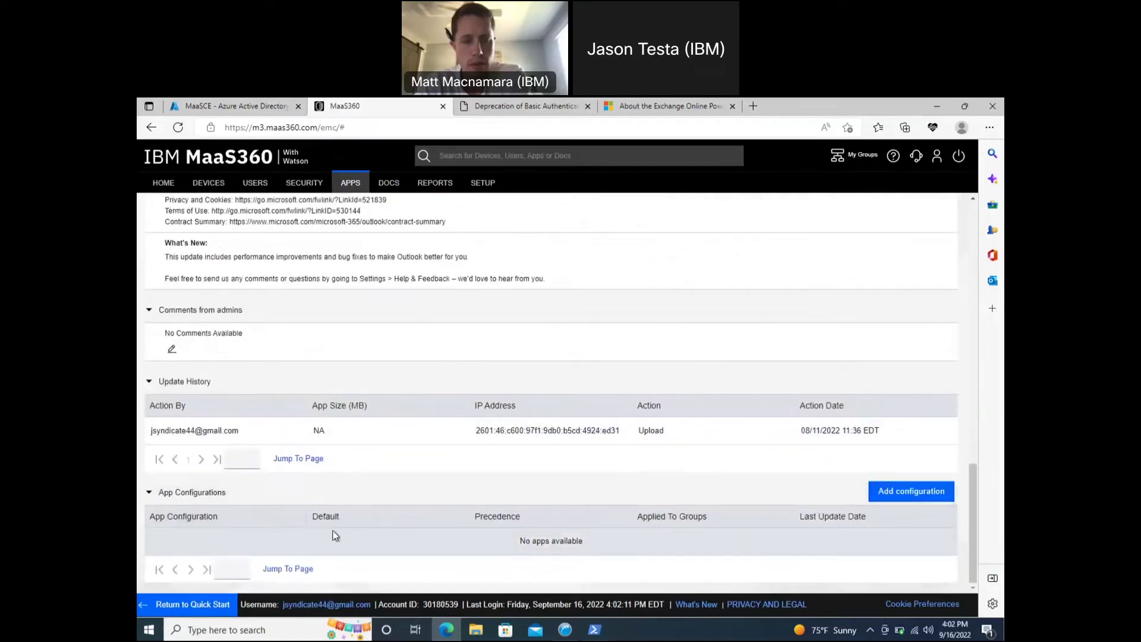
# Add a new Outlook app configuration with Account Type 'Office 365 or Hybrid (Modern Authentication)'
pyautogui.click(896, 493)
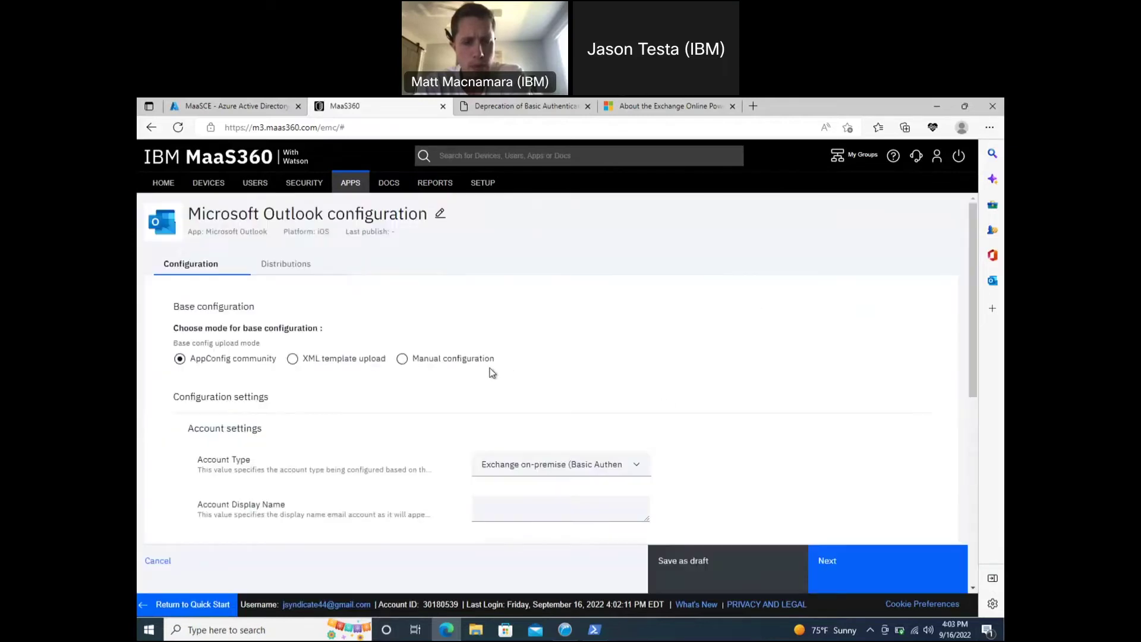
pyautogui.scroll(-1, 467, 385)
pyautogui.scroll(-1, 467, 386)
pyautogui.scroll(-1, 467, 387)
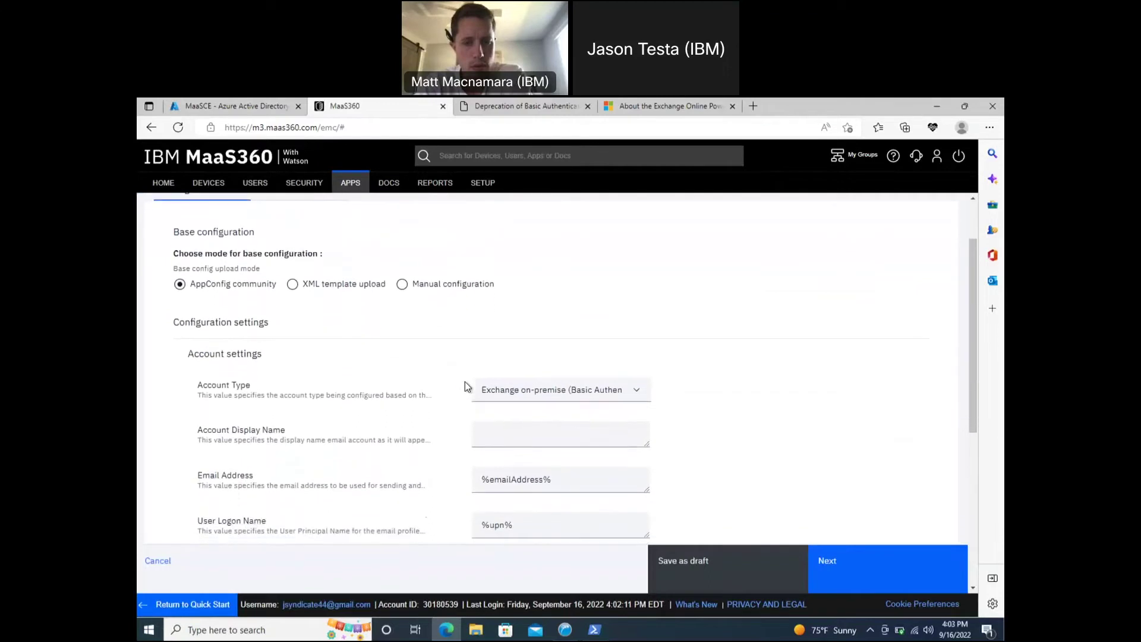
pyautogui.scroll(-1, 465, 381)
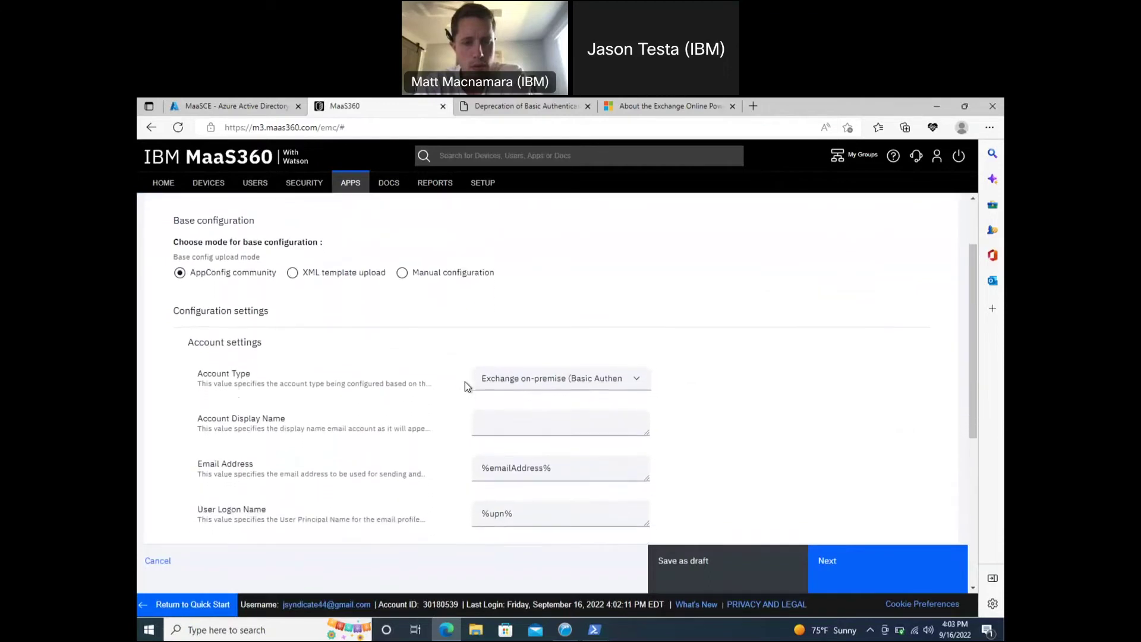
pyautogui.click(548, 385)
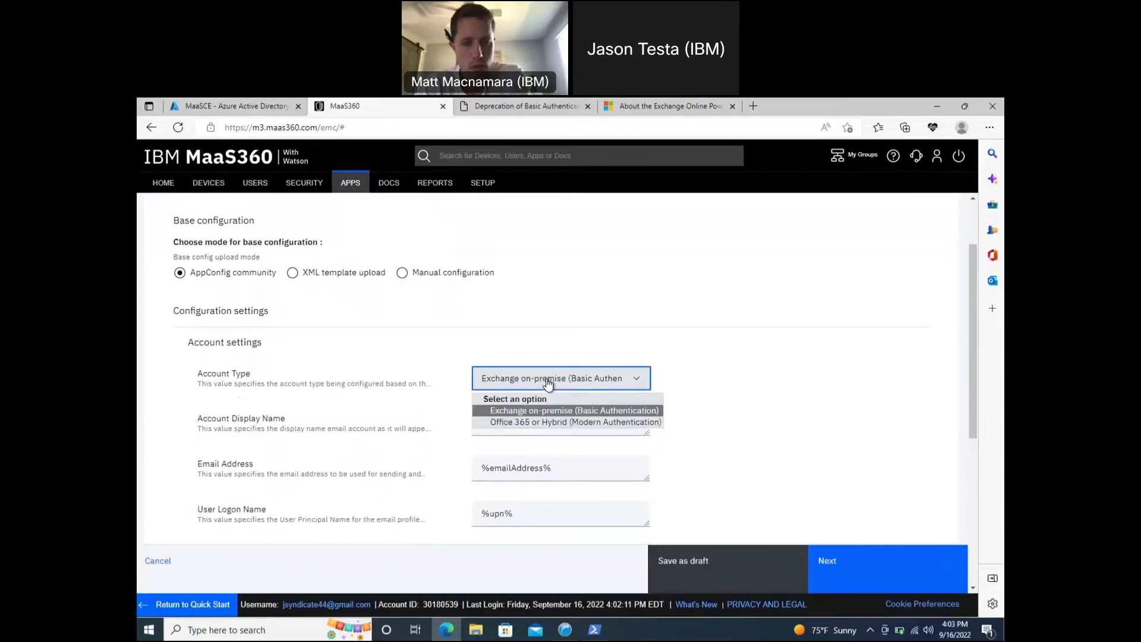
pyautogui.click(459, 379)
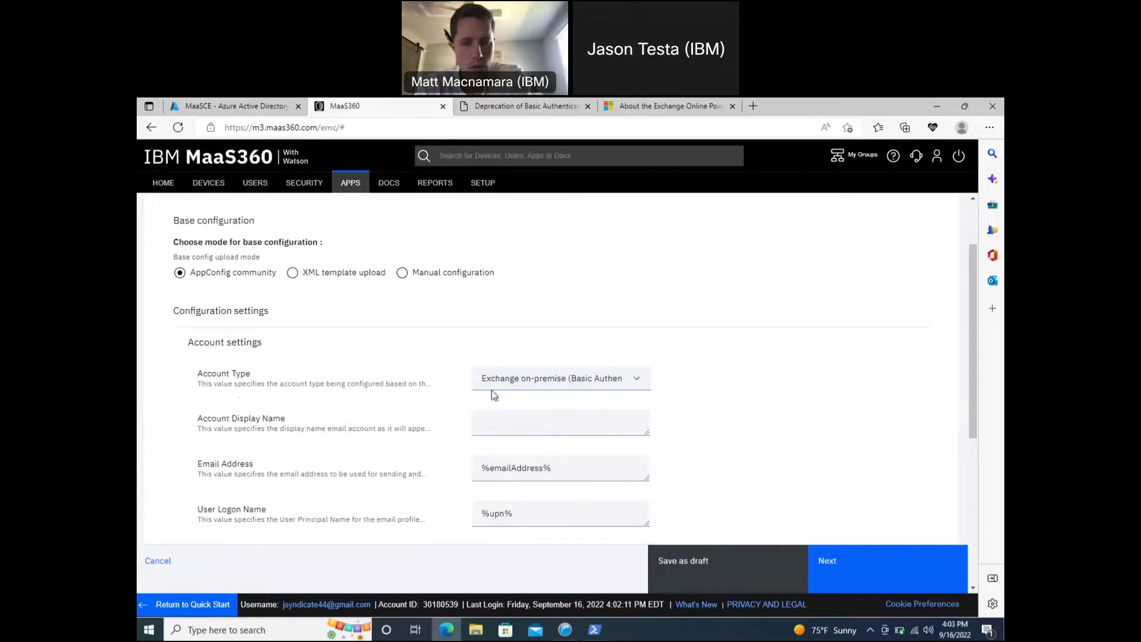
pyautogui.click(532, 383)
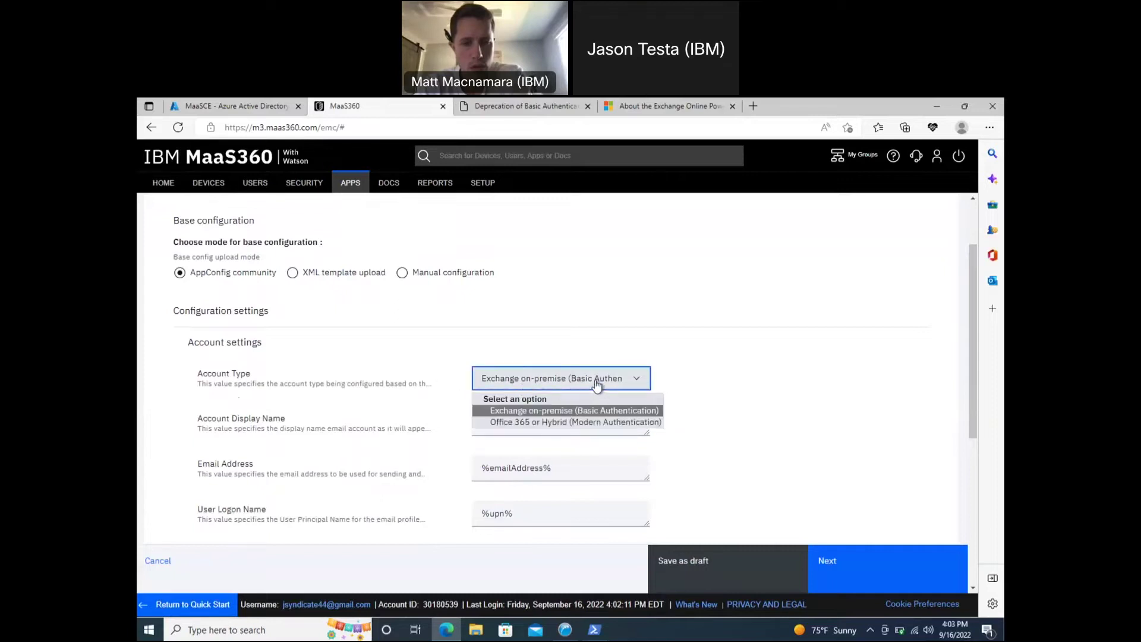
pyautogui.click(600, 427)
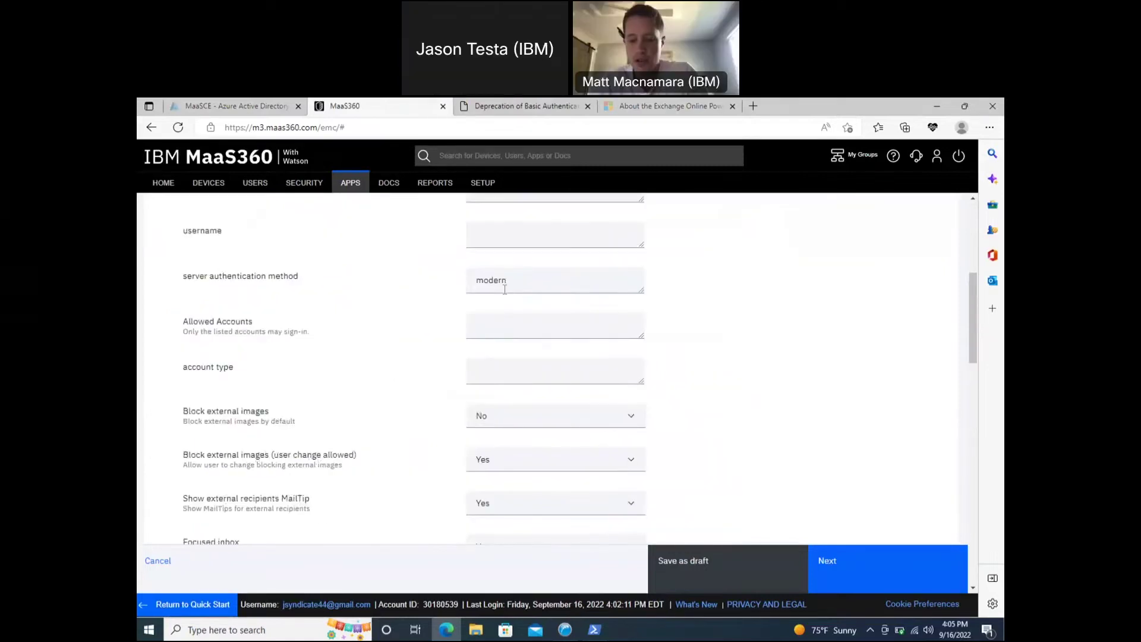
# Clear the 'modern' value from the server authentication method field
pyautogui.scroll(1, 701, 313)
pyautogui.doubleClick(469, 296)
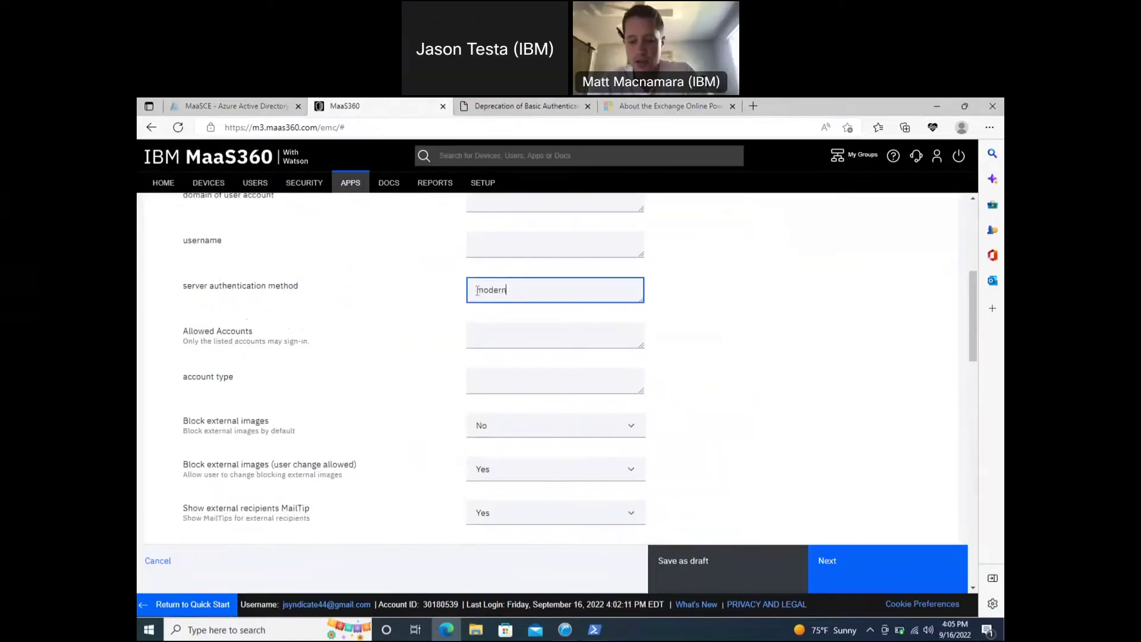
pyautogui.press('BackSpace')
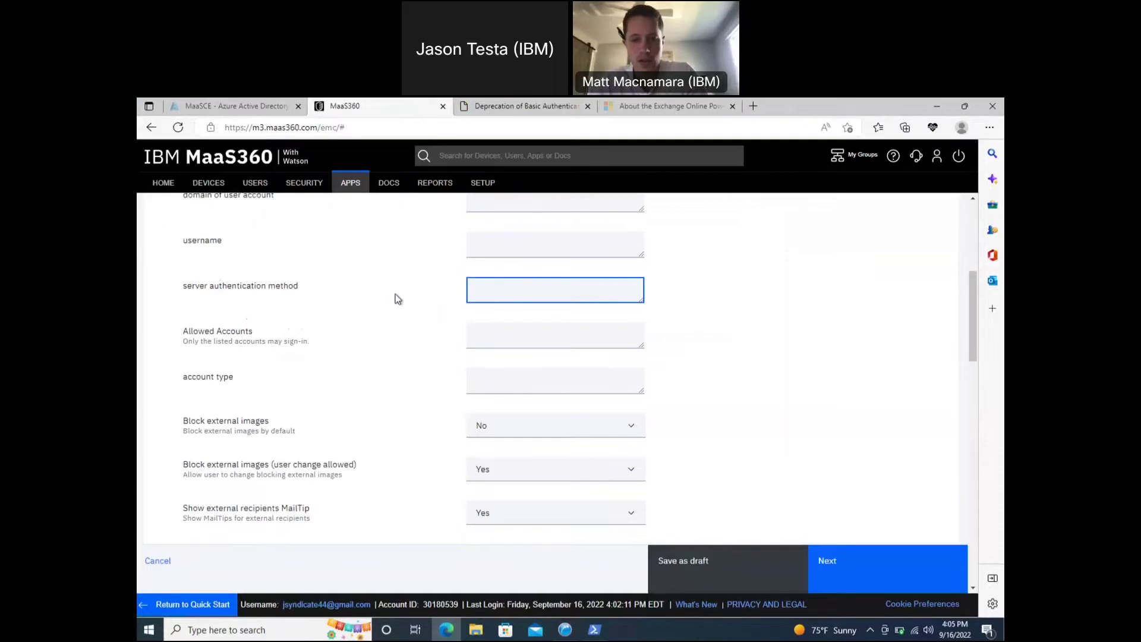
pyautogui.scroll(3, 395, 299)
pyautogui.scroll(2, 397, 298)
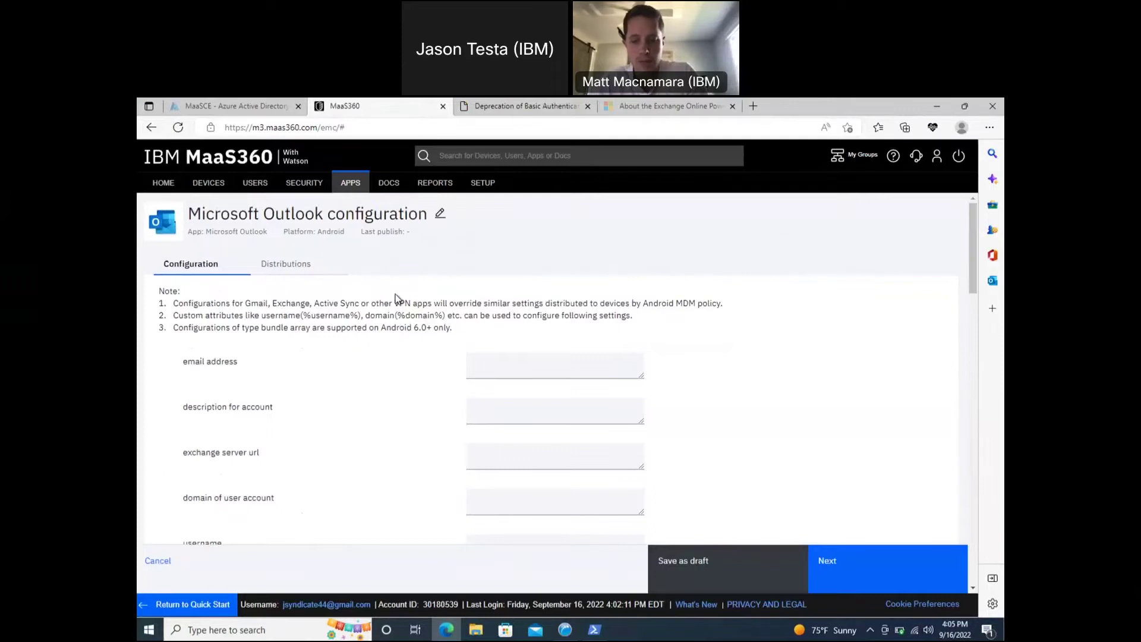
pyautogui.scroll(-2, 398, 298)
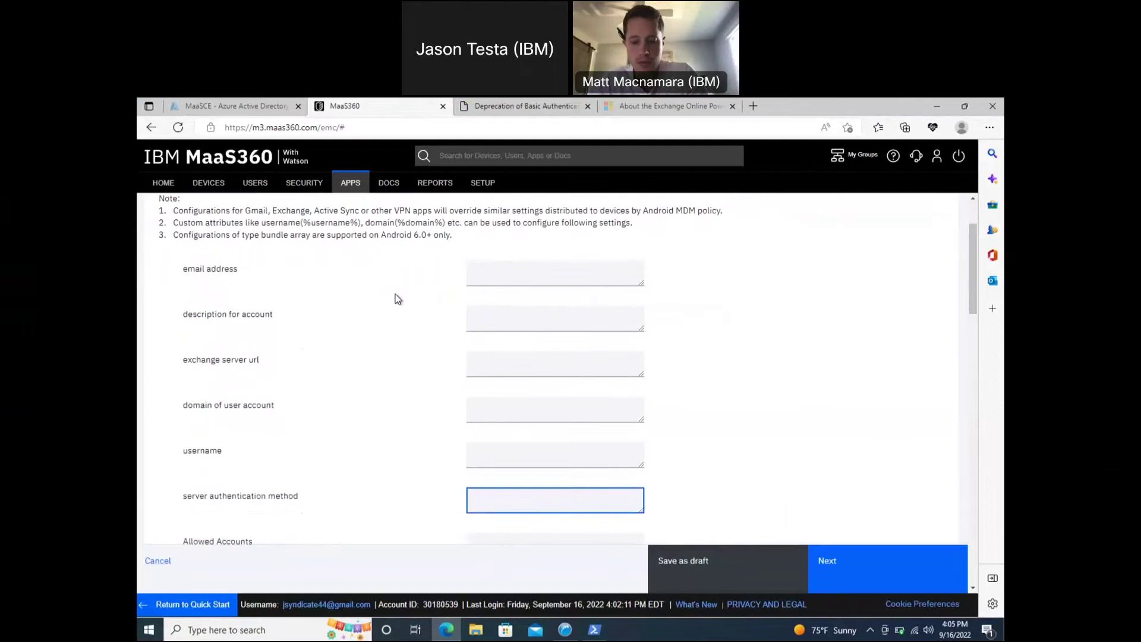
pyautogui.scroll(-1, 397, 299)
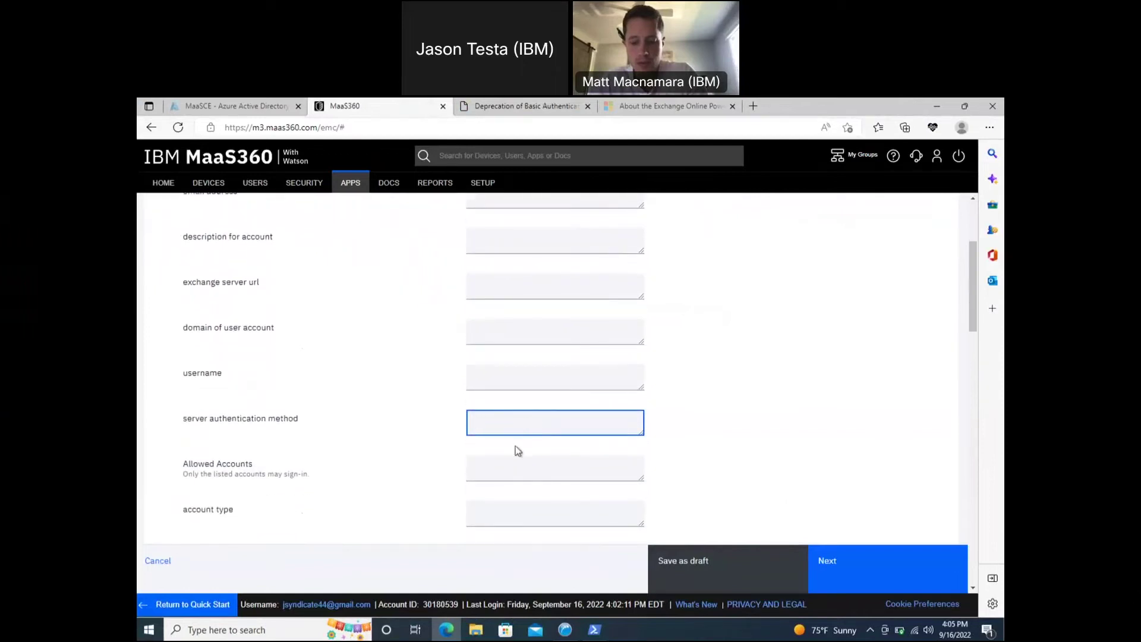
# Enter ModernAuth as the account type value in the Android Outlook configuration
pyautogui.click(514, 503)
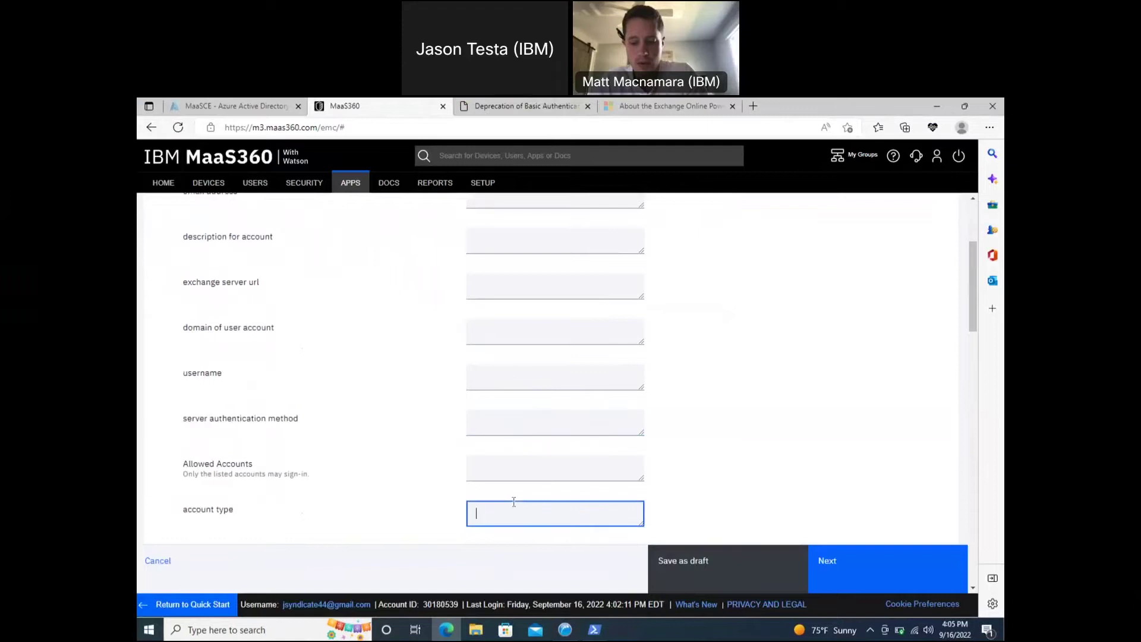
pyautogui.scroll(-1, 513, 503)
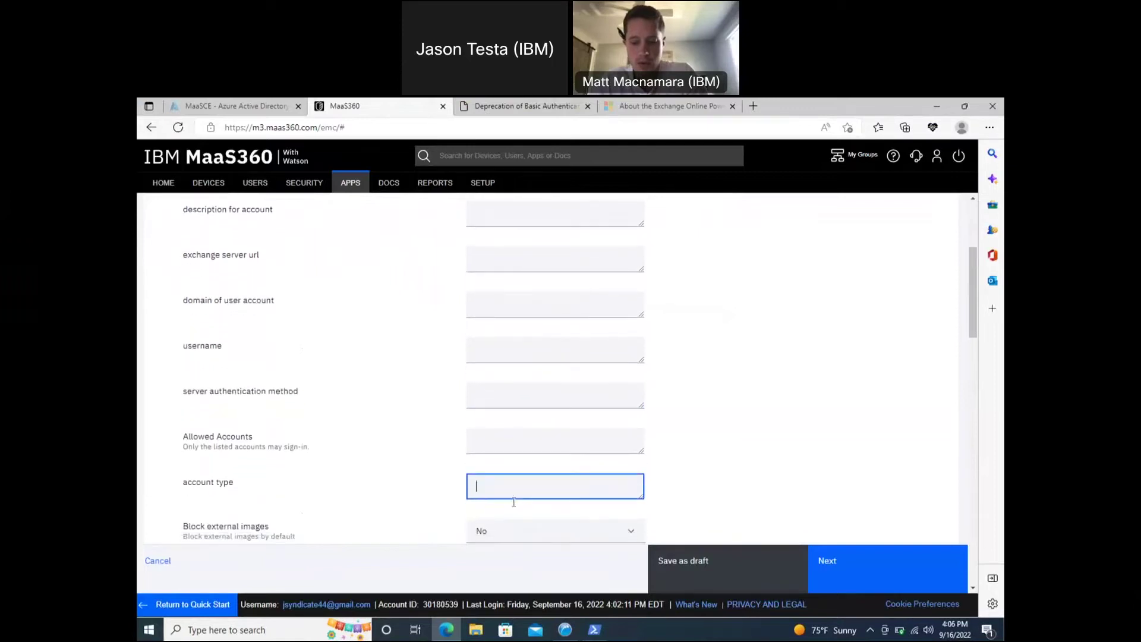
pyautogui.write('ModernAuth')
pyautogui.click(775, 468)
pyautogui.scroll(-1, 775, 468)
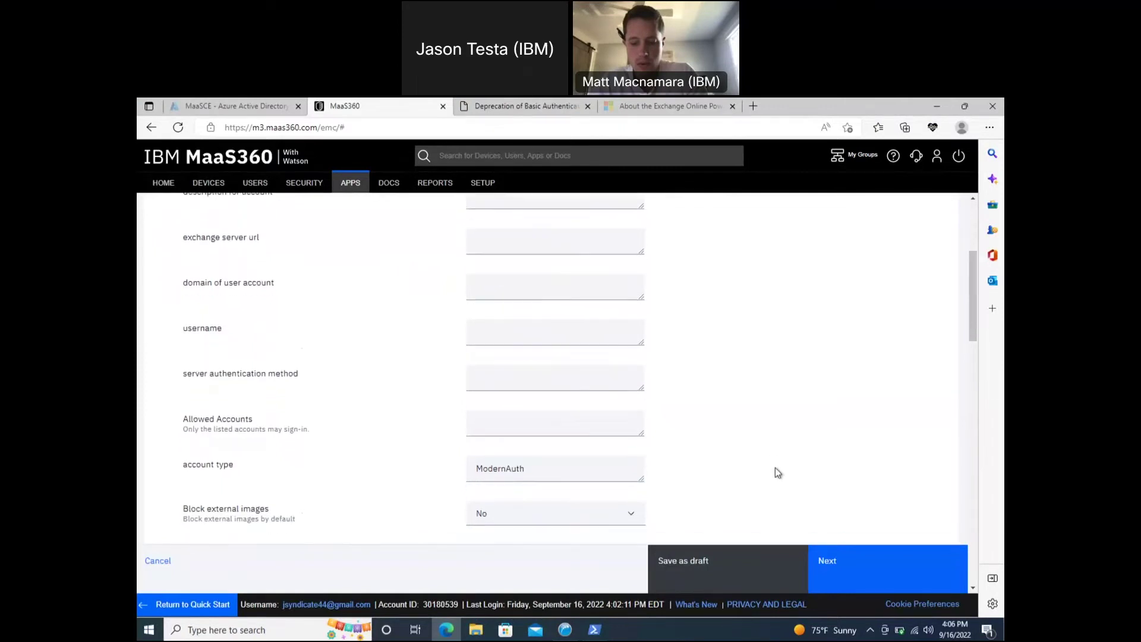
pyautogui.scroll(-3, 775, 467)
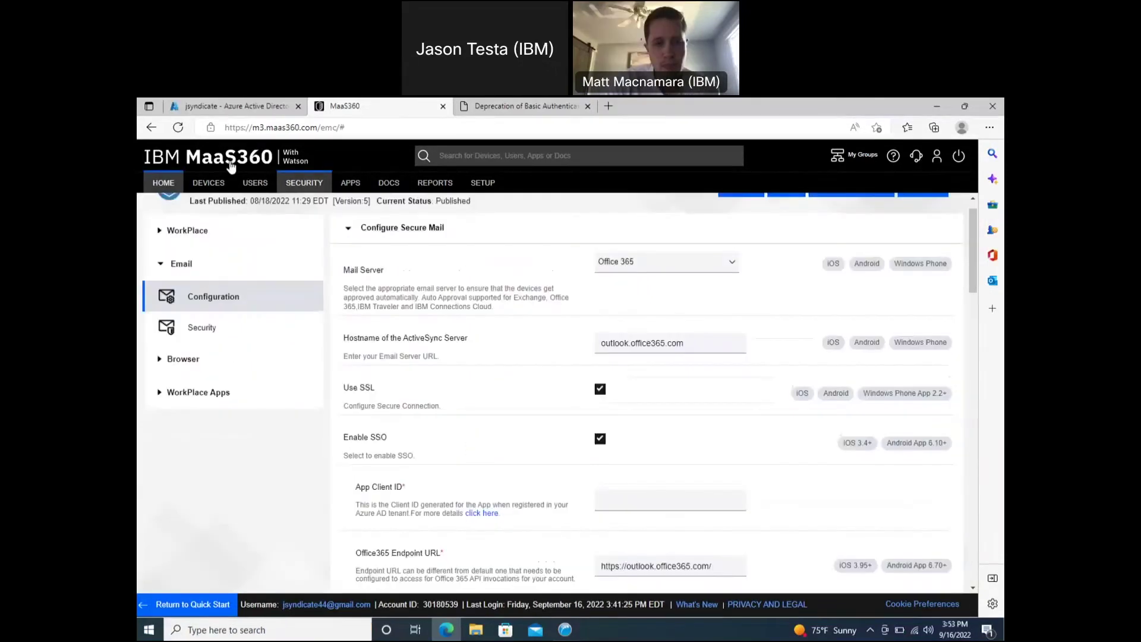
# Return to MaaS360 home, switch to the Basic Authentication deprecation article, and dismiss its survey
pyautogui.click(230, 166)
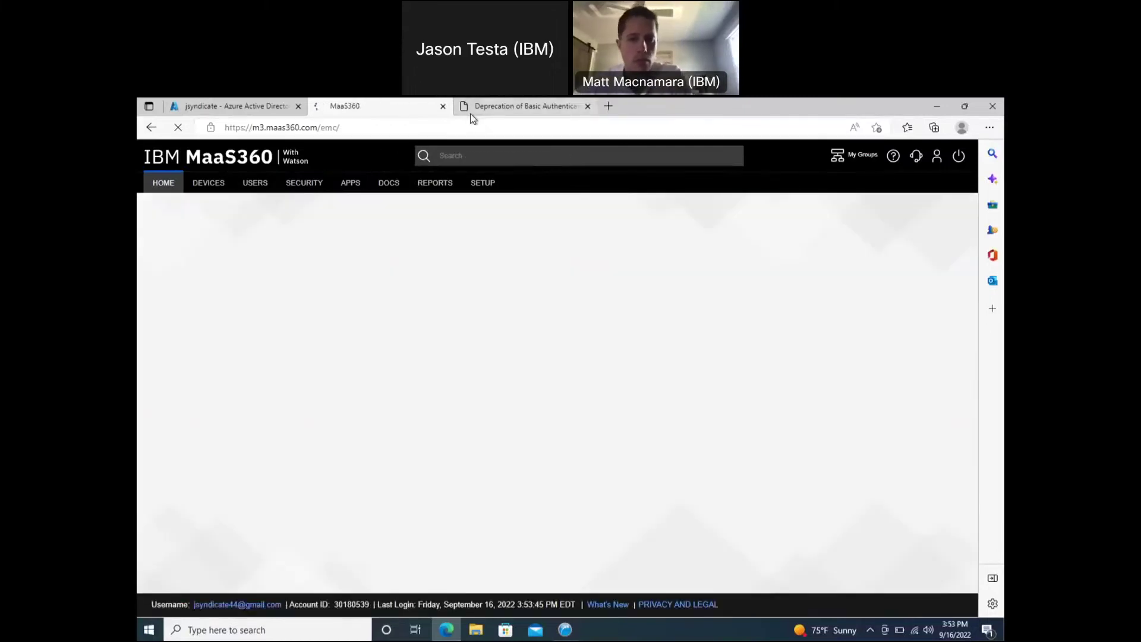
pyautogui.click(471, 113)
pyautogui.click(606, 537)
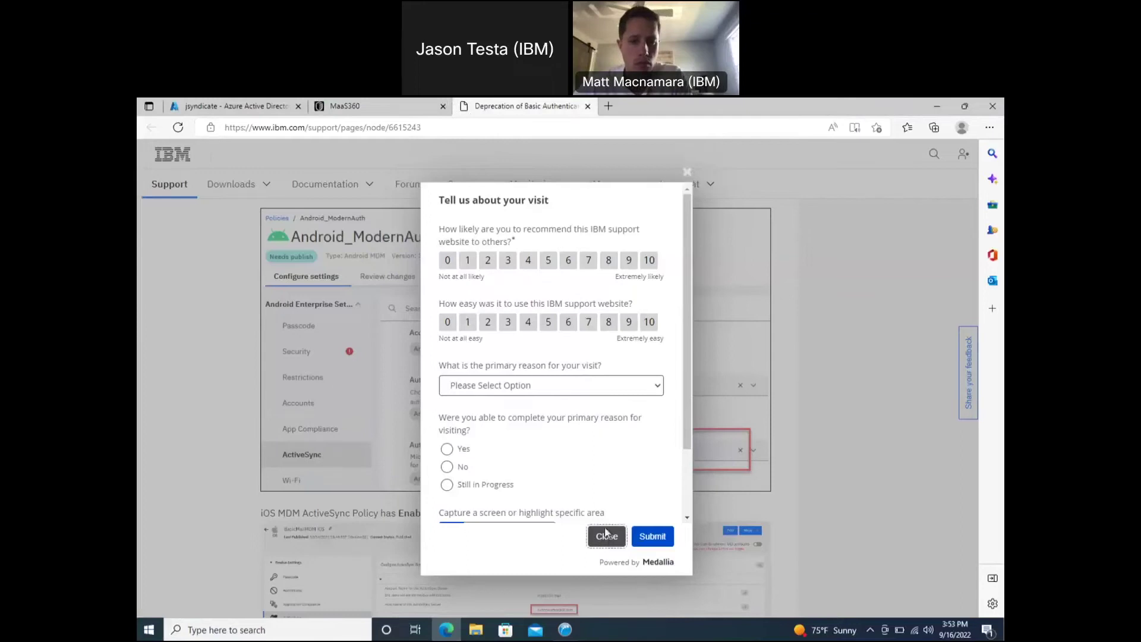
# Scroll the article down to the Cloud Extender section on Exchange ActiveSync 2.106.650 modules
pyautogui.scroll(-3, 626, 462)
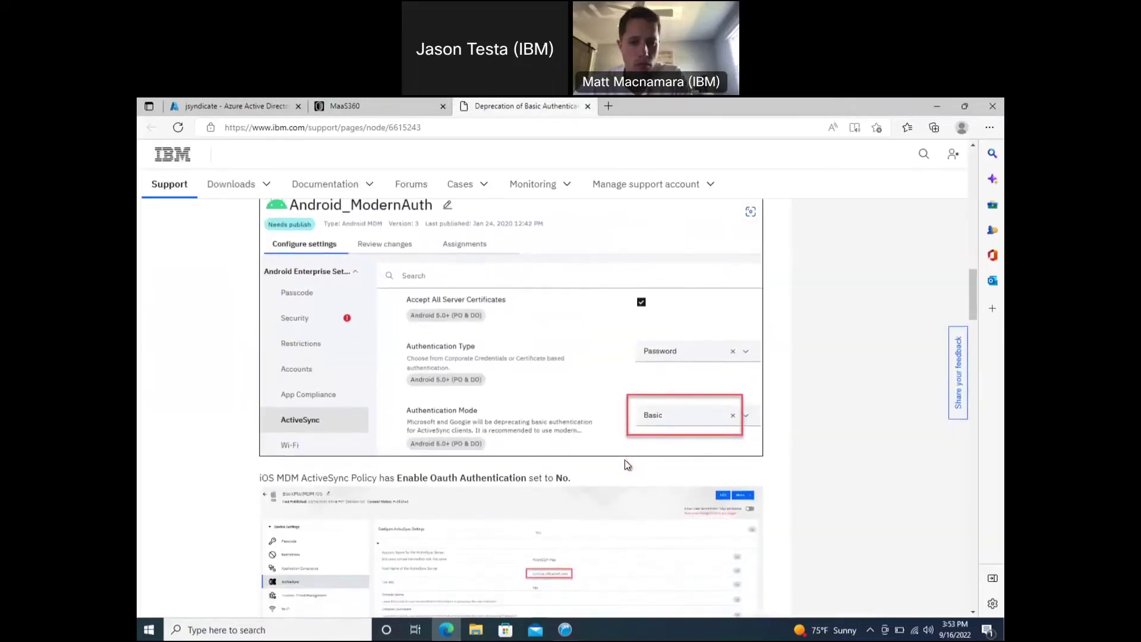
pyautogui.scroll(-5, 625, 464)
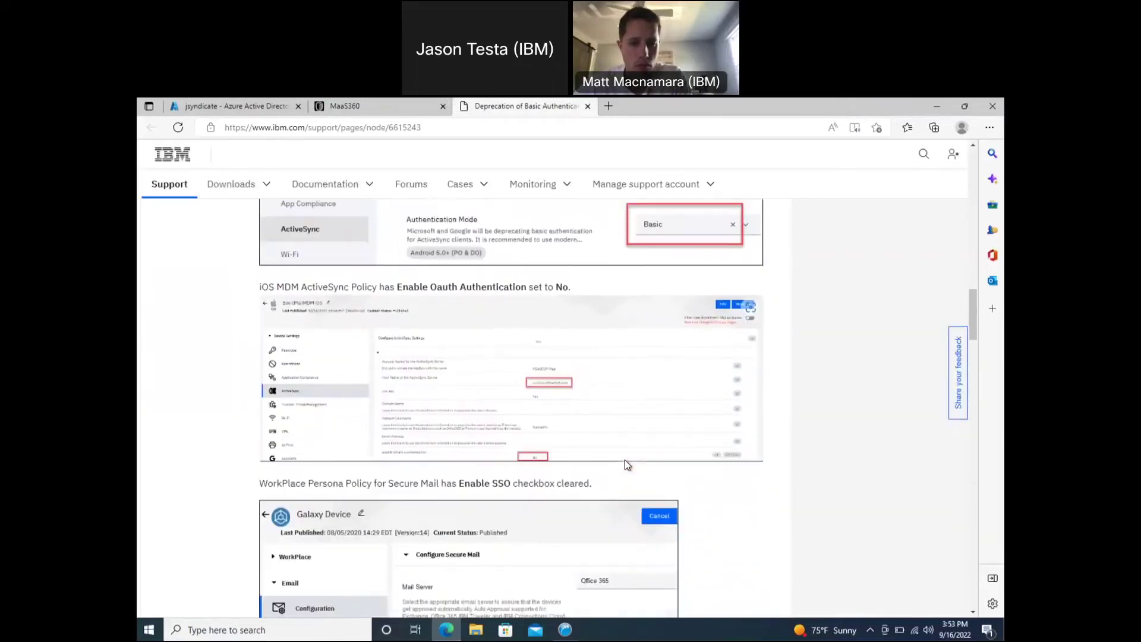
pyautogui.scroll(-3, 626, 464)
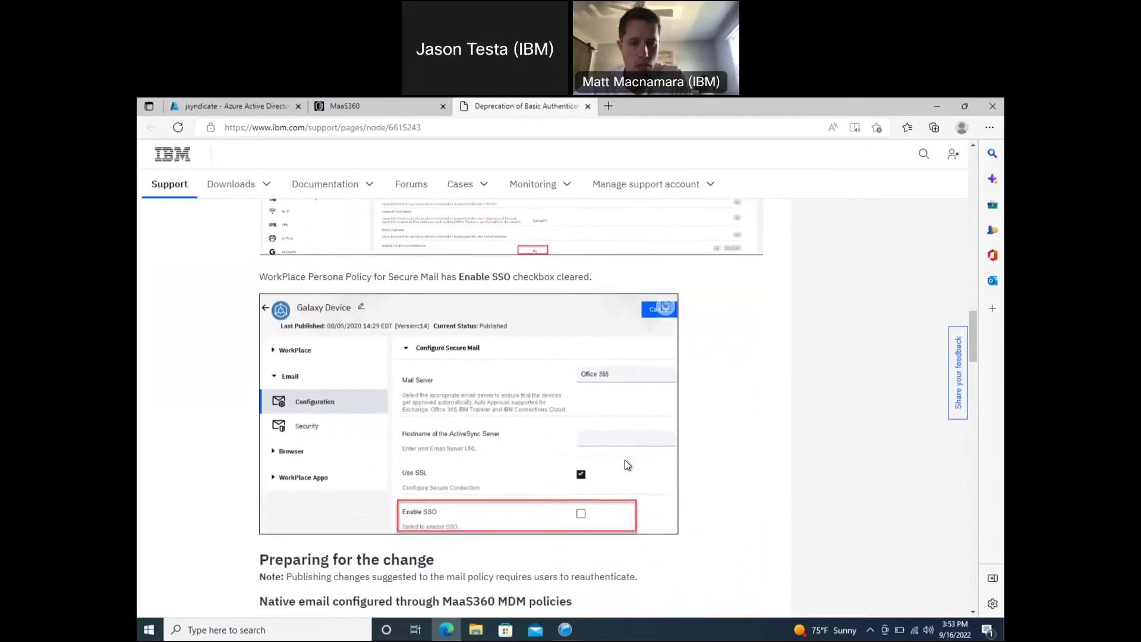
pyautogui.scroll(-4, 625, 464)
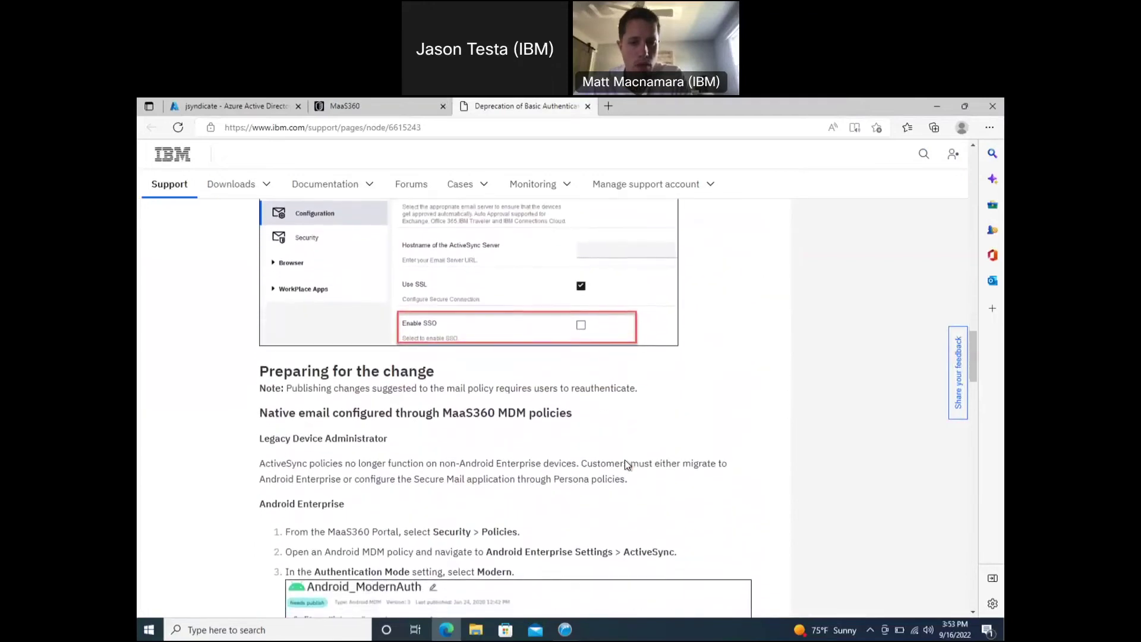
pyautogui.scroll(-7, 626, 463)
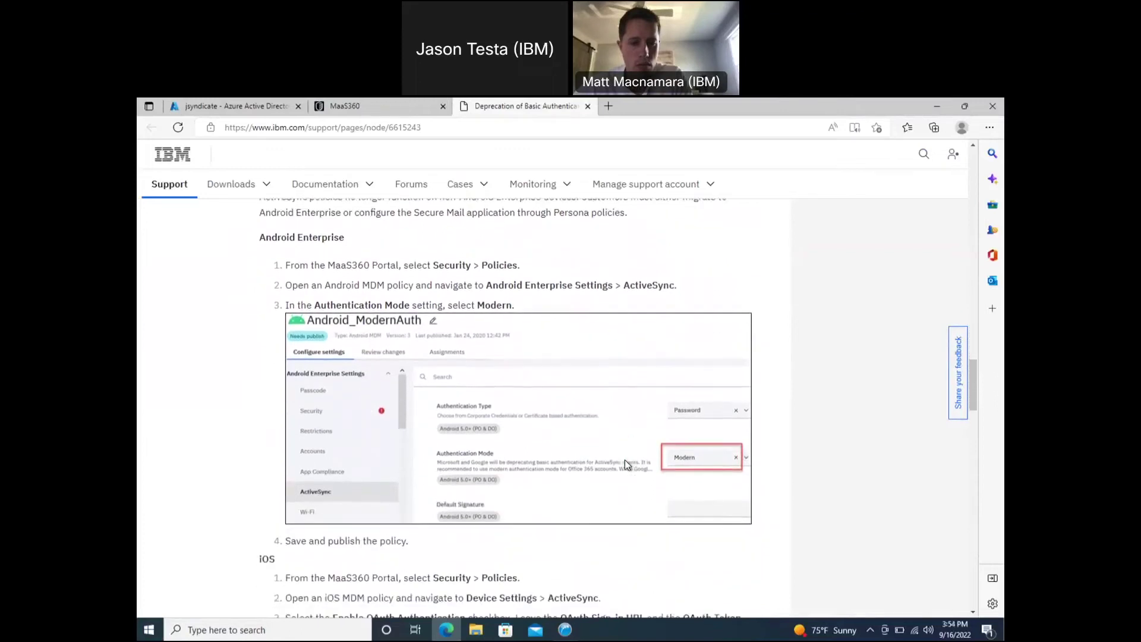
pyautogui.scroll(-4, 627, 465)
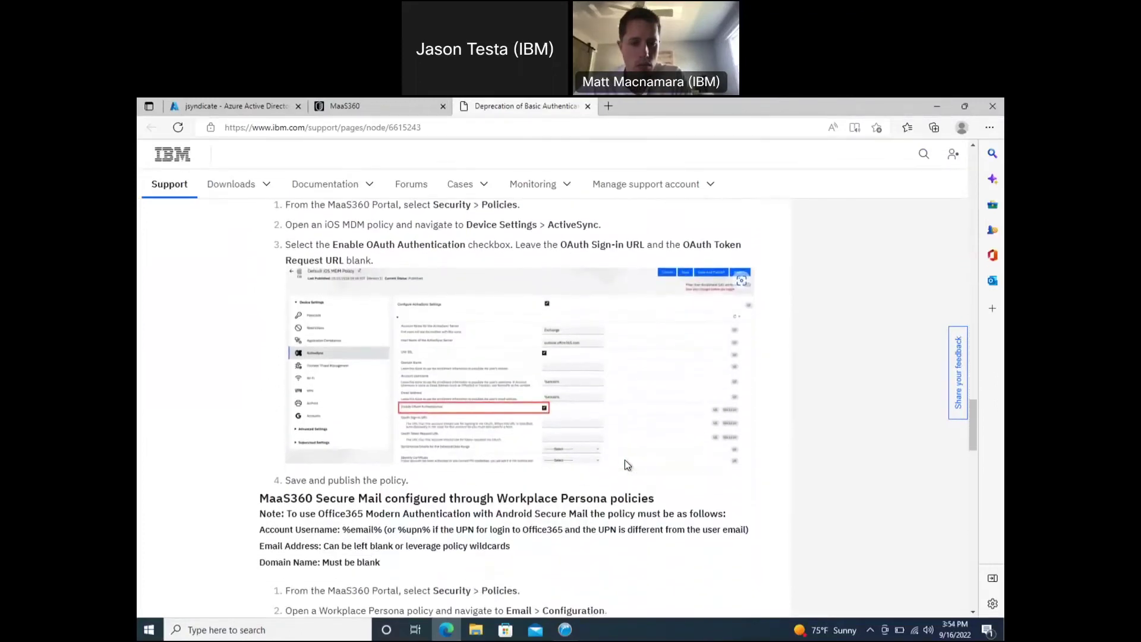
pyautogui.scroll(-6, 627, 465)
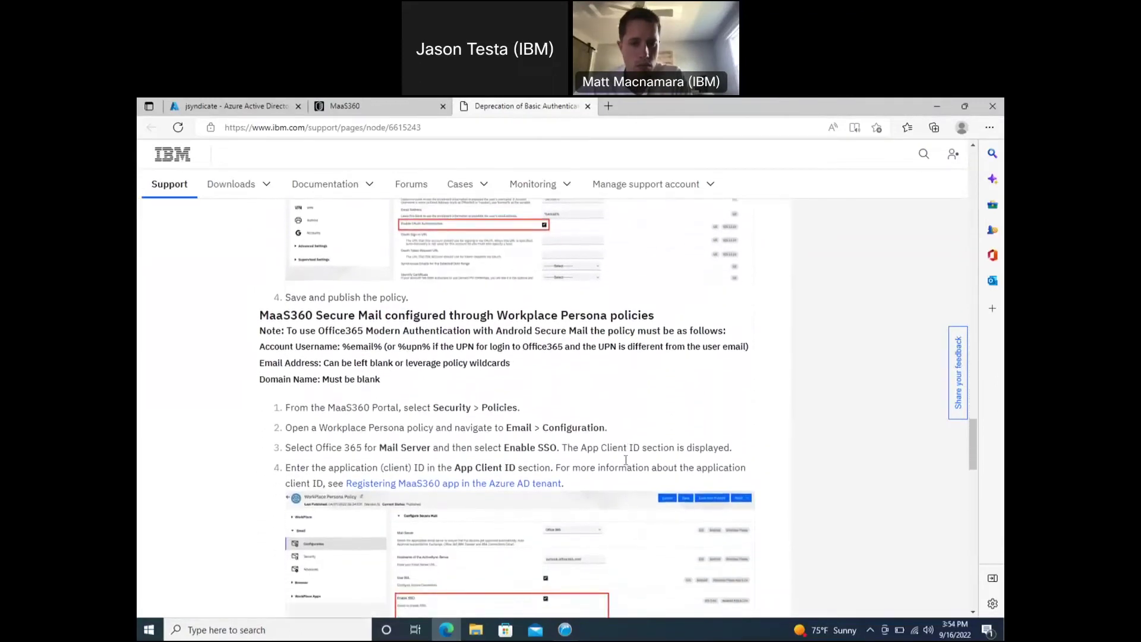
pyautogui.scroll(-3, 626, 460)
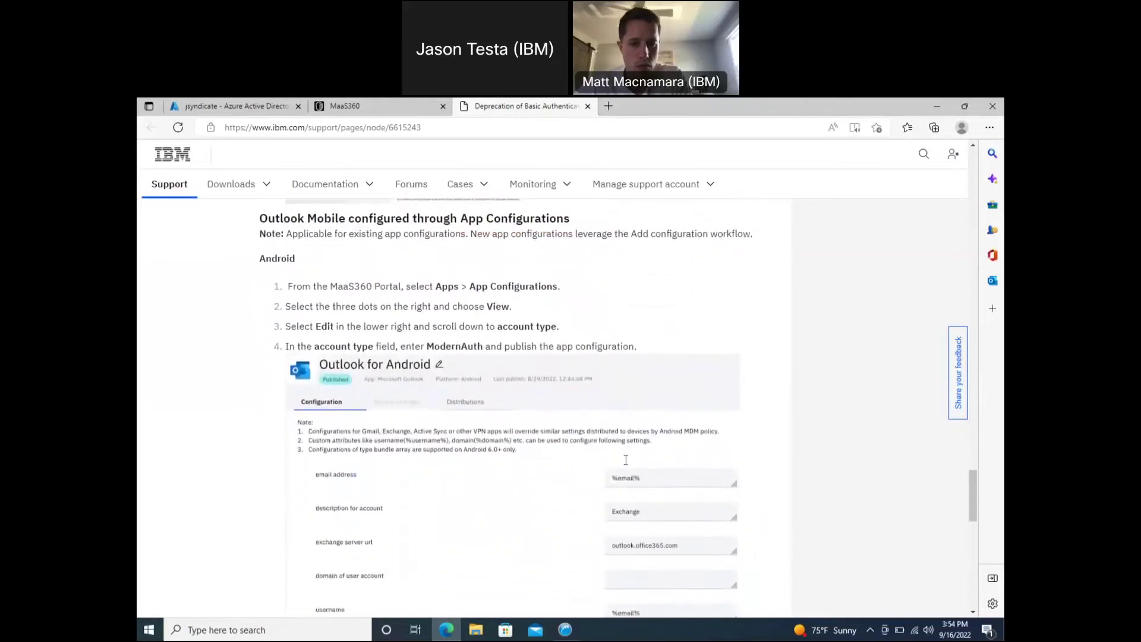
pyautogui.scroll(-2, 626, 460)
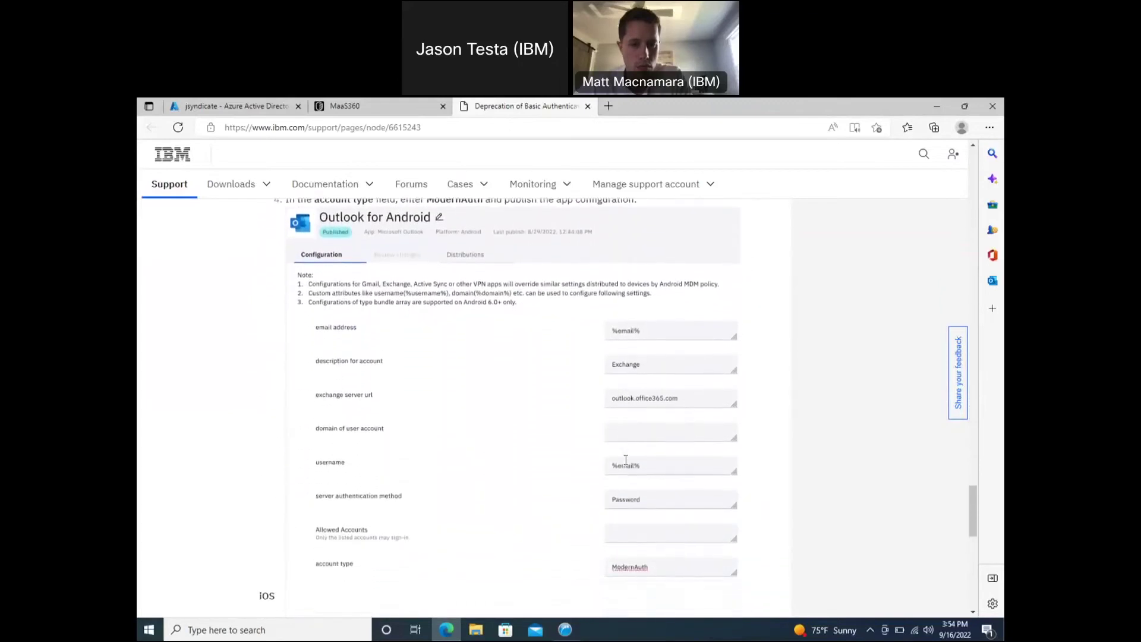
pyautogui.scroll(-3, 625, 464)
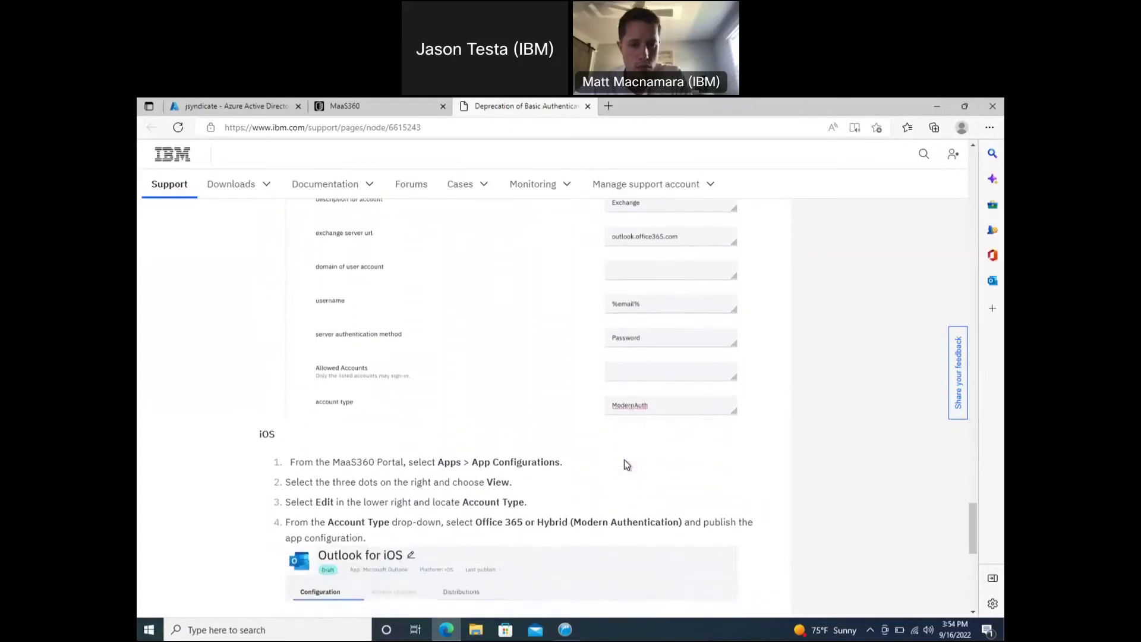
pyautogui.scroll(-4, 626, 465)
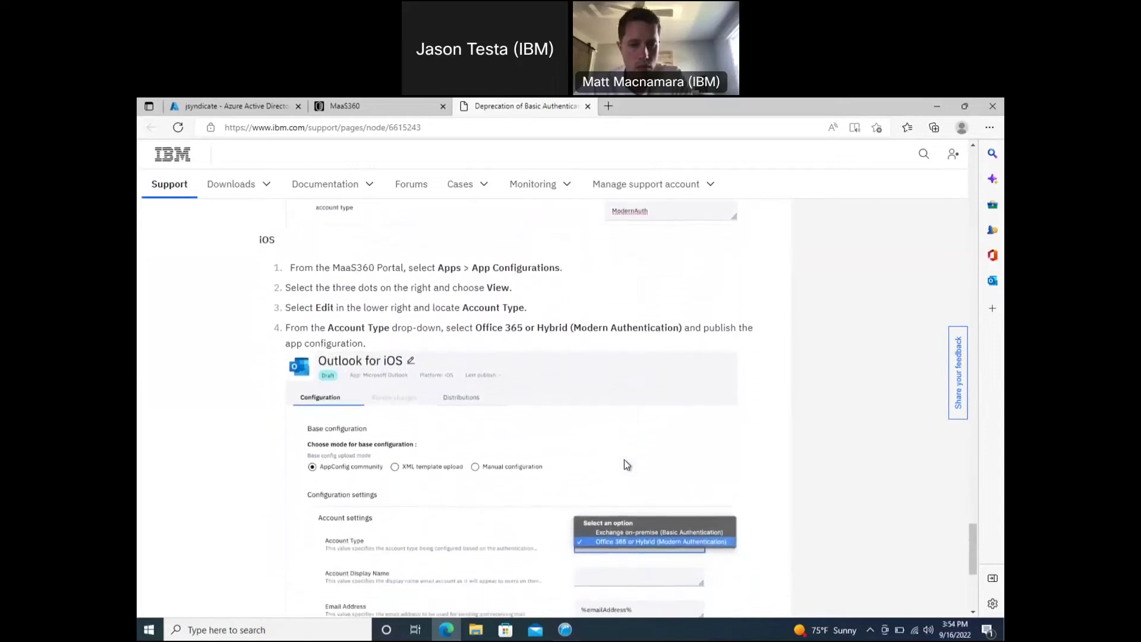
pyautogui.scroll(-2, 626, 465)
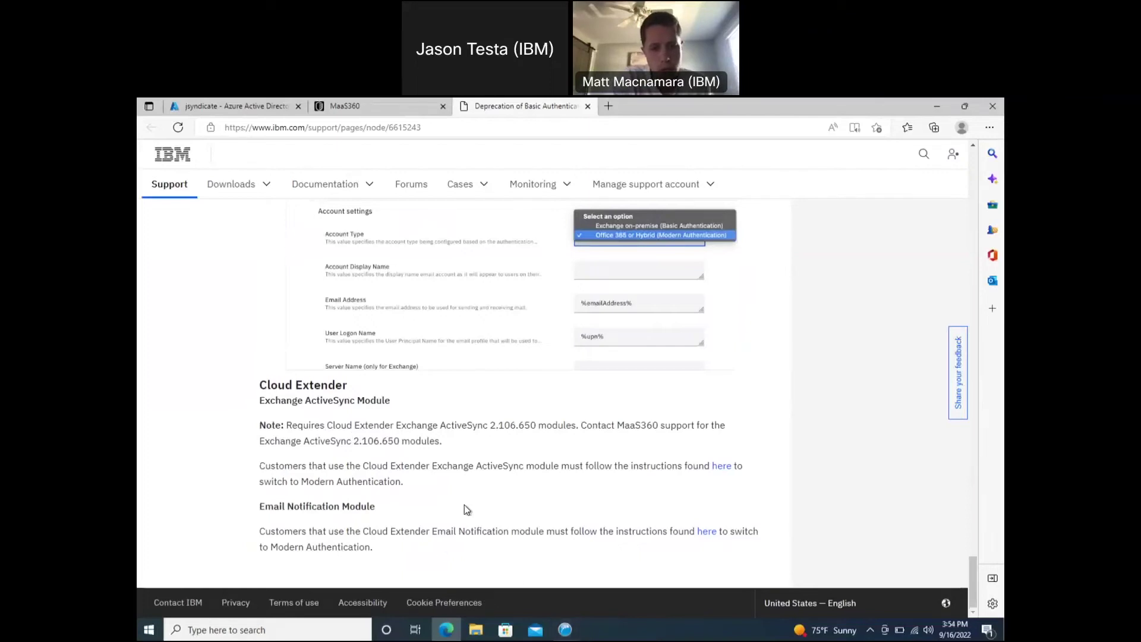
# Edit the Exchange module's Office 365 connection in Cloud Extender, then open the PowerShell modern-auth docs
pyautogui.click(565, 630)
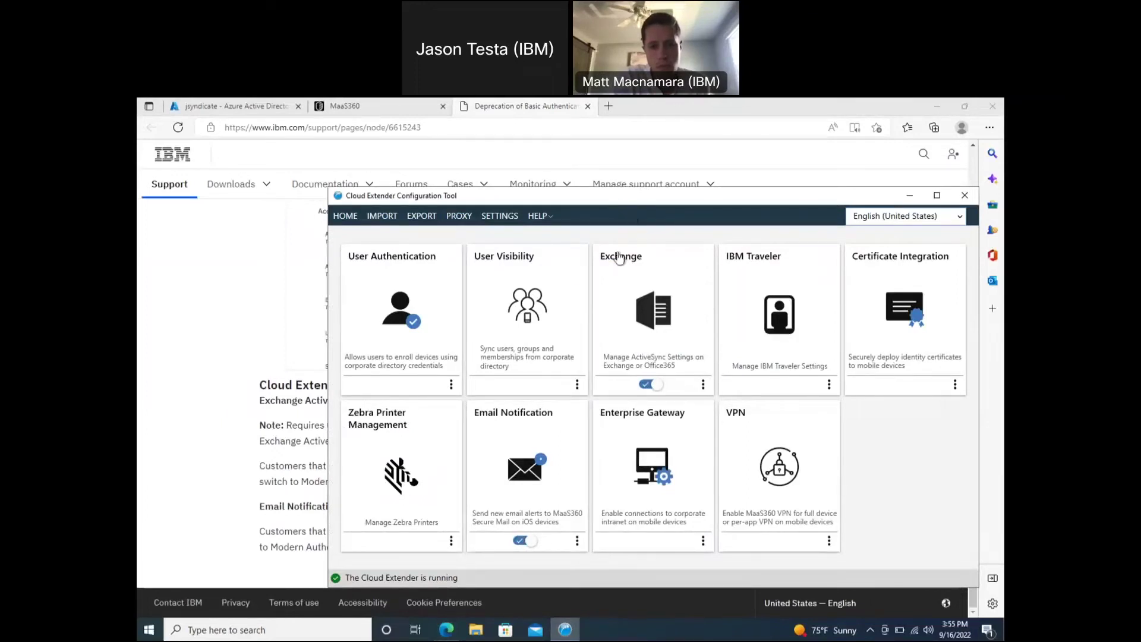
pyautogui.click(636, 303)
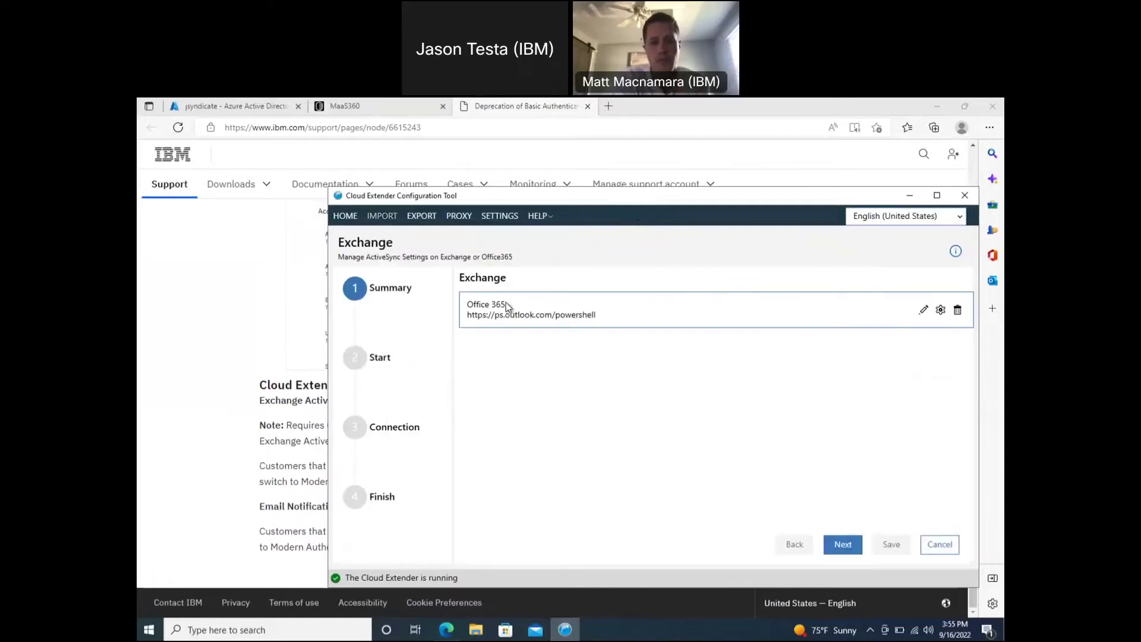
pyautogui.click(923, 310)
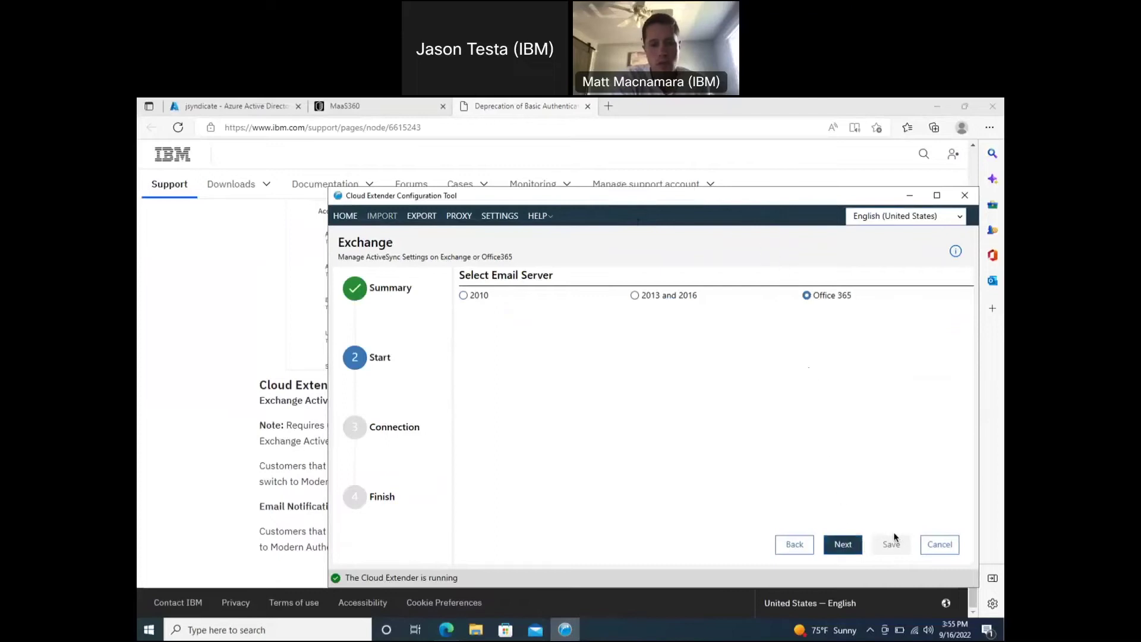
pyautogui.click(841, 551)
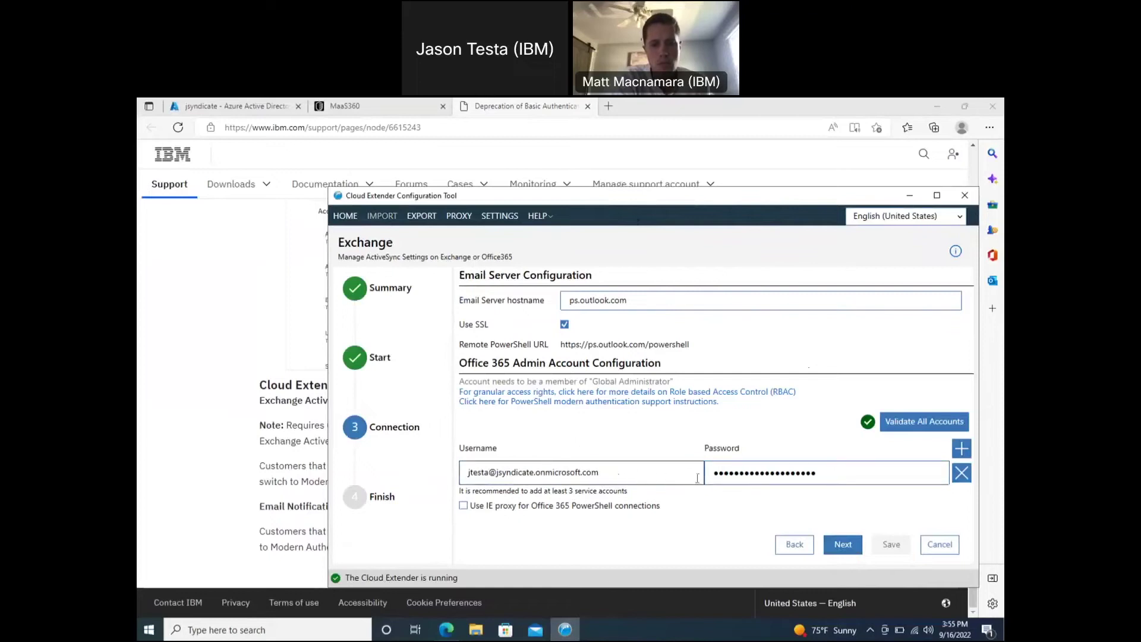
pyautogui.click(579, 412)
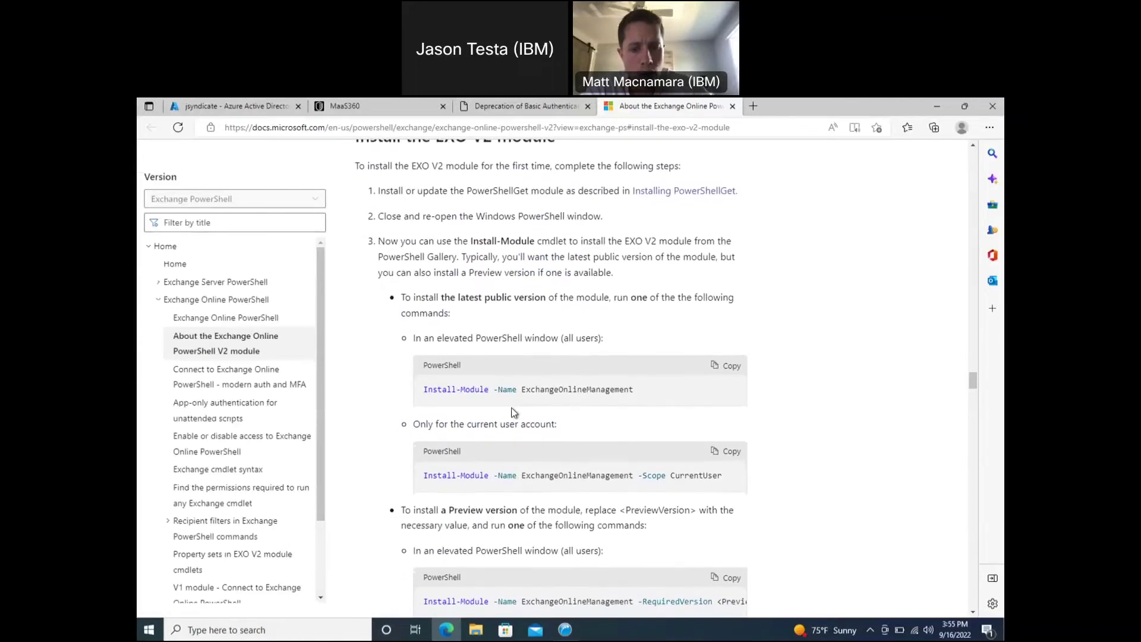
pyautogui.scroll(1, 515, 412)
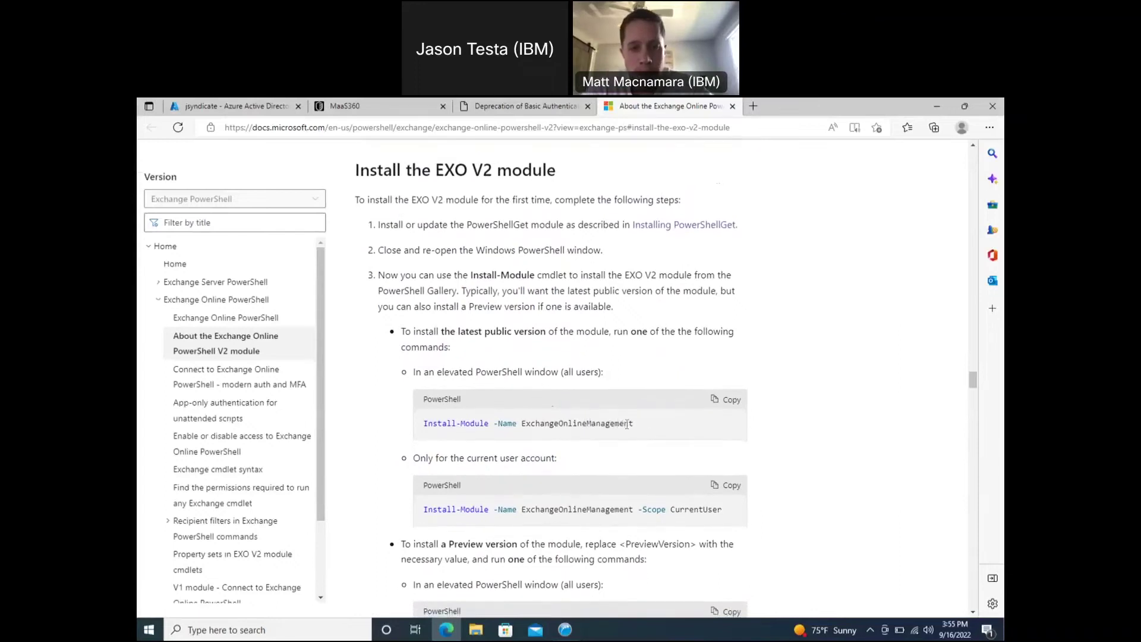
pyautogui.scroll(-2, 618, 426)
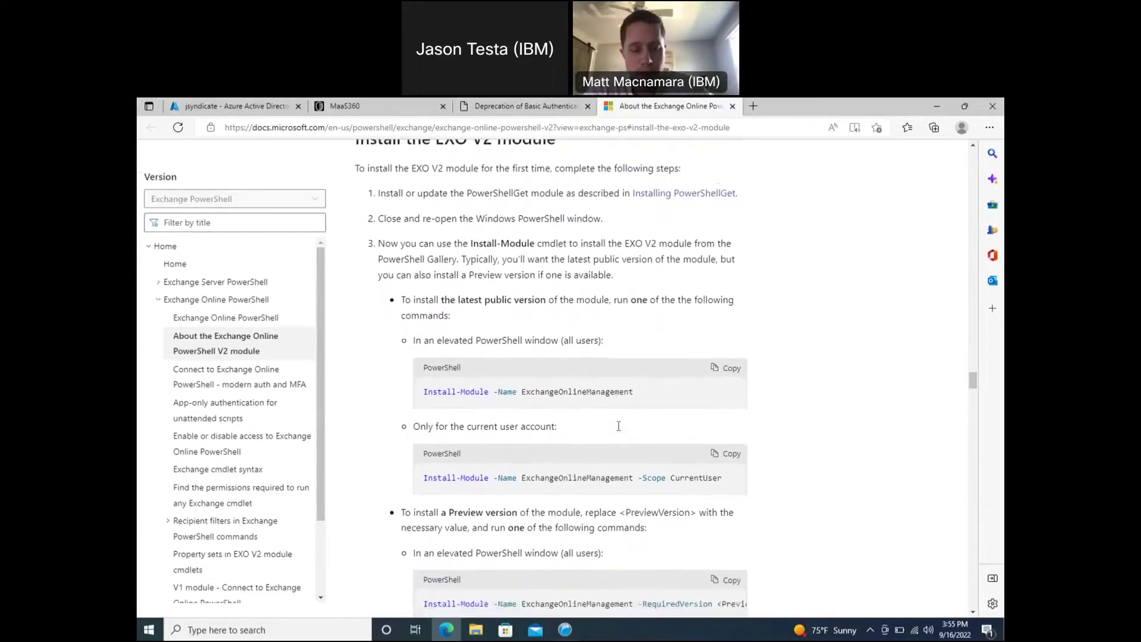
pyautogui.scroll(-3, 619, 426)
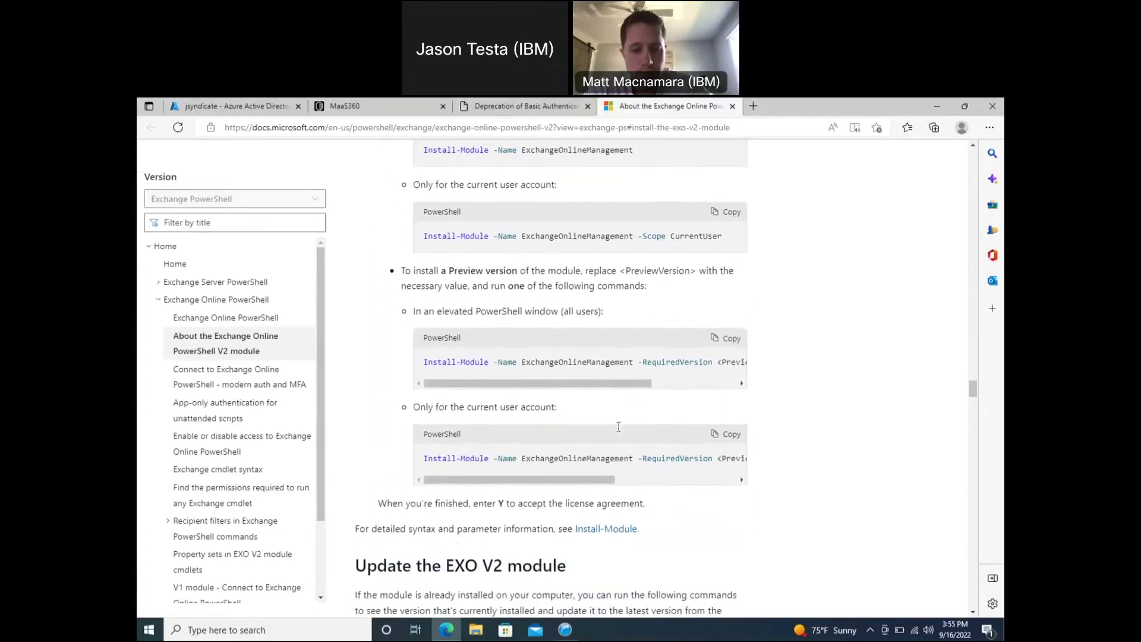
pyautogui.scroll(-1, 542, 578)
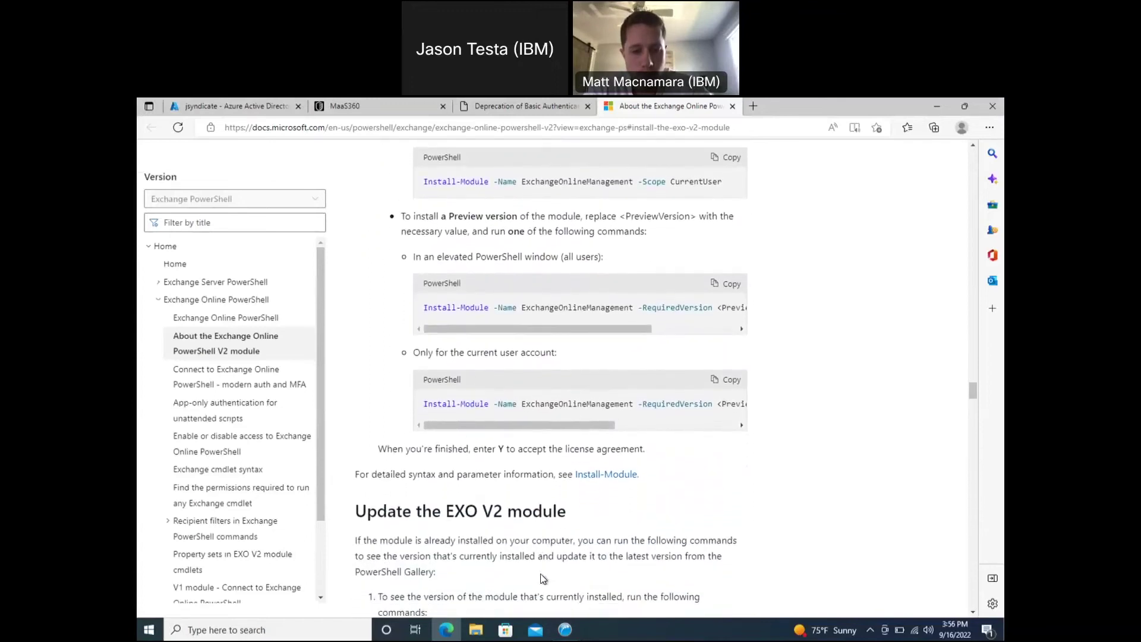
pyautogui.scroll(2, 542, 577)
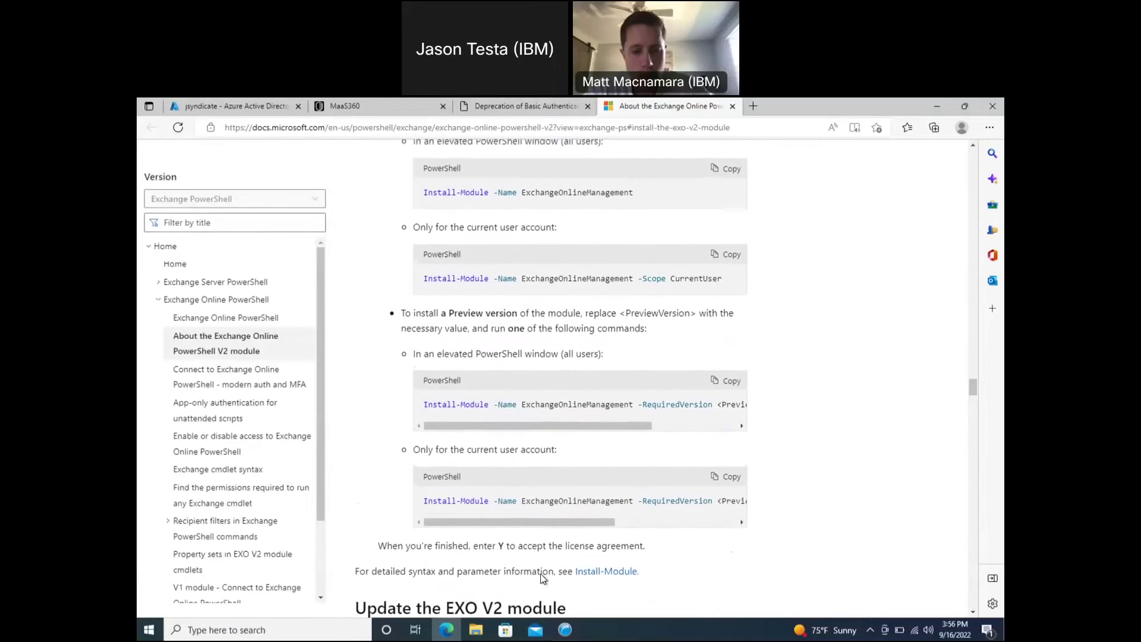
pyautogui.scroll(1, 557, 375)
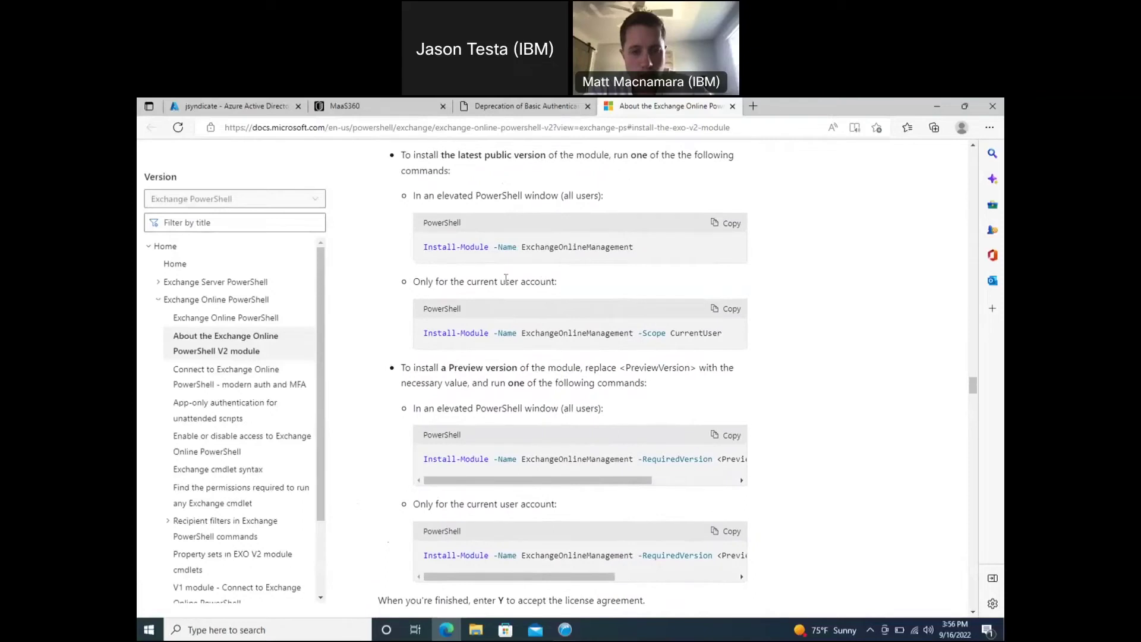
pyautogui.scroll(-3, 506, 279)
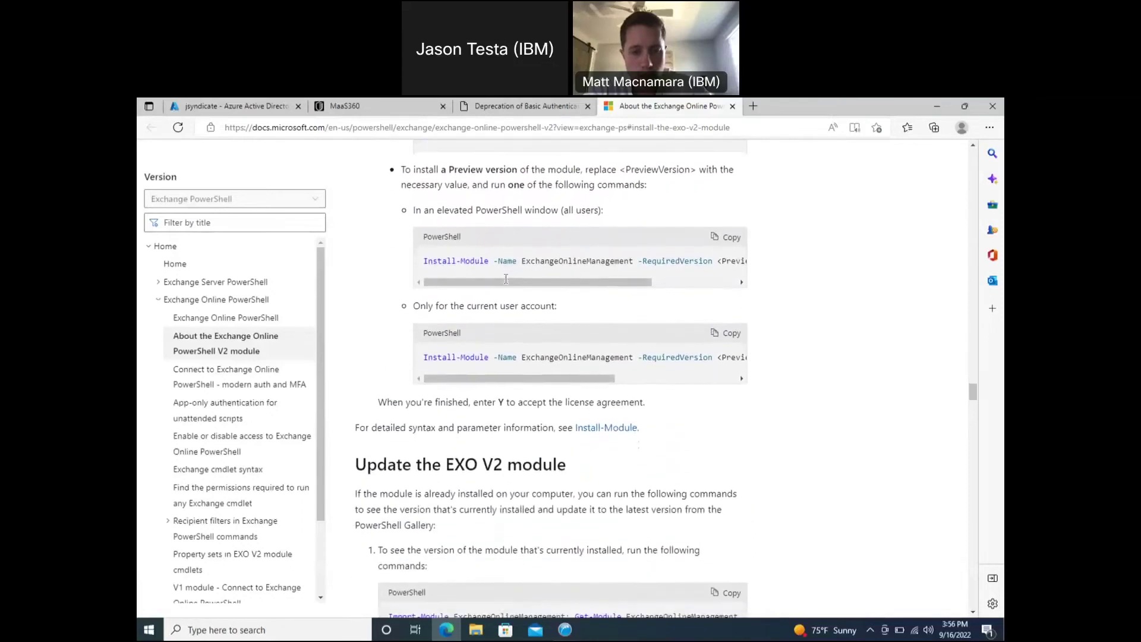
pyautogui.scroll(-3, 505, 280)
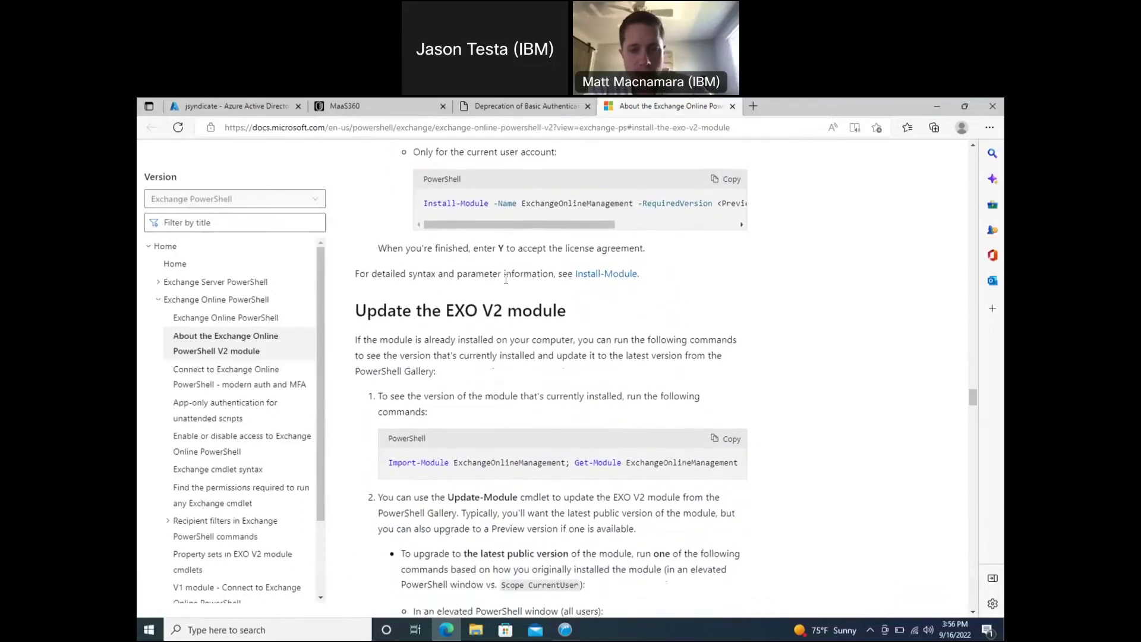
pyautogui.scroll(-1, 506, 279)
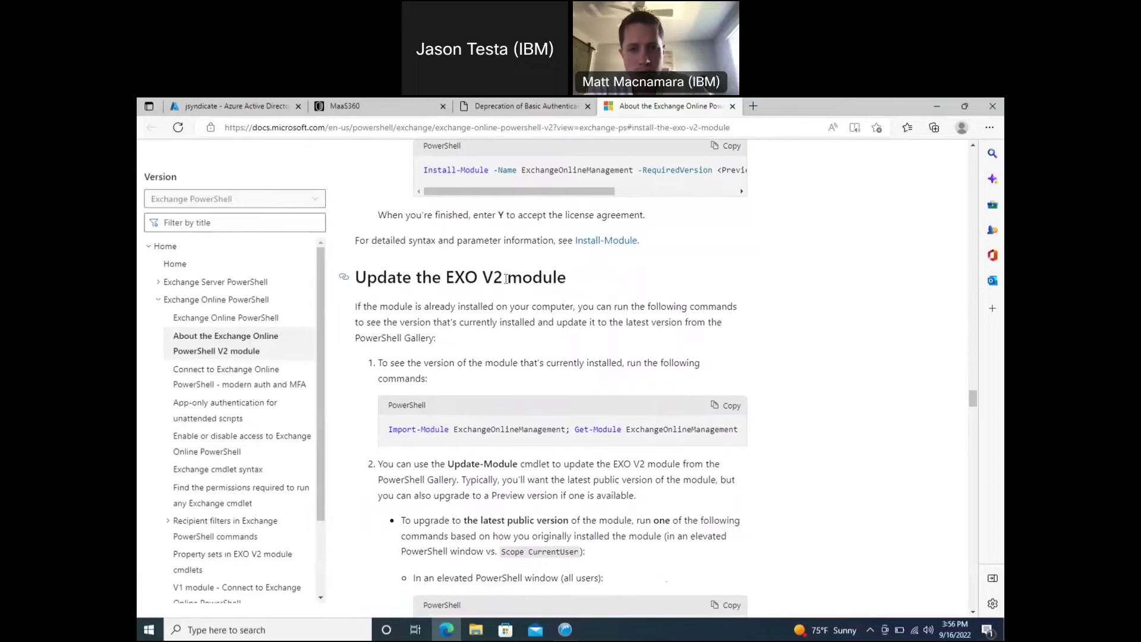
# Search 'power' in Start and launch Windows PowerShell as administrator
pyautogui.click(149, 630)
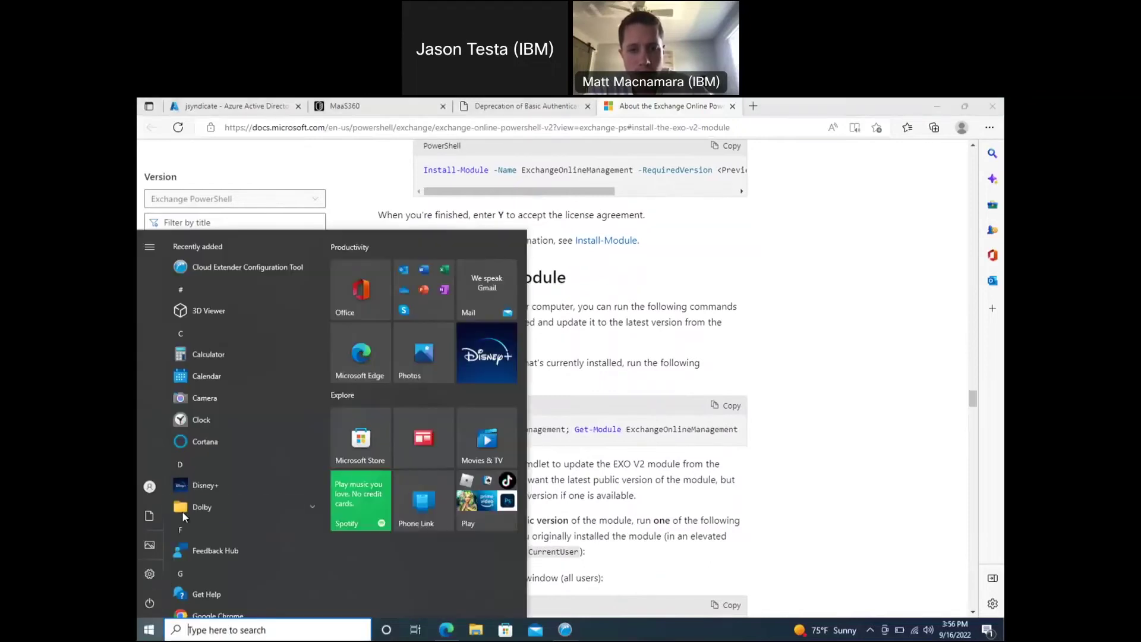
pyautogui.click(219, 632)
pyautogui.write('power')
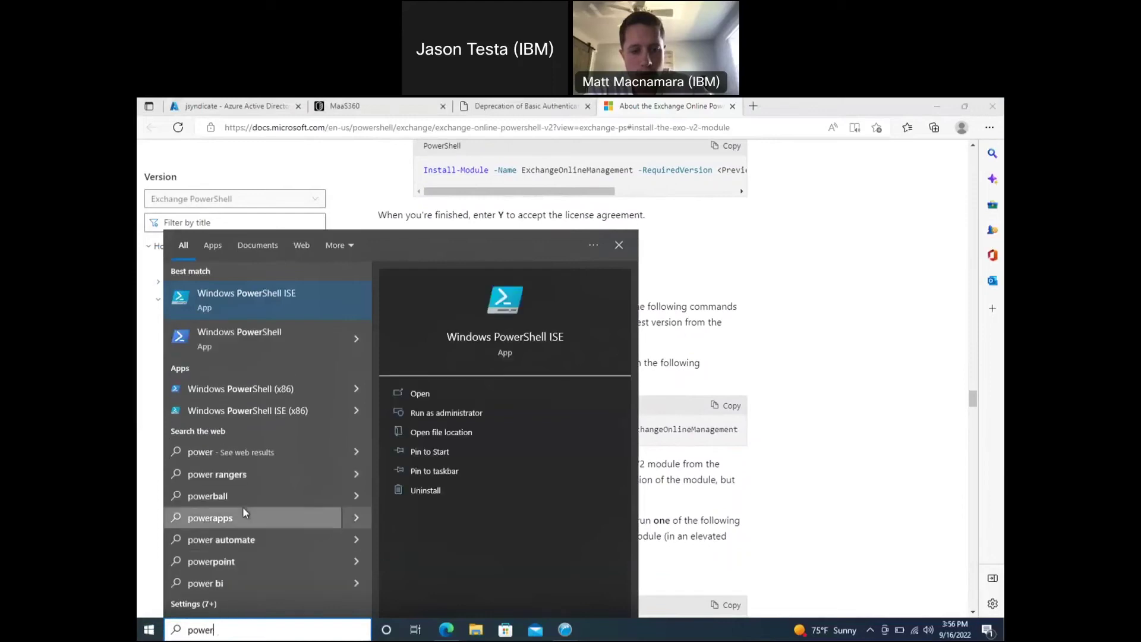
pyautogui.click(349, 344)
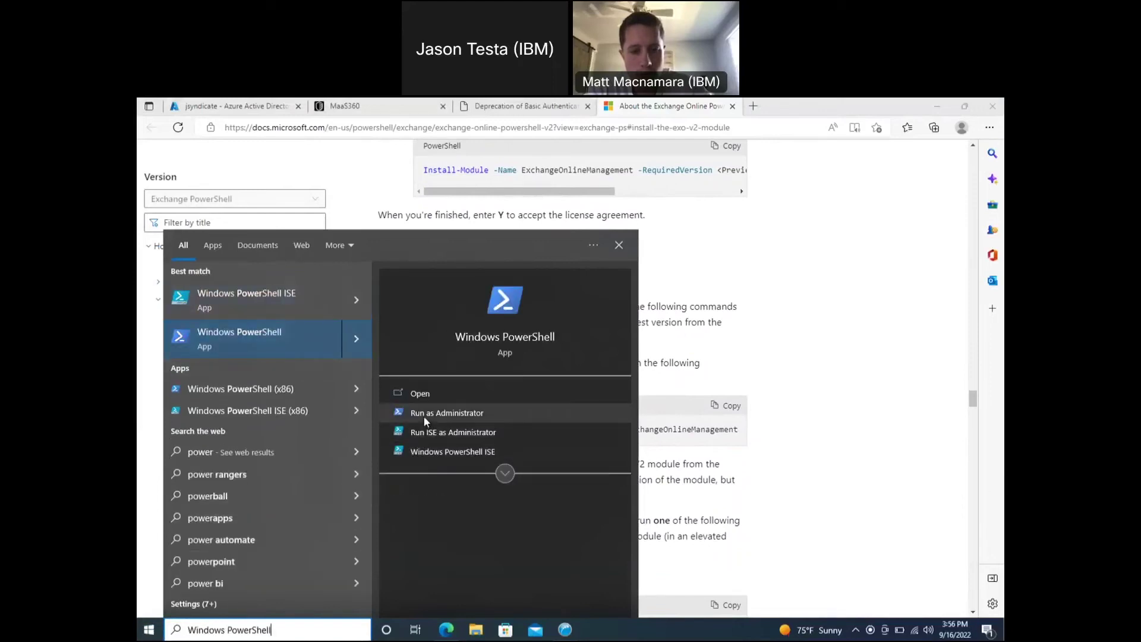
pyautogui.click(423, 415)
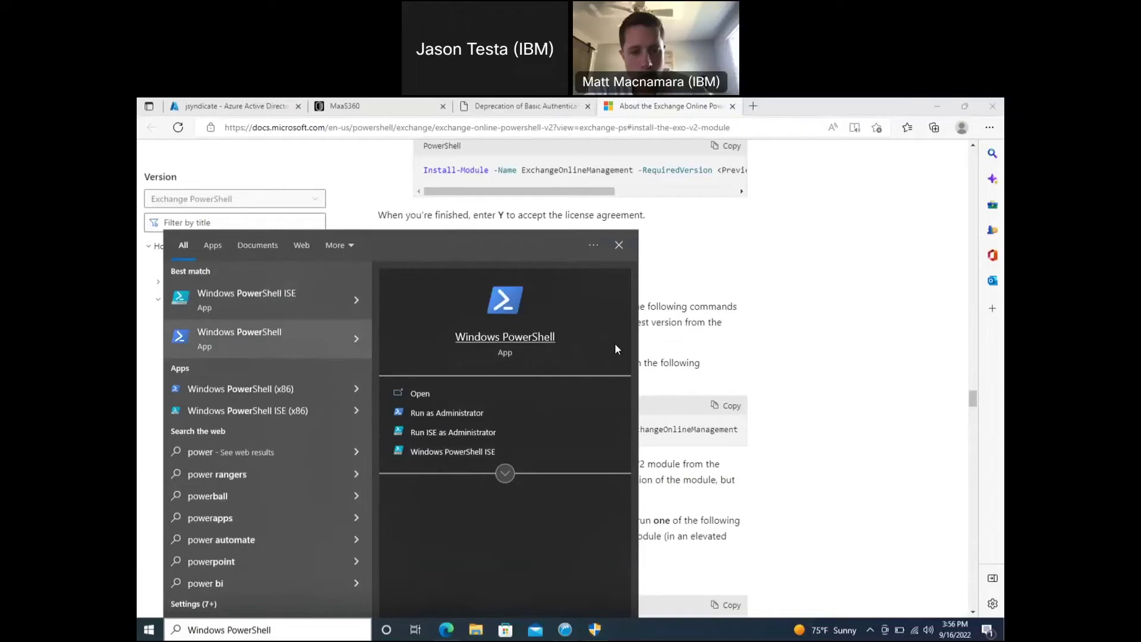
# Select the Import-Module command on the docs page and approve the elevated PowerShell UAC prompt
pyautogui.click(733, 352)
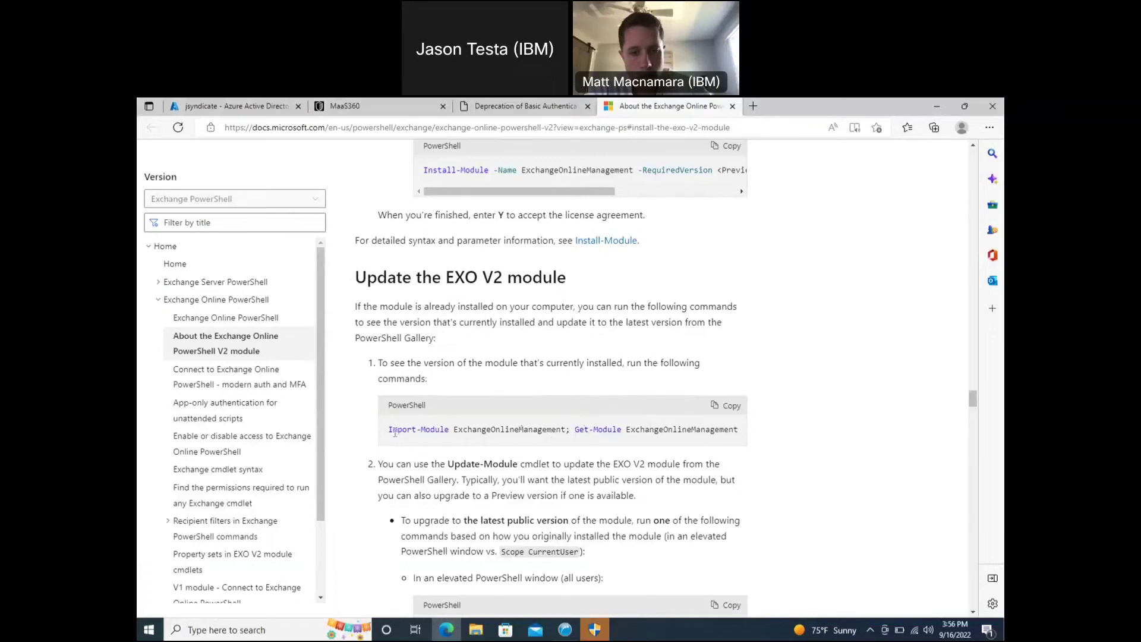
pyautogui.moveTo(390, 429); pyautogui.dragTo(748, 429)
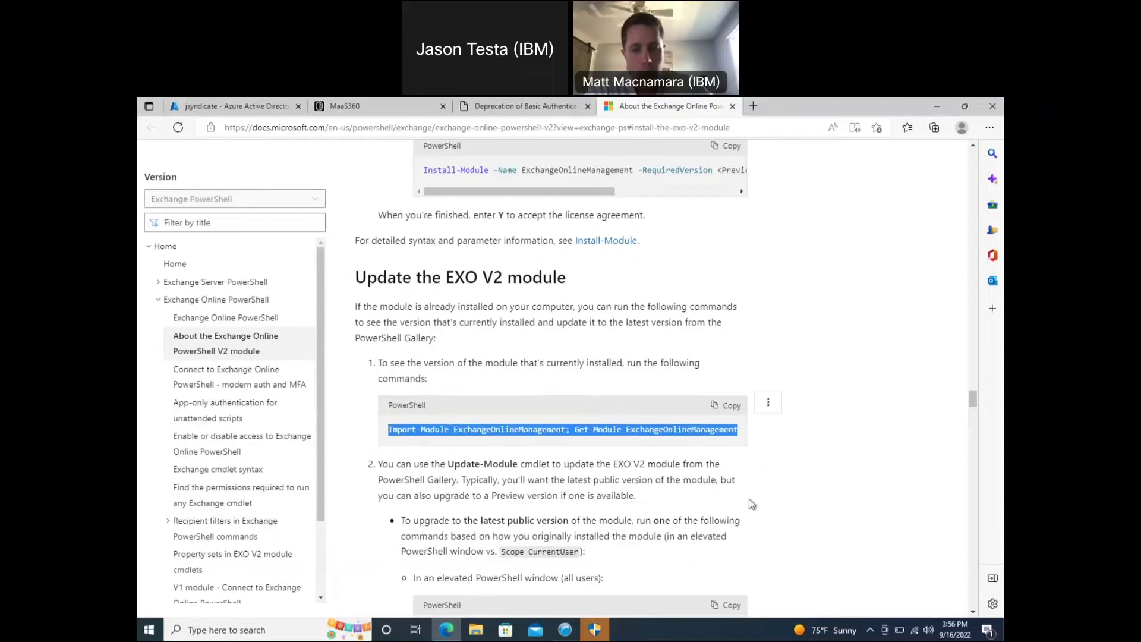
pyautogui.click(602, 630)
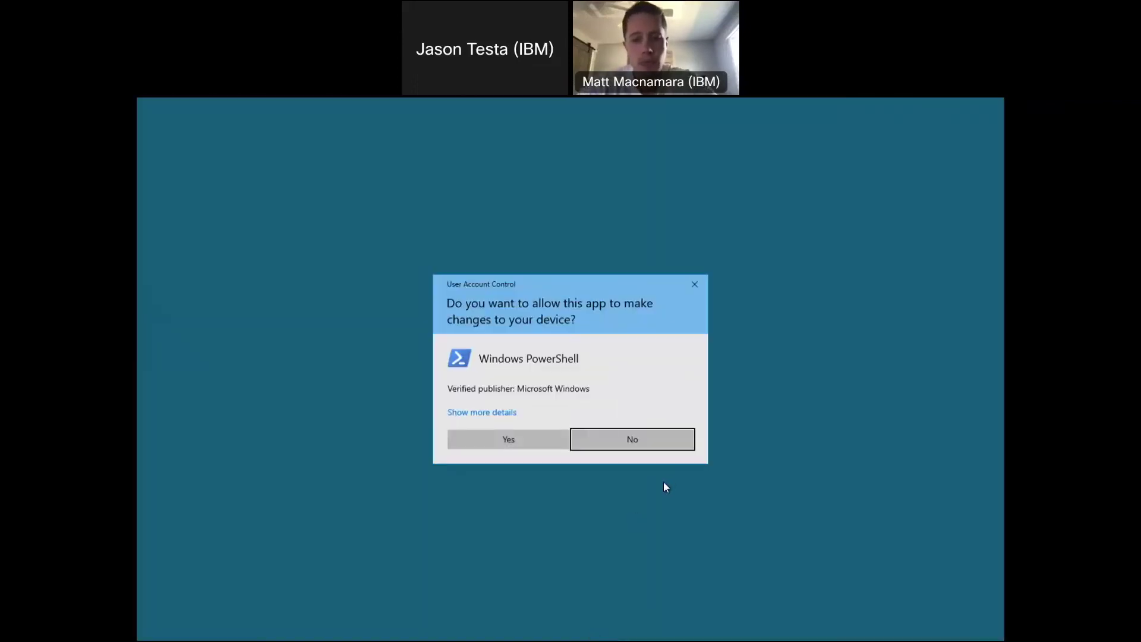
pyautogui.click(535, 446)
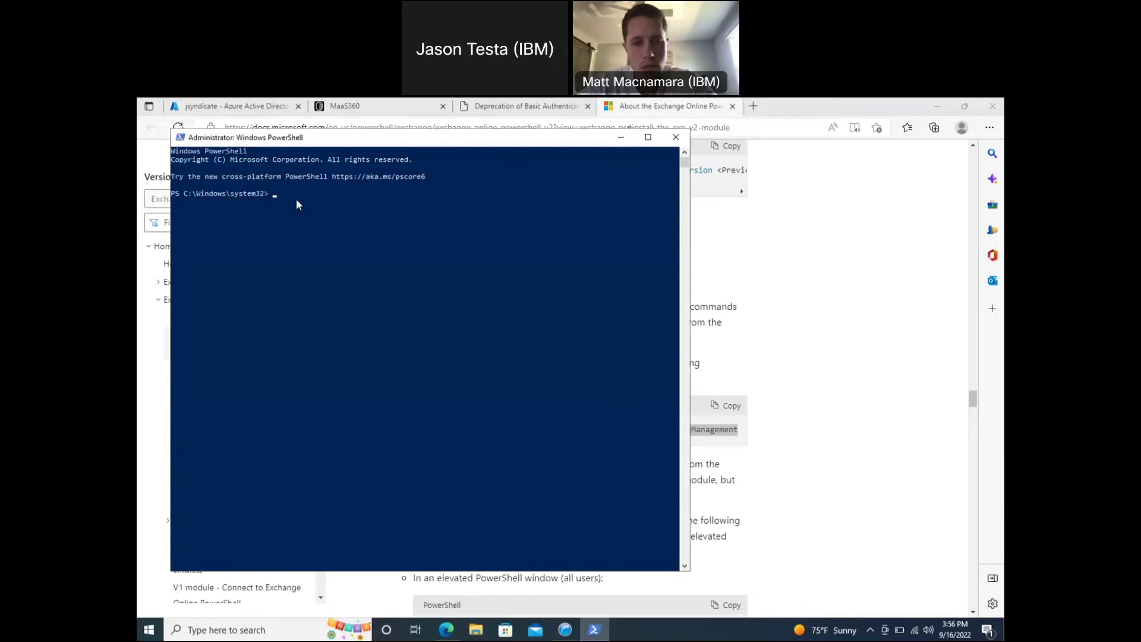
# Copy the Import-Module/Get-Module command line from the Exchange Online PowerShell docs page
pyautogui.click(304, 215)
pyautogui.write('xxd2x8ke')
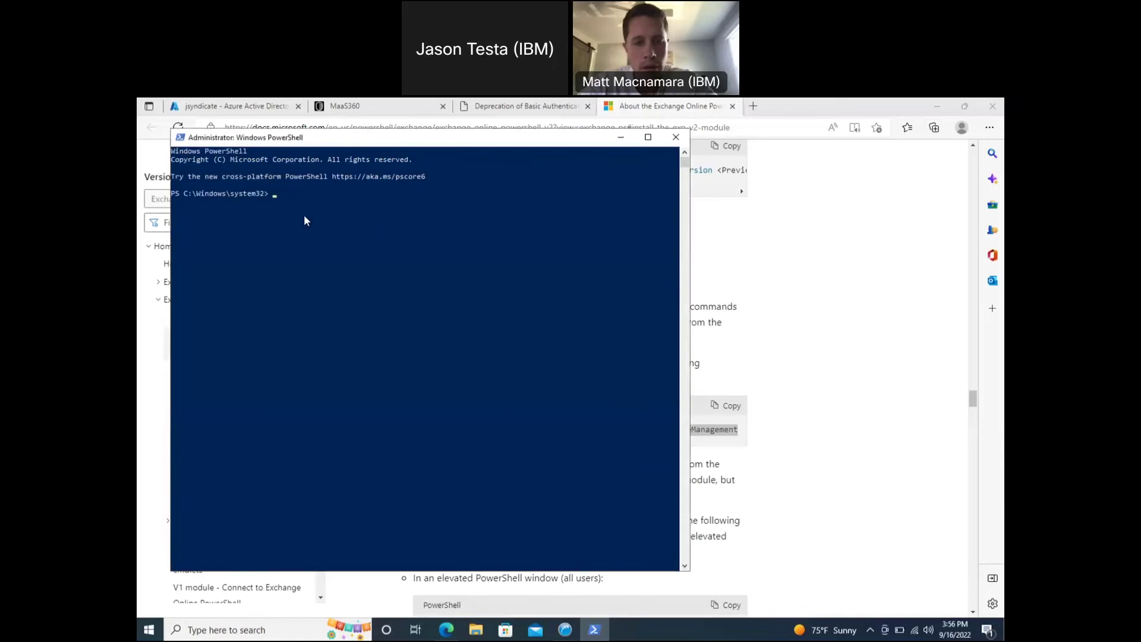
pyautogui.hotkey('alt', 'Tab')
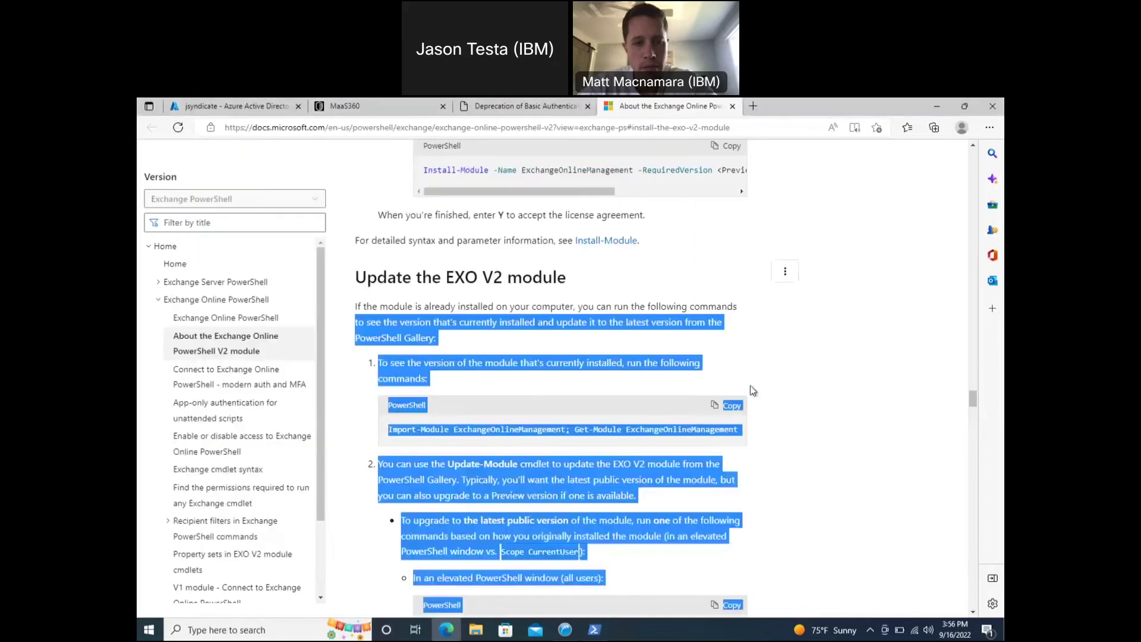
pyautogui.click(741, 432)
pyautogui.moveTo(742, 433)
pyautogui.mouseDown()
pyautogui.moveTo(693, 428)
pyautogui.moveTo(736, 428)
pyautogui.mouseUp()
pyautogui.click(729, 408)
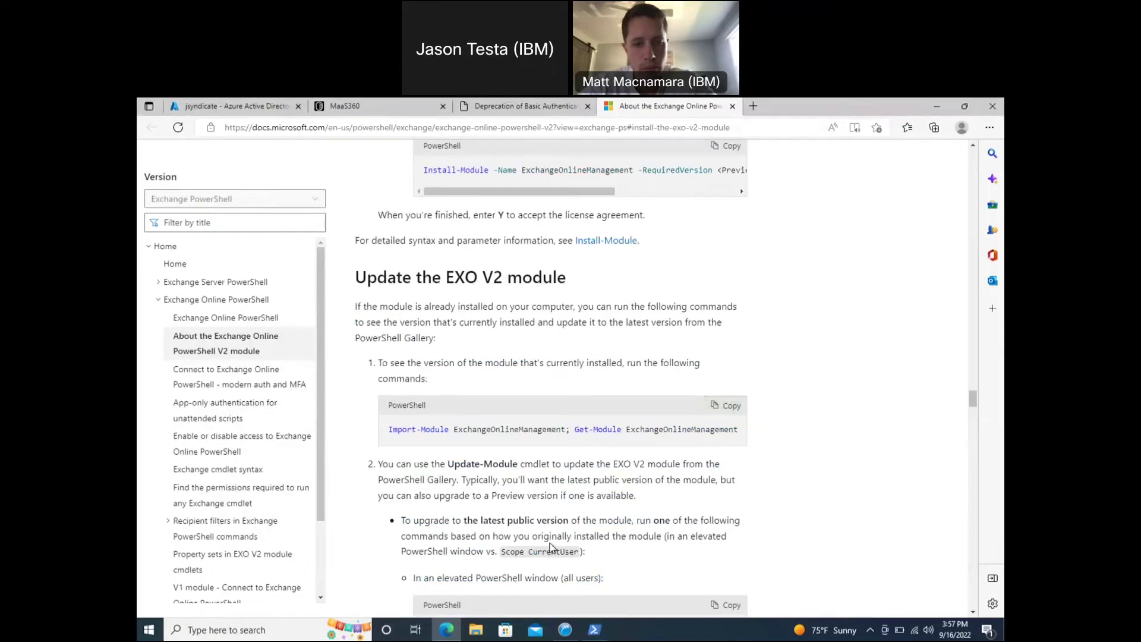
# Paste and run the command in PowerShell, confirming ExchangeOnlineManagement 2.0.5 is loaded
pyautogui.click(595, 629)
pyautogui.click(380, 228)
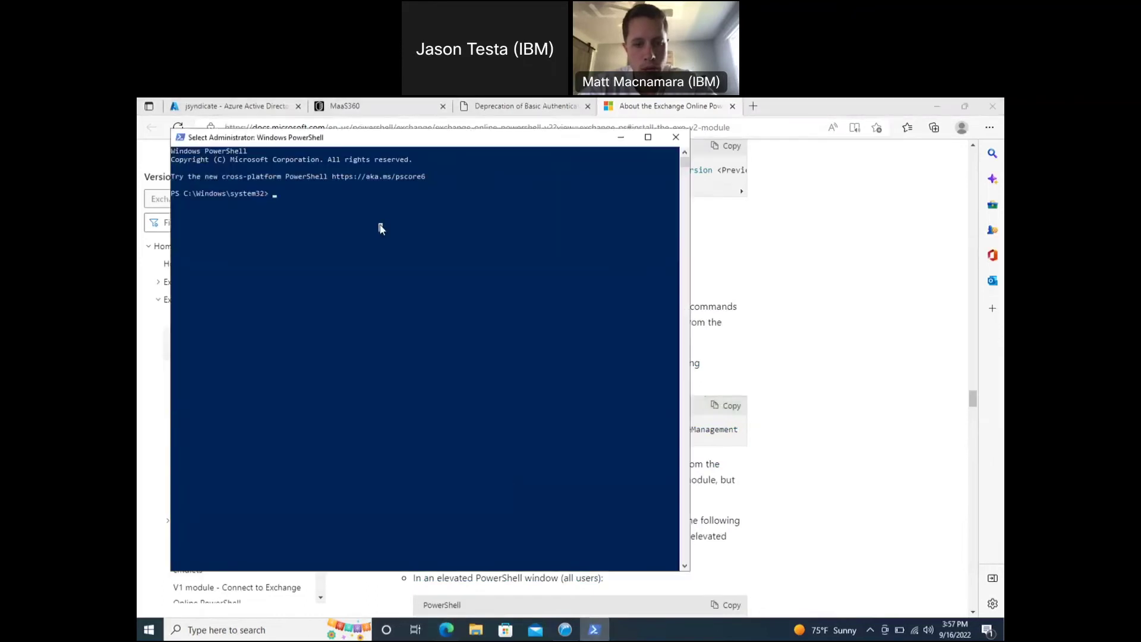
pyautogui.rightClick(381, 229)
pyautogui.press('Return')
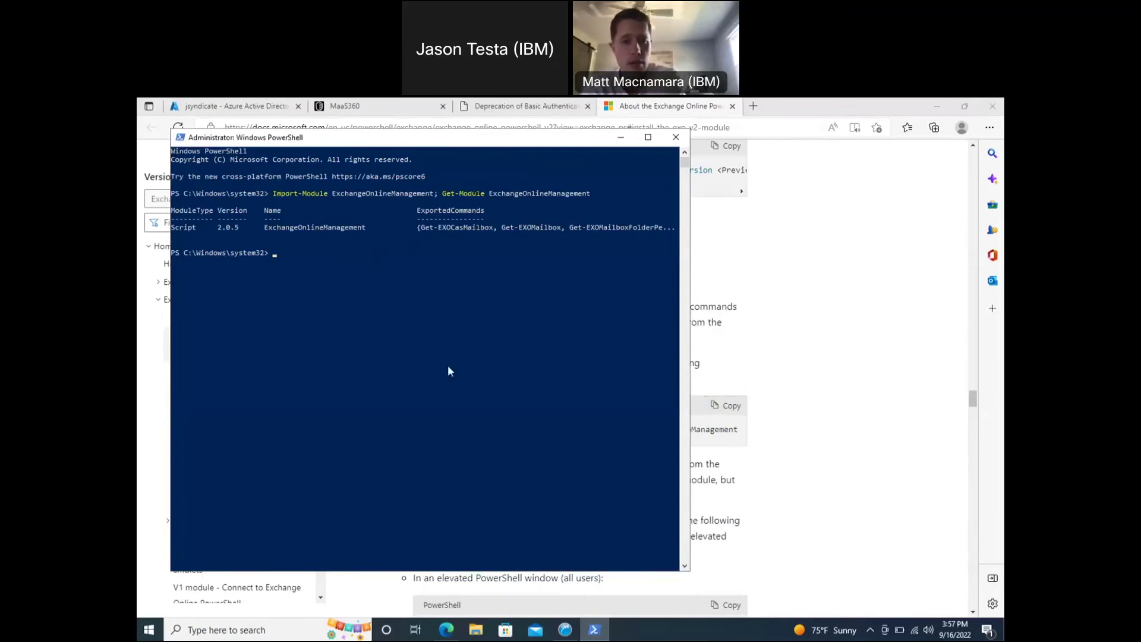
pyautogui.click(564, 630)
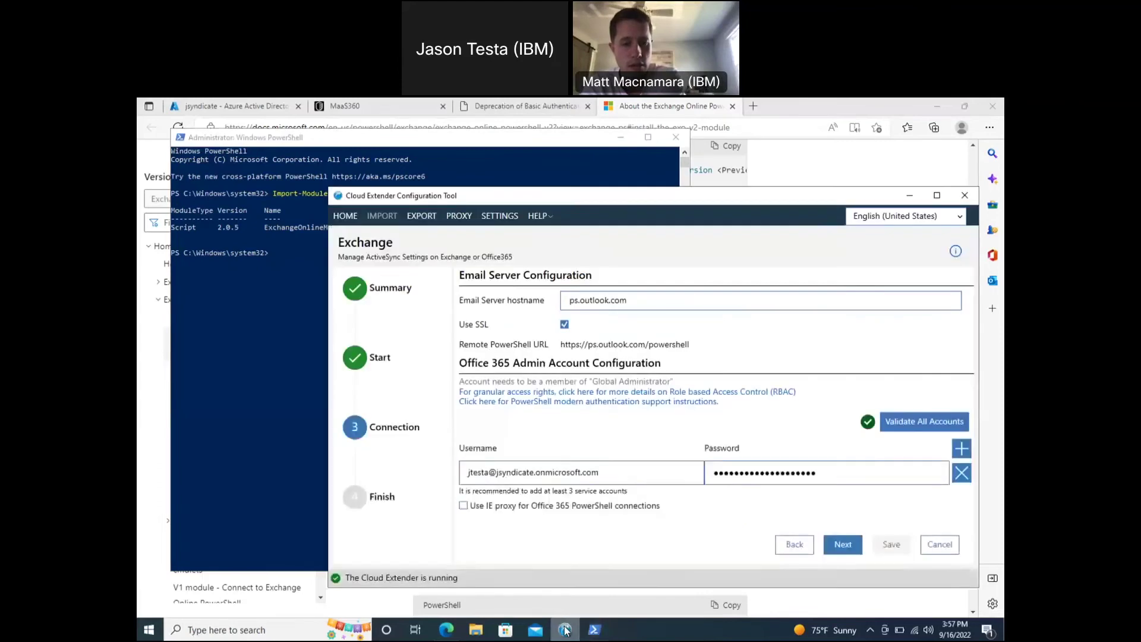
# Validate the Office 365 admin account, then finish and save the Exchange module configuration
pyautogui.moveTo(623, 200); pyautogui.dragTo(525, 166)
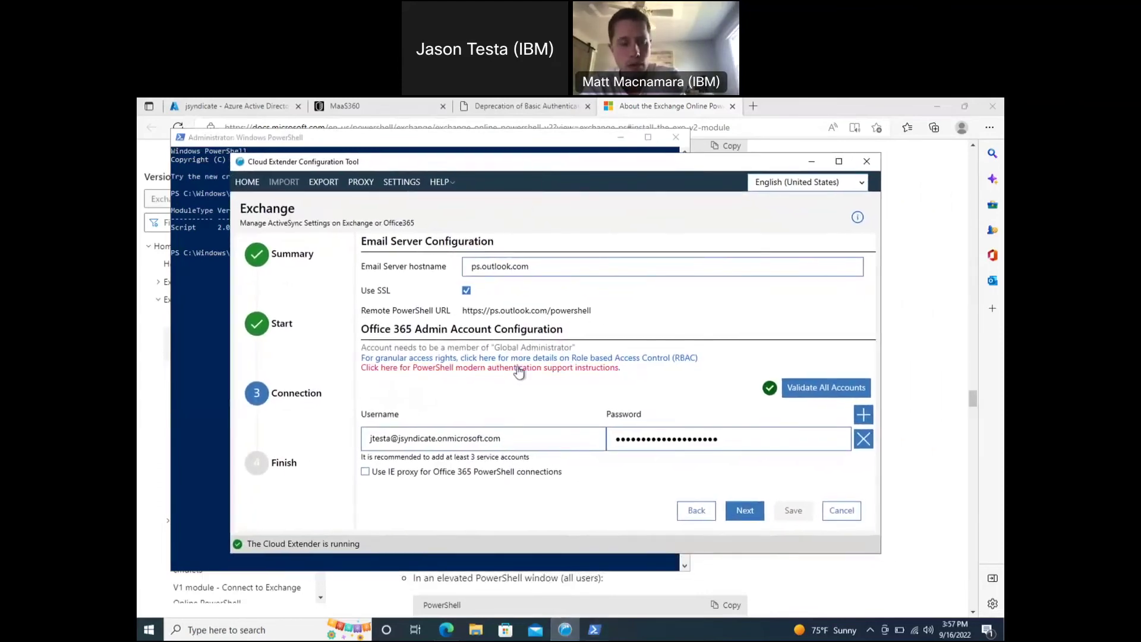
pyautogui.click(818, 396)
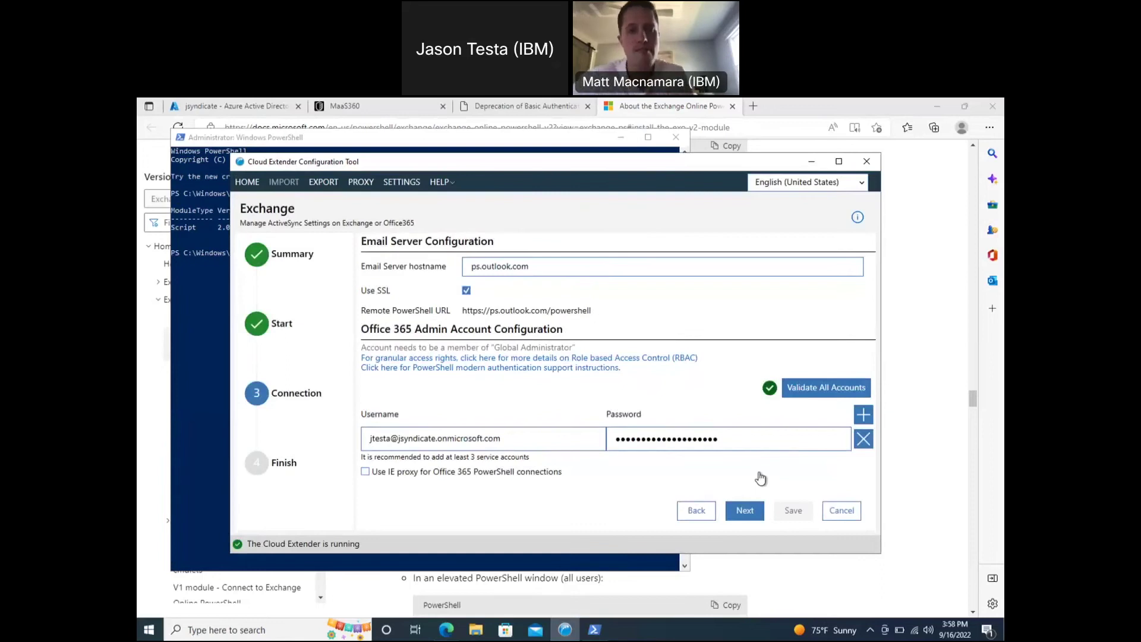
pyautogui.click(744, 510)
pyautogui.click(791, 511)
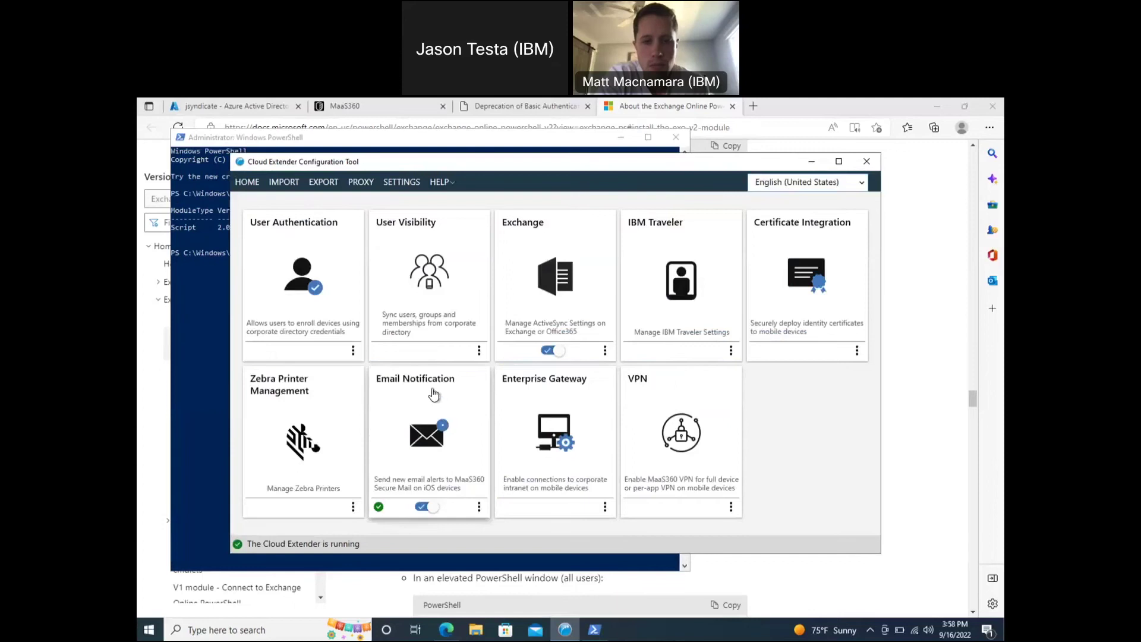
# Edit the Email Notification Office 365 entry up to its Tenant and Client Id step, then view Azure AD App registrations
pyautogui.click(428, 399)
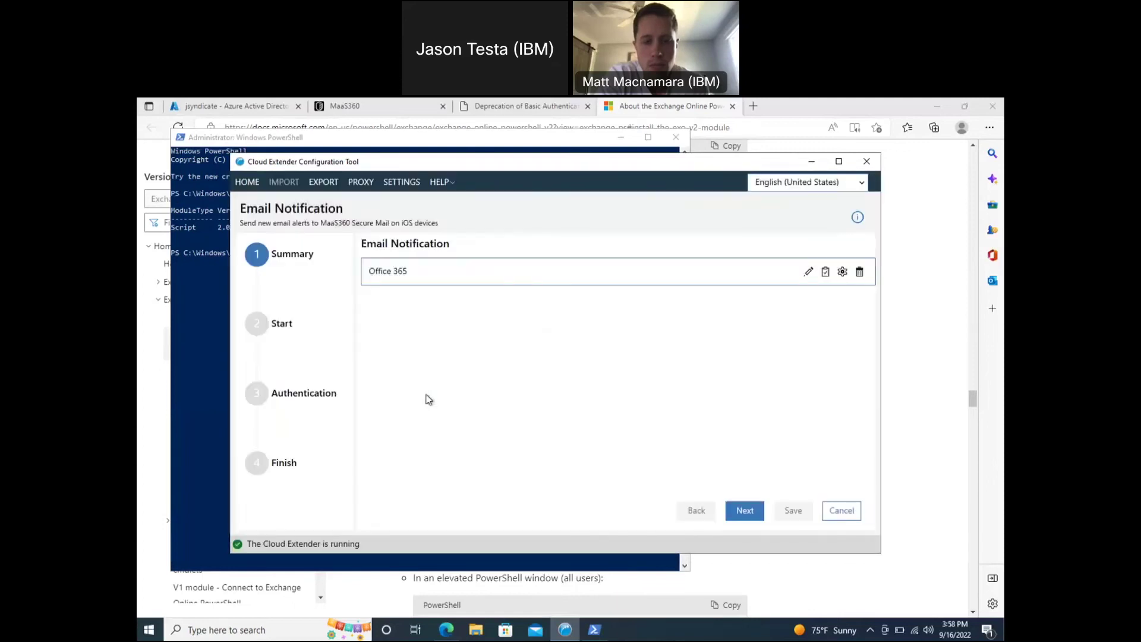
pyautogui.click(809, 272)
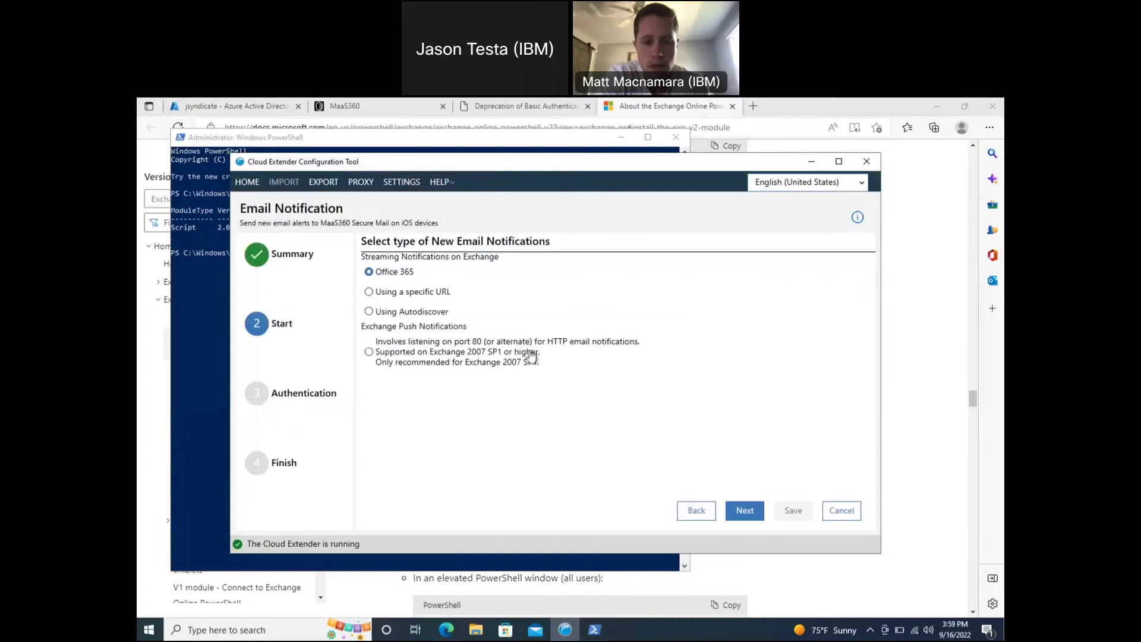
pyautogui.click(740, 515)
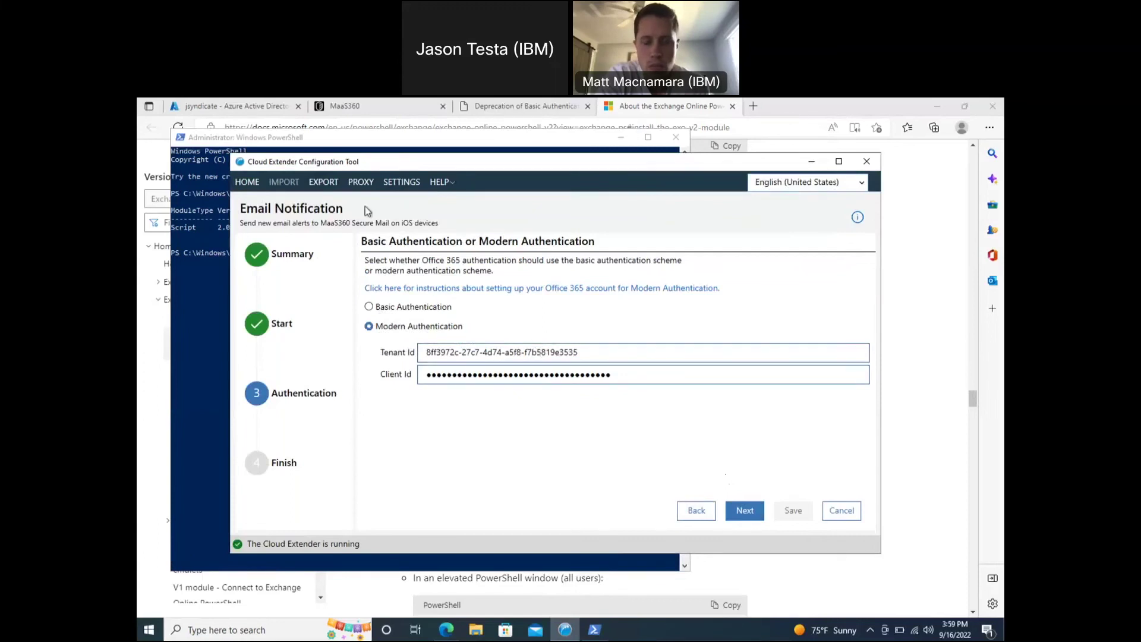
pyautogui.click(245, 104)
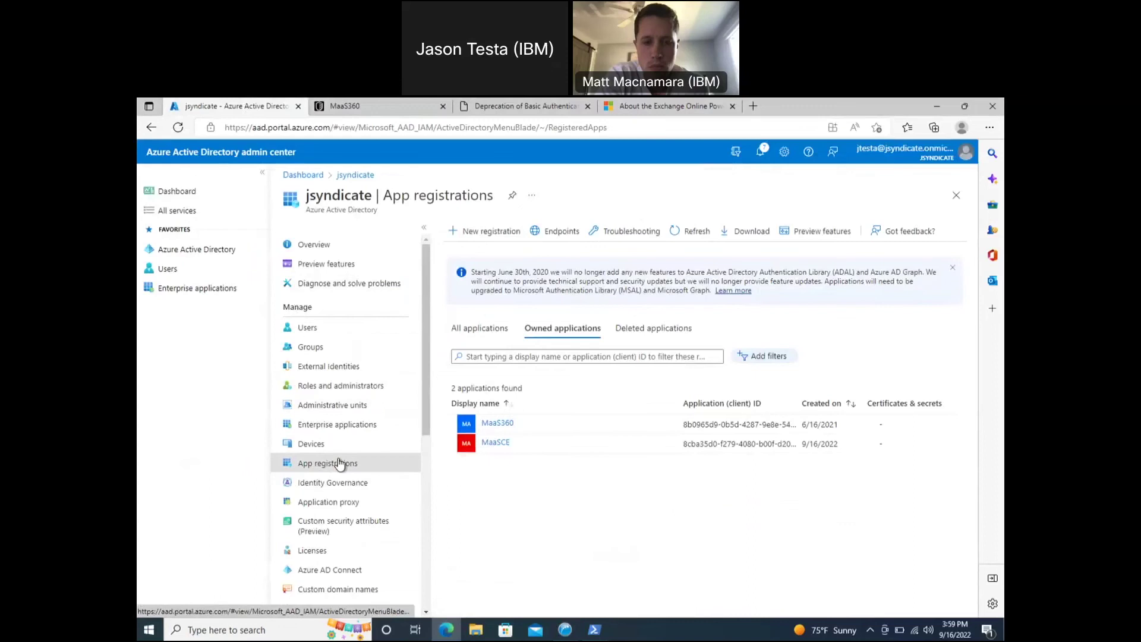
# Review the MaaSCE app registration's application, object and directory IDs, then return to Cloud Extender
pyautogui.click(501, 443)
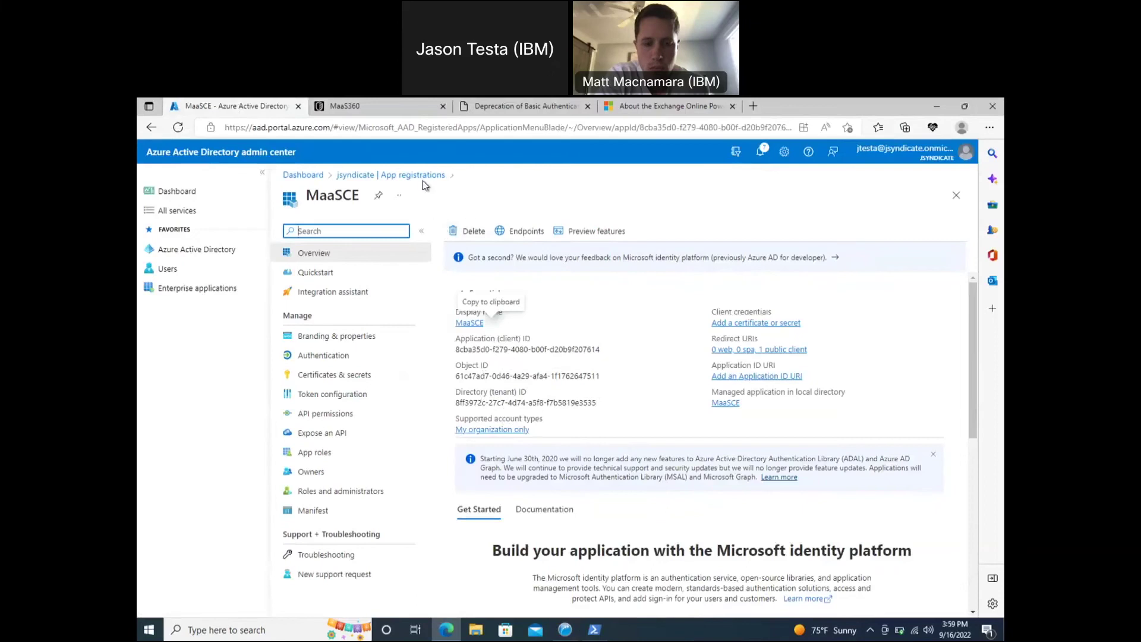
pyautogui.click(565, 630)
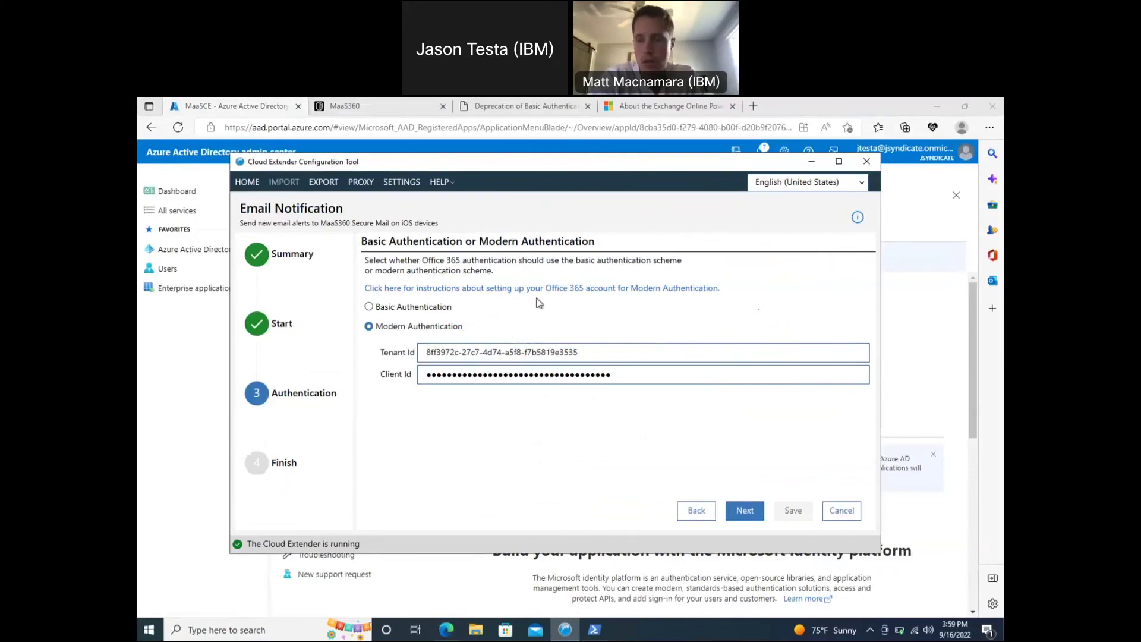
# After checking the Basic Authentication deprecation page, advance Email Notification to the Listener Accounts finish step
pyautogui.click(468, 110)
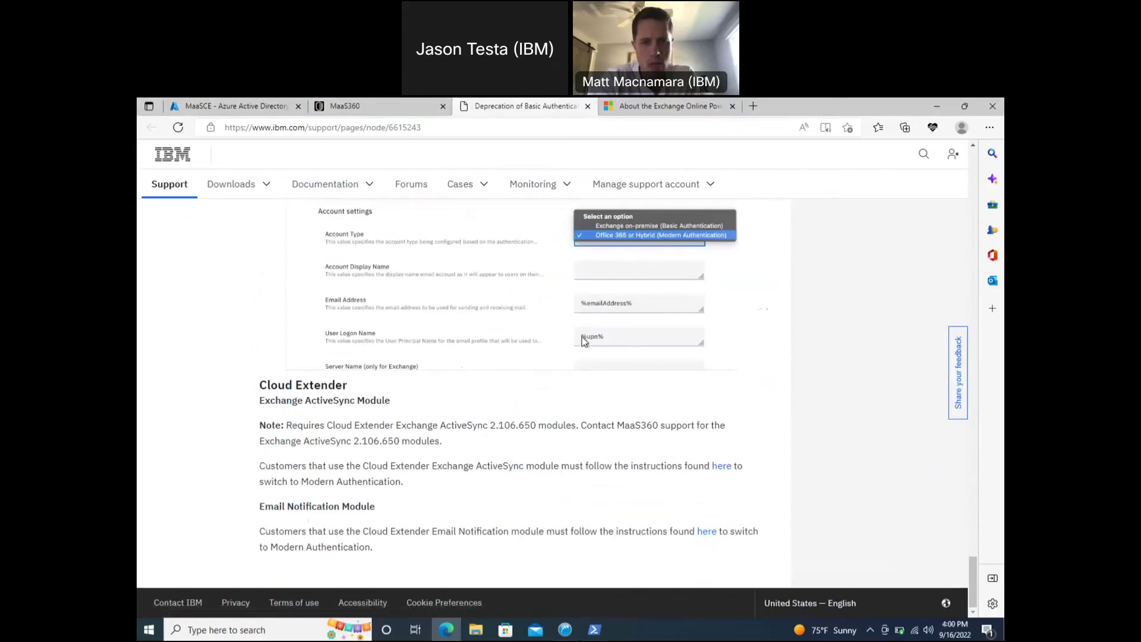
pyautogui.click(407, 106)
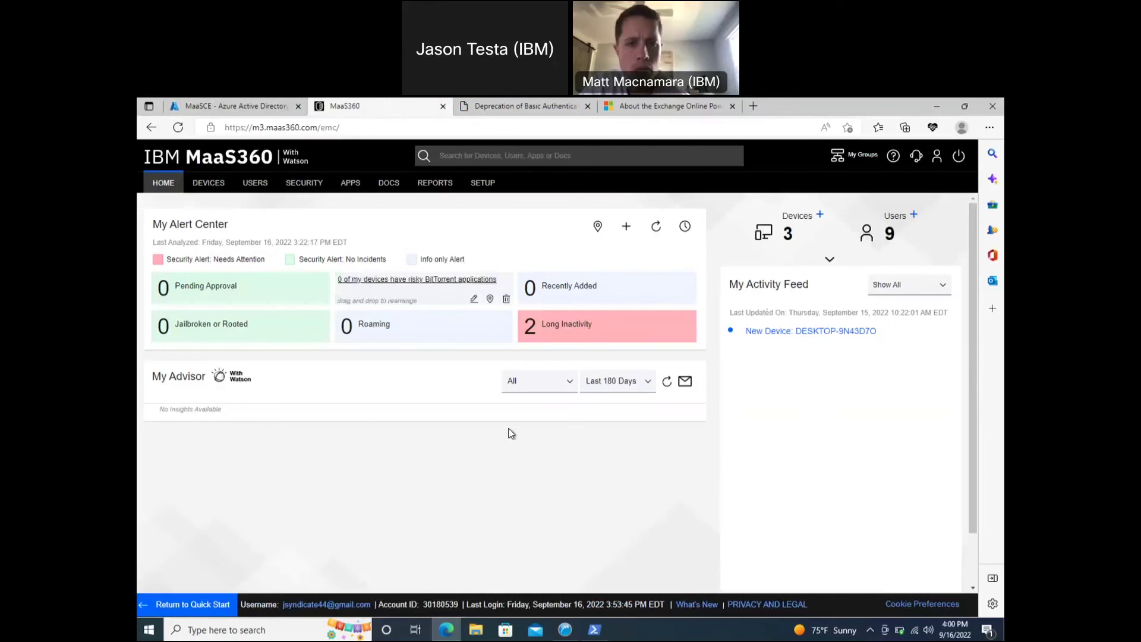
pyautogui.click(565, 631)
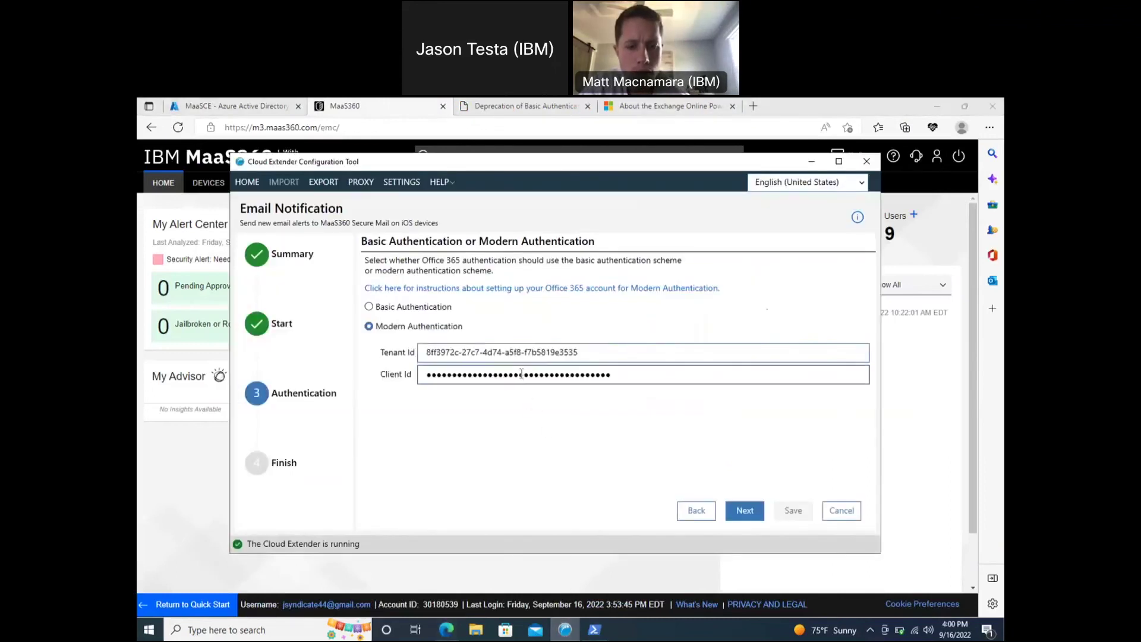
pyautogui.click(743, 515)
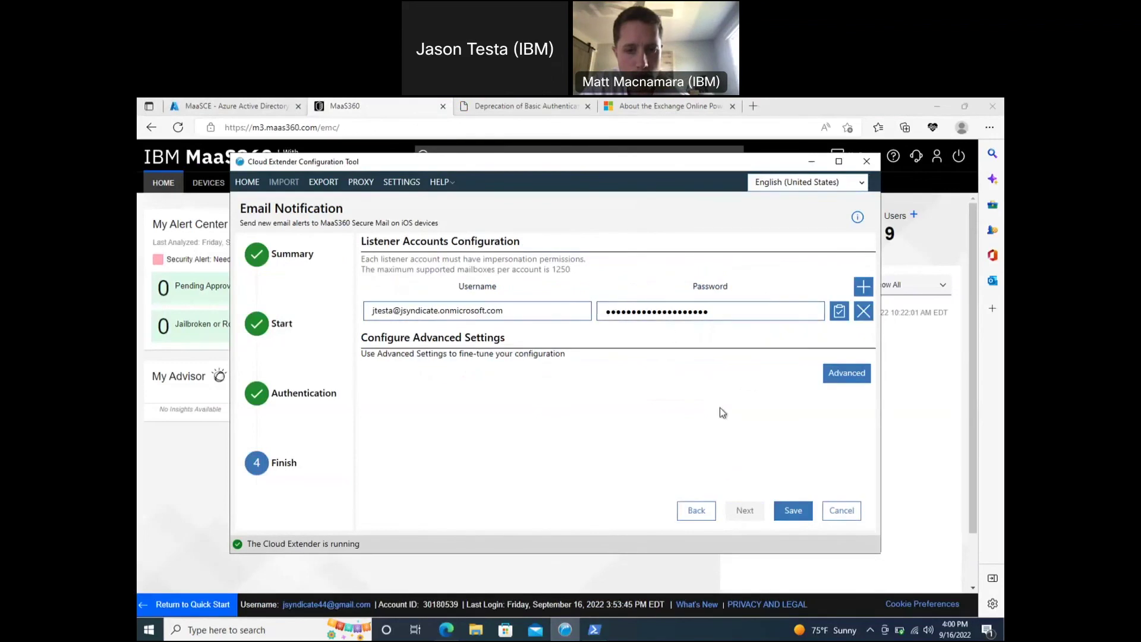
# Save the Email Notification configuration and go back to the MaaS360 home dashboard
pyautogui.click(791, 509)
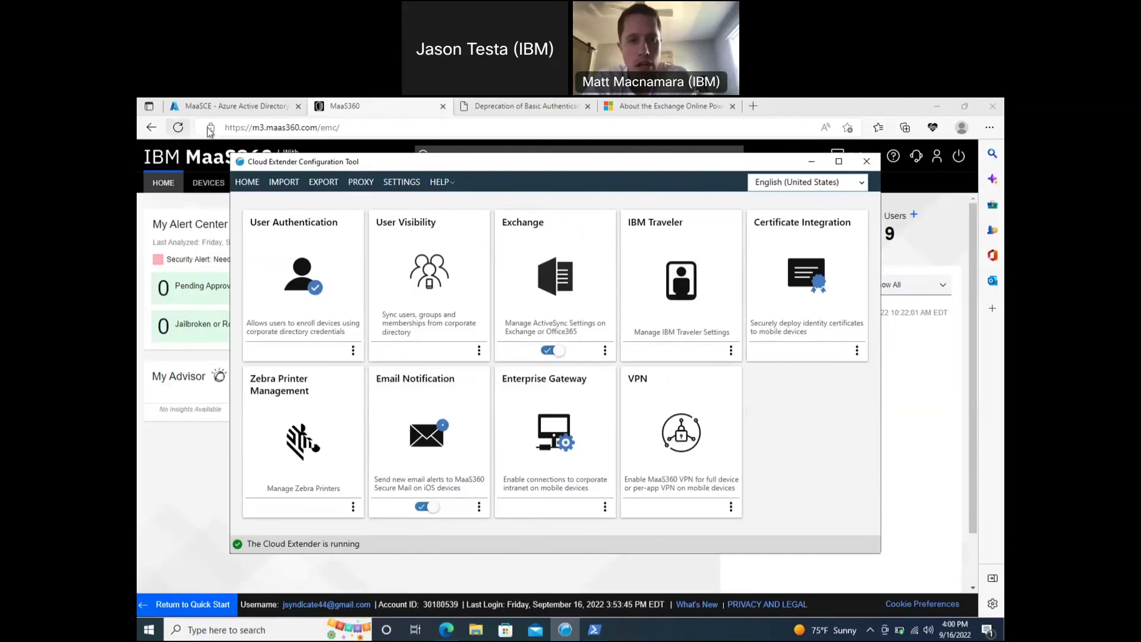
pyautogui.click(354, 109)
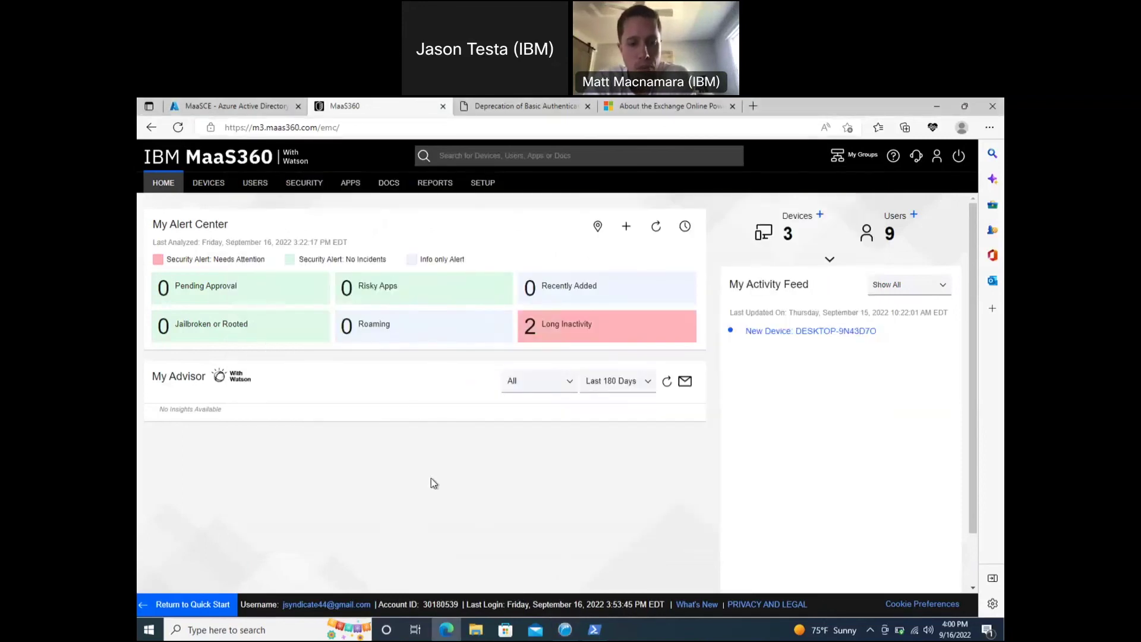